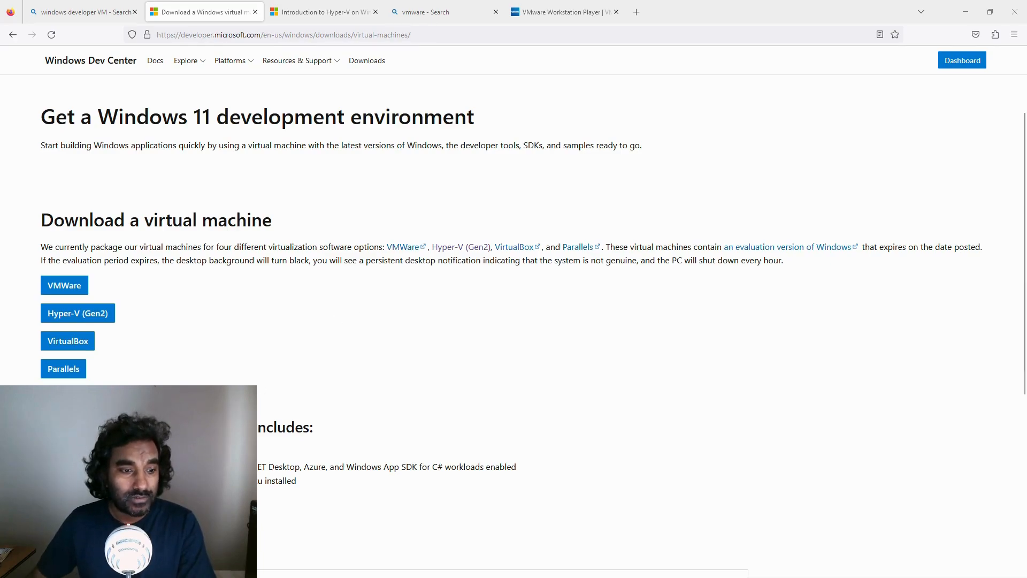
pyautogui.moveTo(539, 470); pyautogui.dragTo(369, 518)
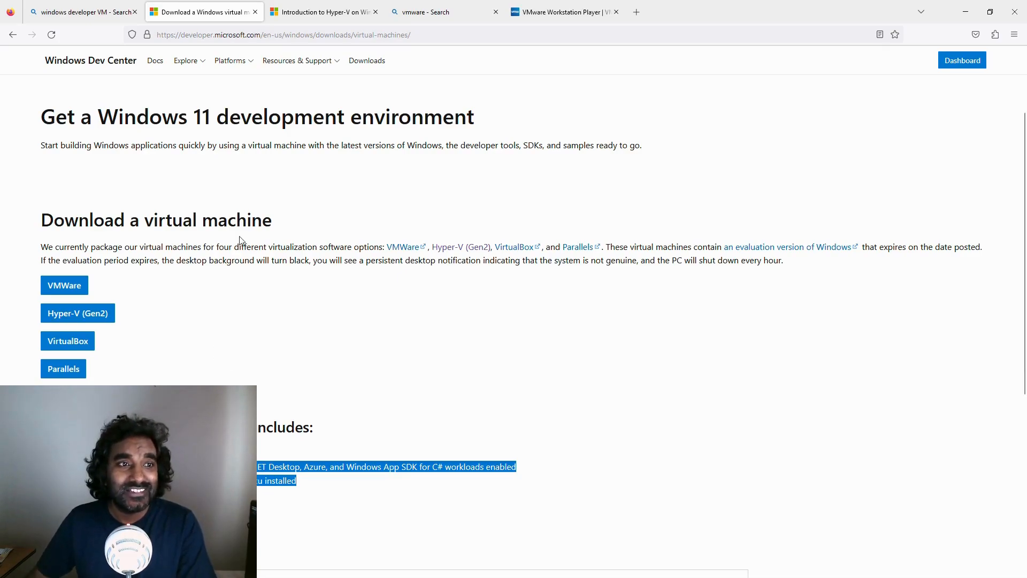
pyautogui.moveTo(38, 116); pyautogui.dragTo(571, 115)
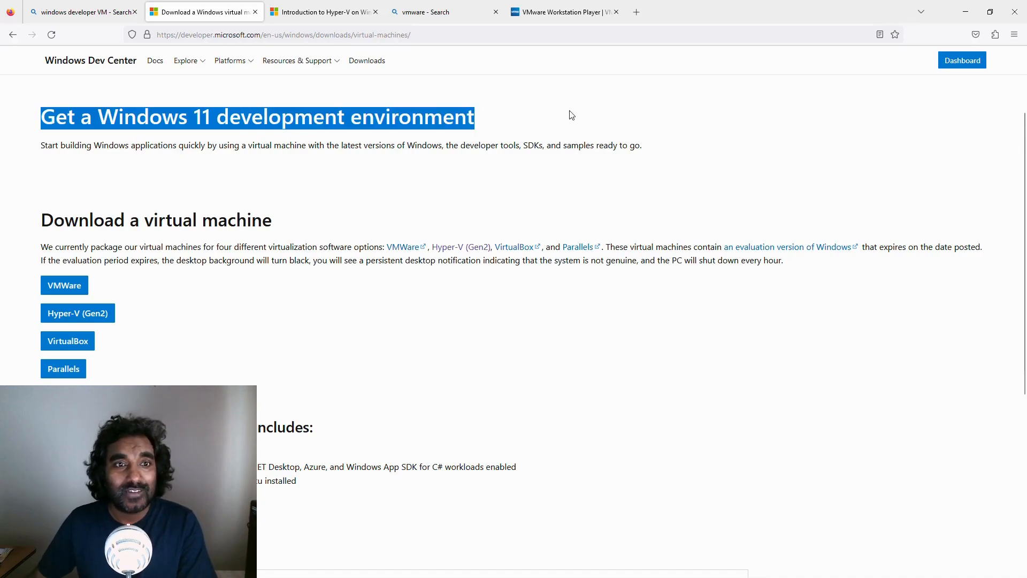
pyautogui.click(548, 115)
pyautogui.moveTo(285, 145); pyautogui.dragTo(437, 147)
pyautogui.click(438, 148)
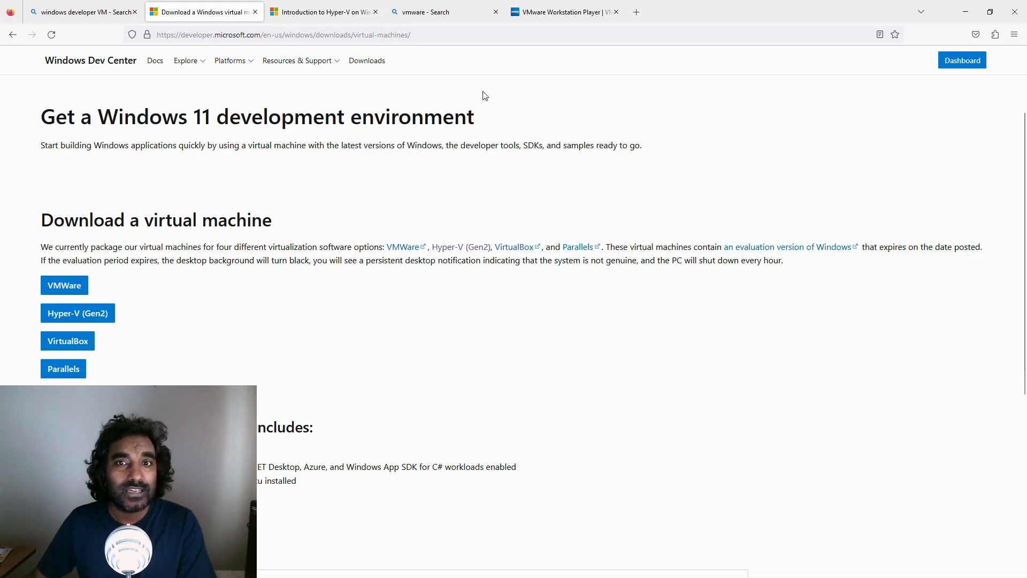
# - Download the VMware Workstation 17.0.2 Player installer for Windows 64-bit from the VMware site
pyautogui.click(548, 15)
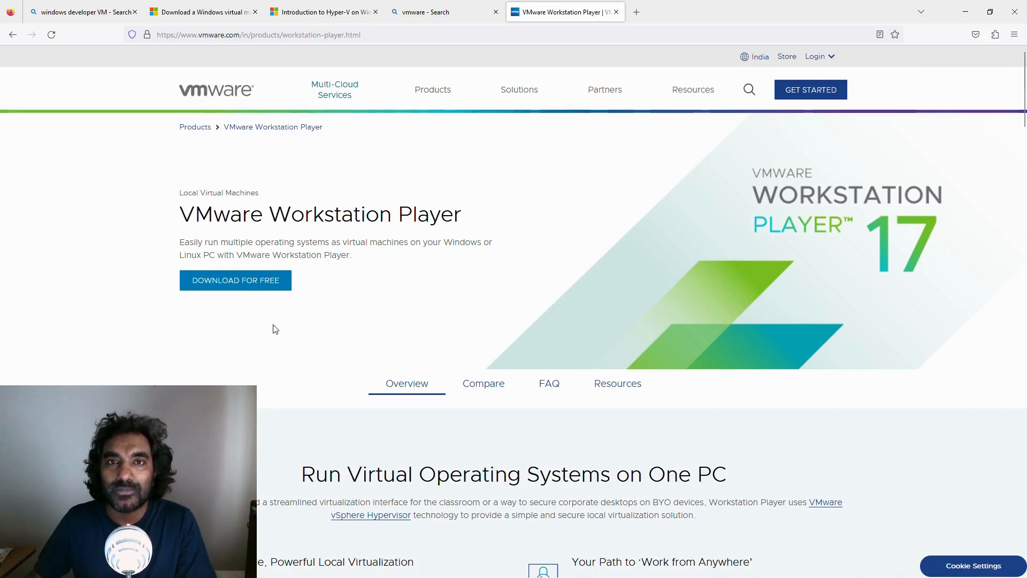
pyautogui.click(248, 285)
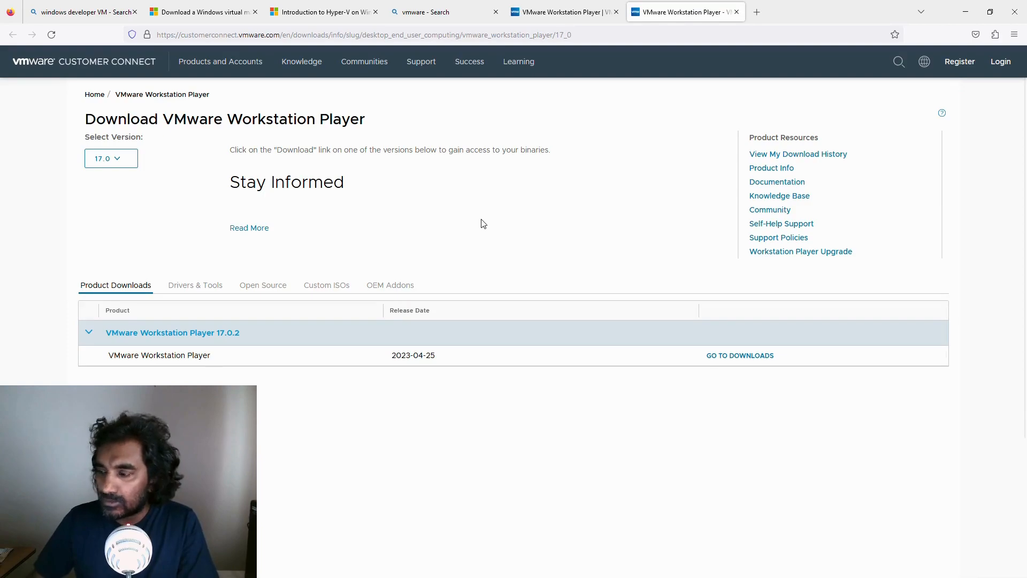
pyautogui.click(731, 357)
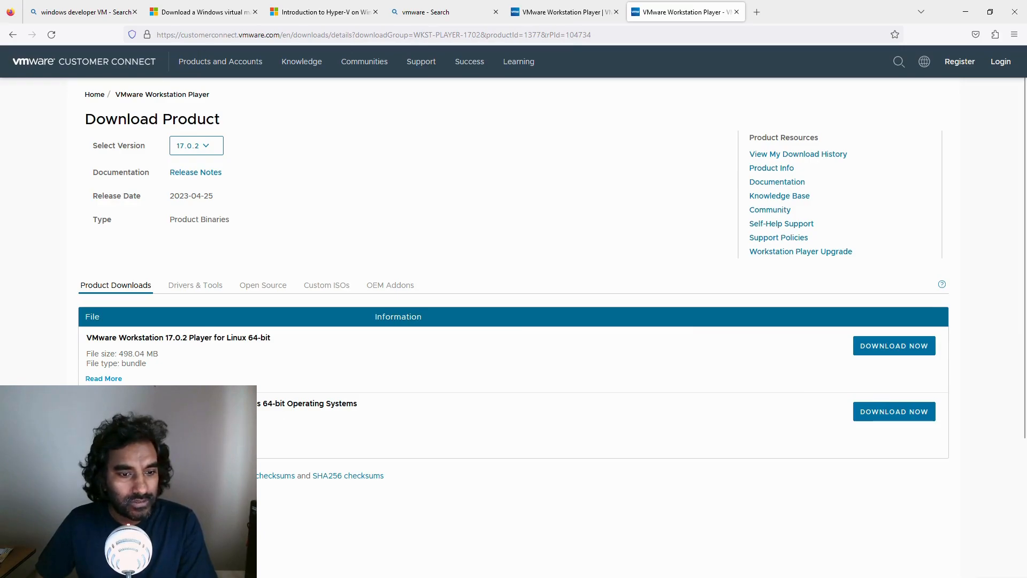
pyautogui.moveTo(251, 404); pyautogui.dragTo(305, 405)
pyautogui.click(880, 419)
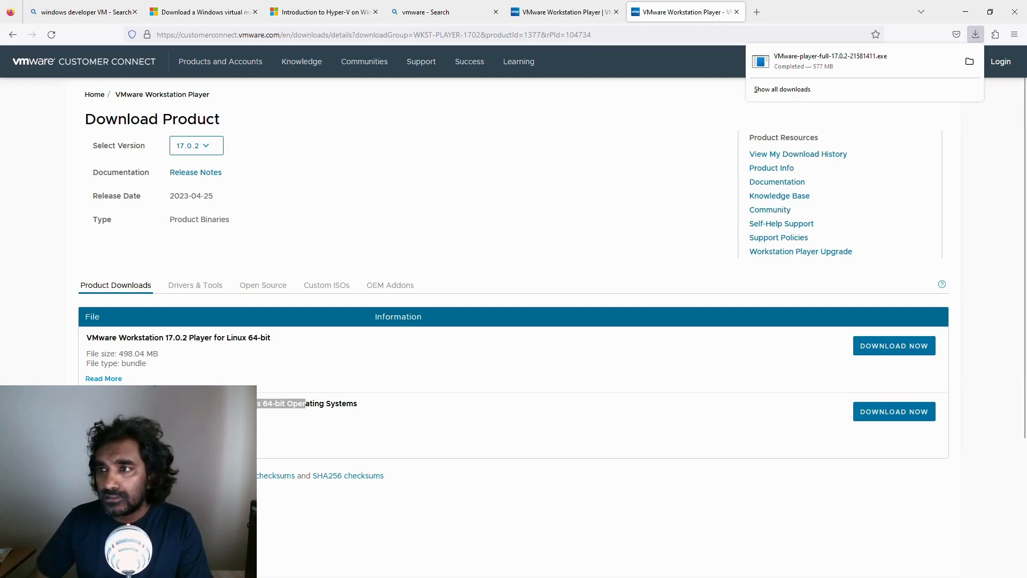
# - Run the downloaded VMware-player-full-17.0.2-21581411.exe installer and accept the license agreement
pyautogui.click(969, 62)
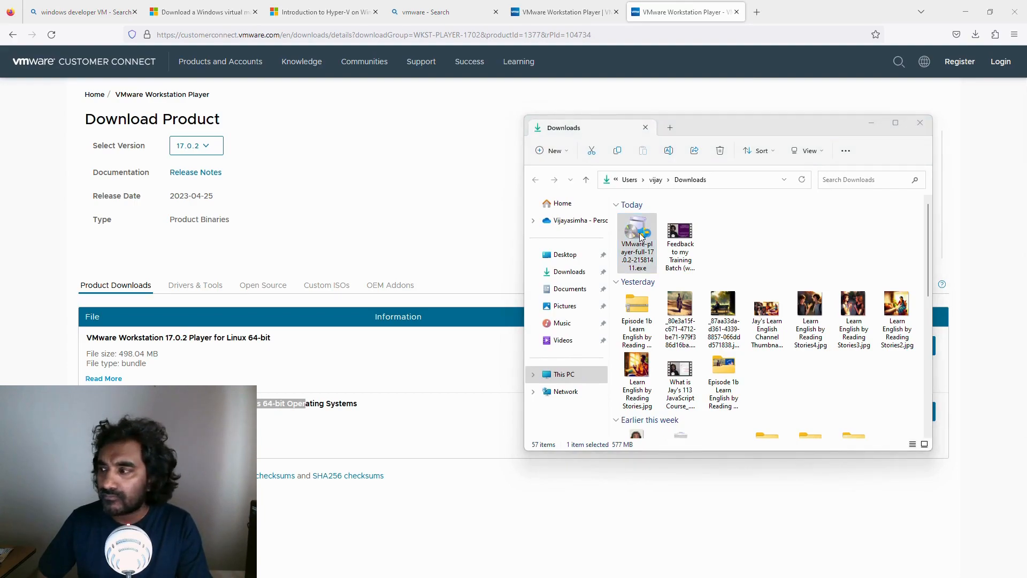
pyautogui.click(641, 238)
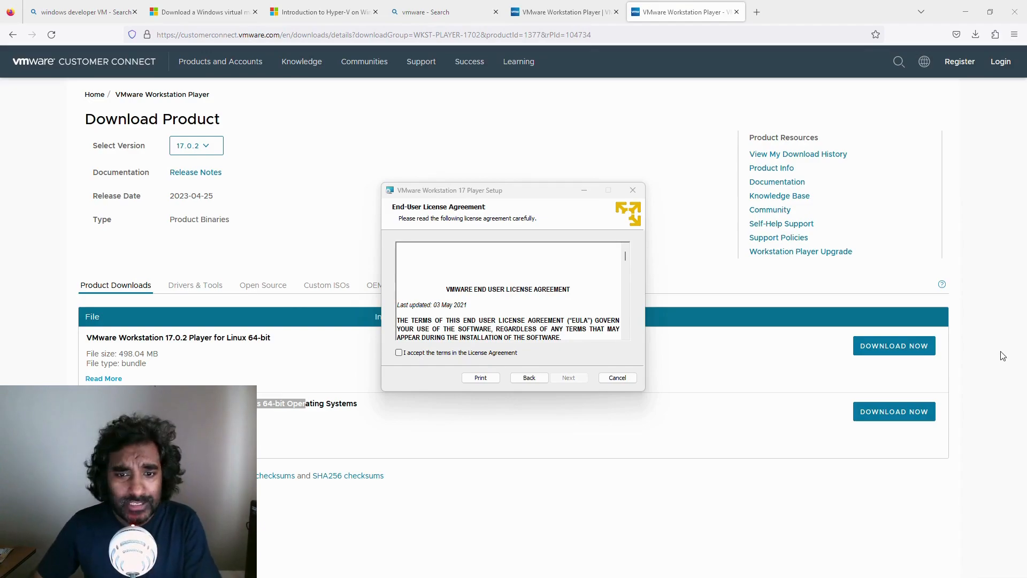
pyautogui.click(399, 353)
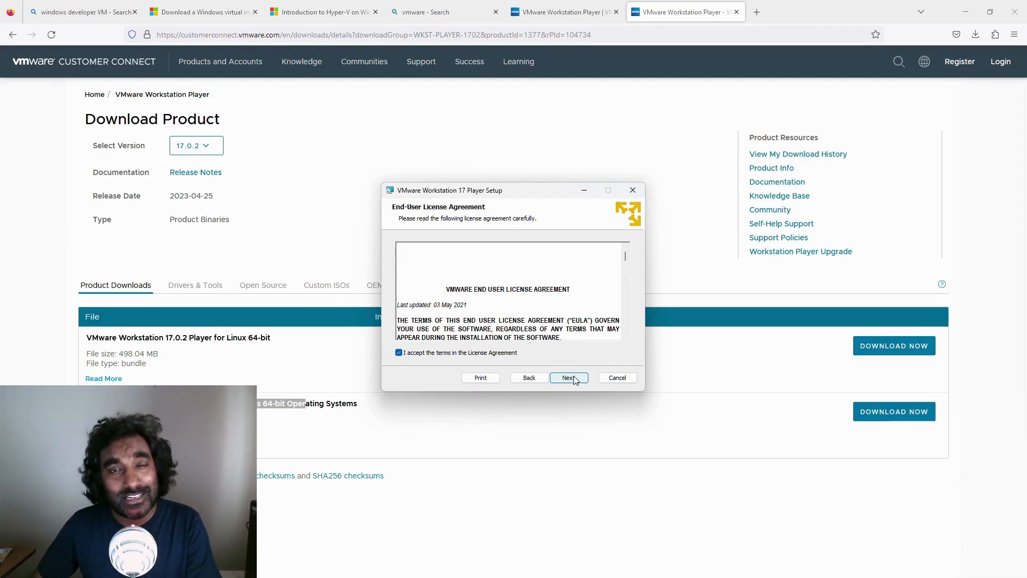
pyautogui.click(573, 378)
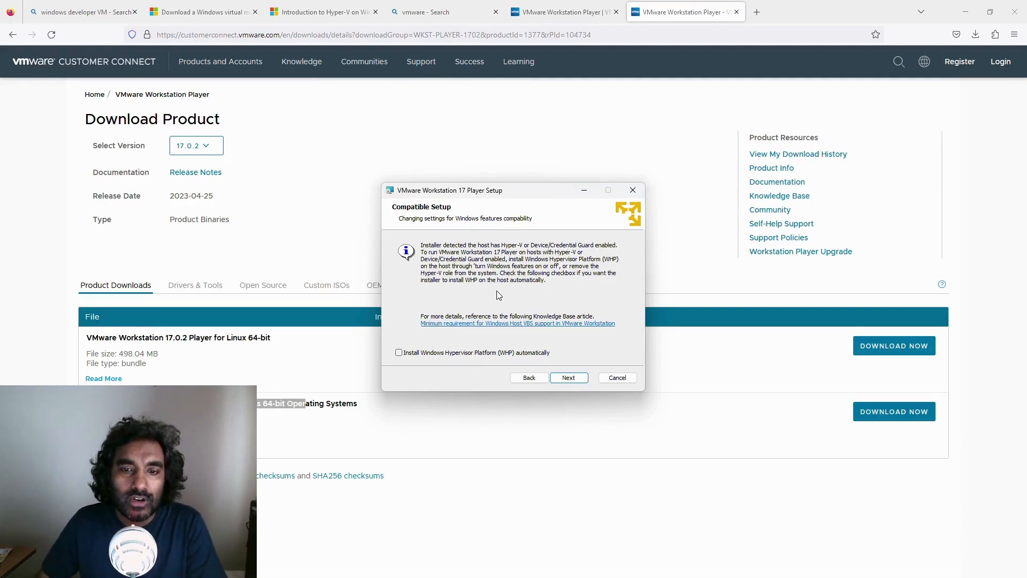
# - Choose automatic installation of Windows Hypervisor Platform (WHP) and keep the default custom setup options
pyautogui.click(398, 353)
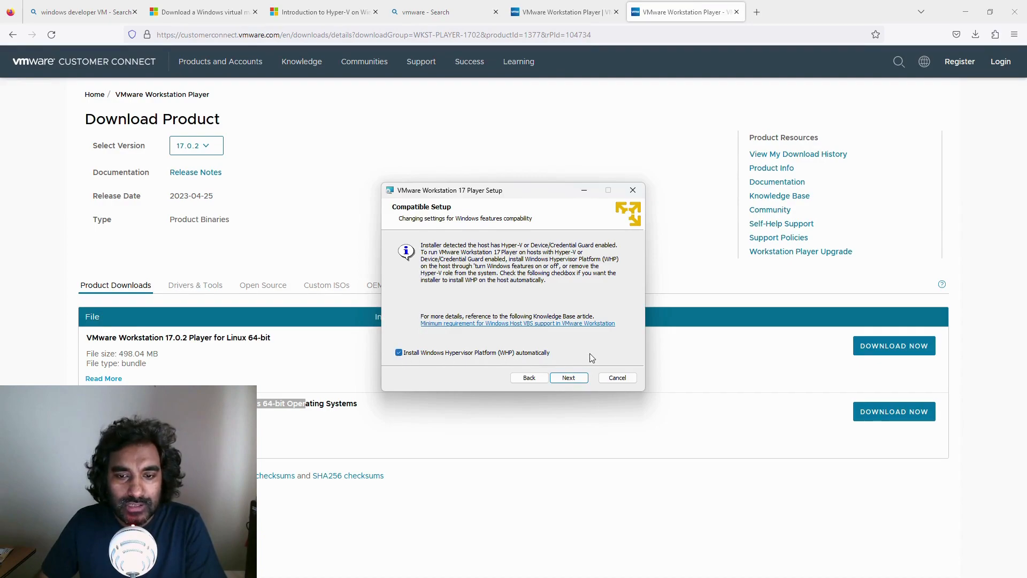
pyautogui.click(569, 378)
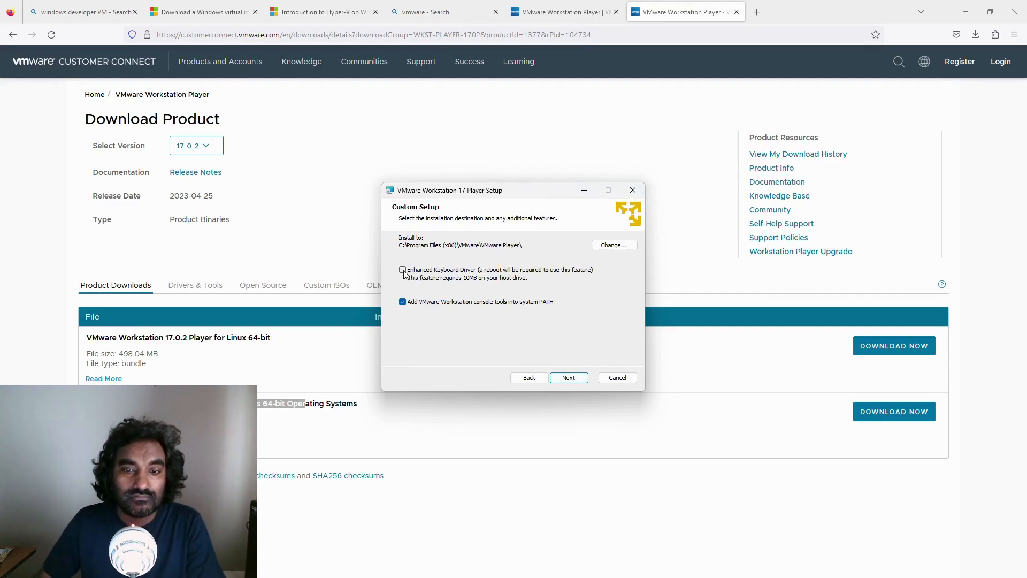
pyautogui.click(570, 378)
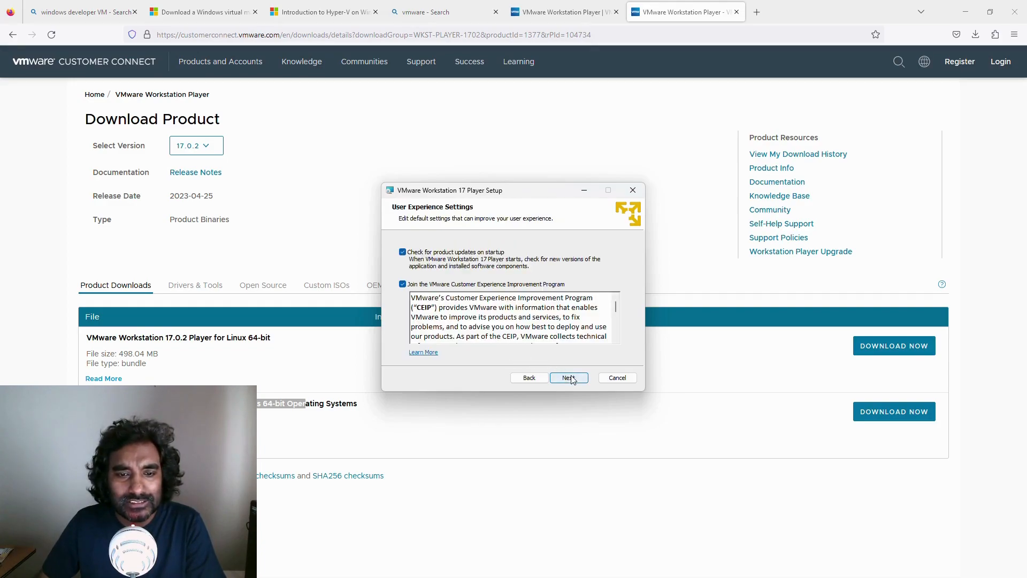
# - Opt out of the VMware Customer Experience Improvement Program and of product update checks on startup
pyautogui.click(402, 284)
pyautogui.click(402, 252)
pyautogui.click(569, 378)
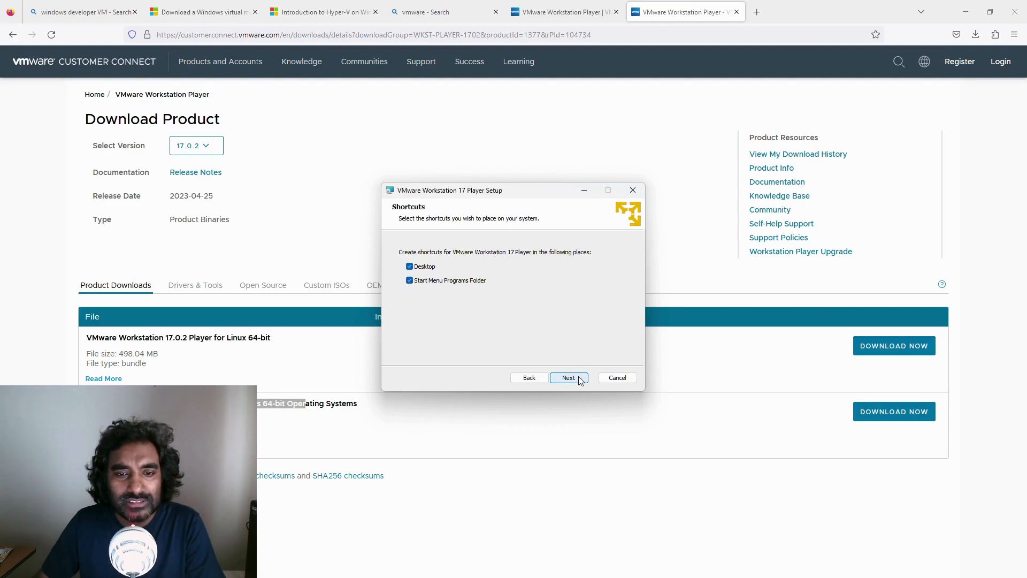
# - Deselect the Desktop and Start Menu Programs Folder shortcuts, then install VMware Workstation 17 Player and finish the setup
pyautogui.click(409, 267)
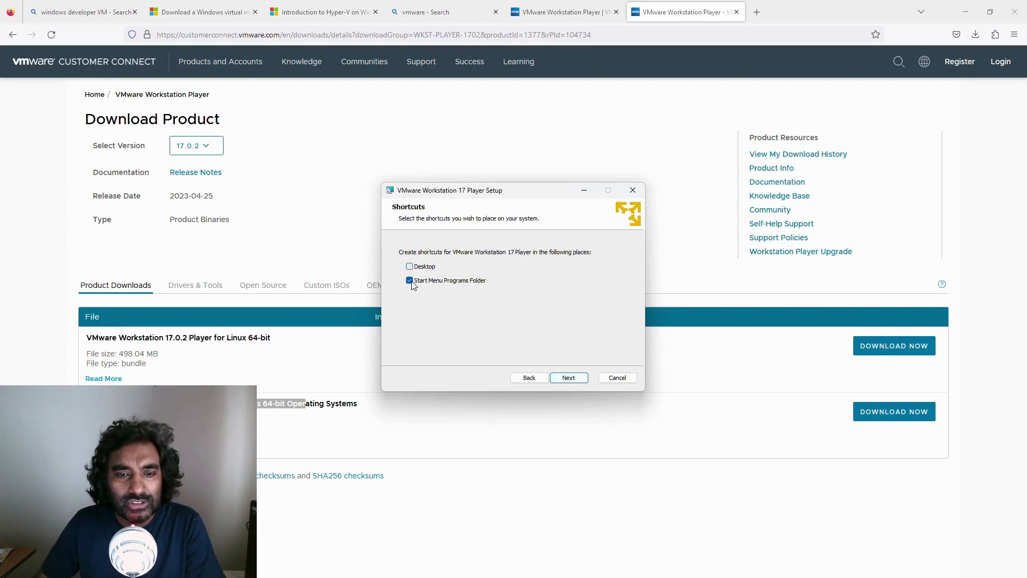
pyautogui.click(409, 280)
pyautogui.click(560, 379)
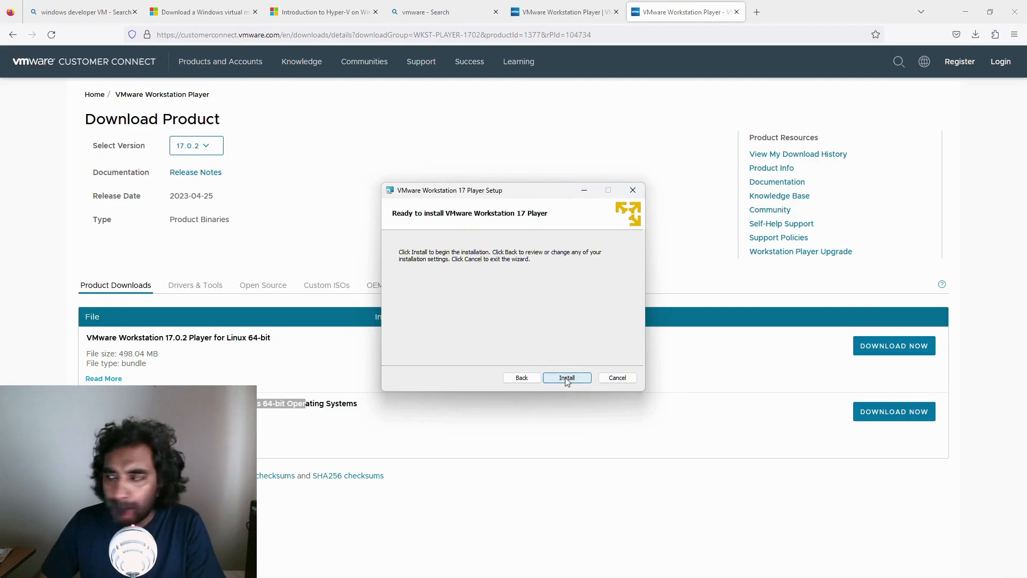
pyautogui.click(566, 379)
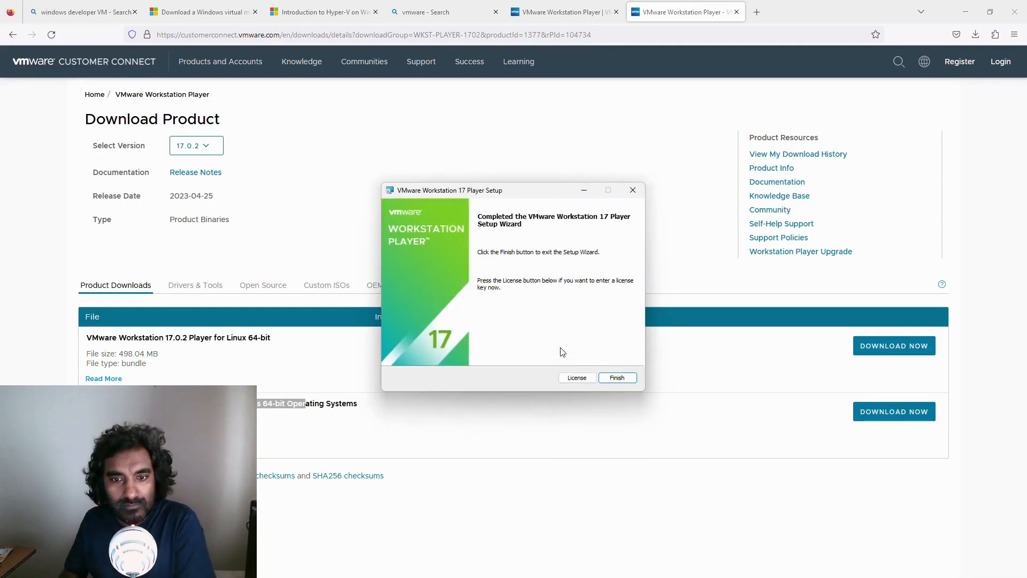
pyautogui.click(618, 379)
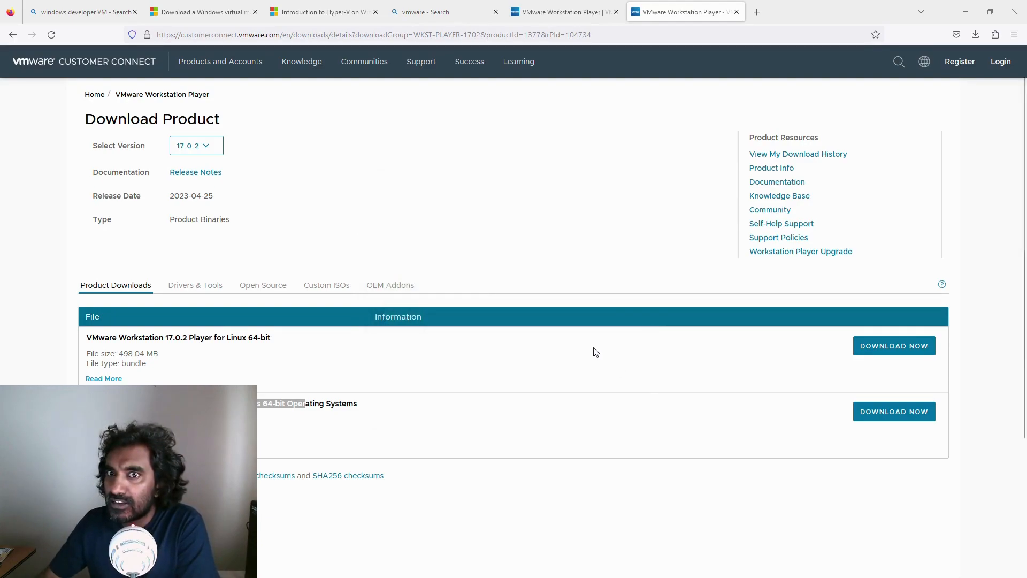
# - Start VMware Workstation 17 Player with the free non-commercial use option and finish its welcome wizard
pyautogui.click(965, 13)
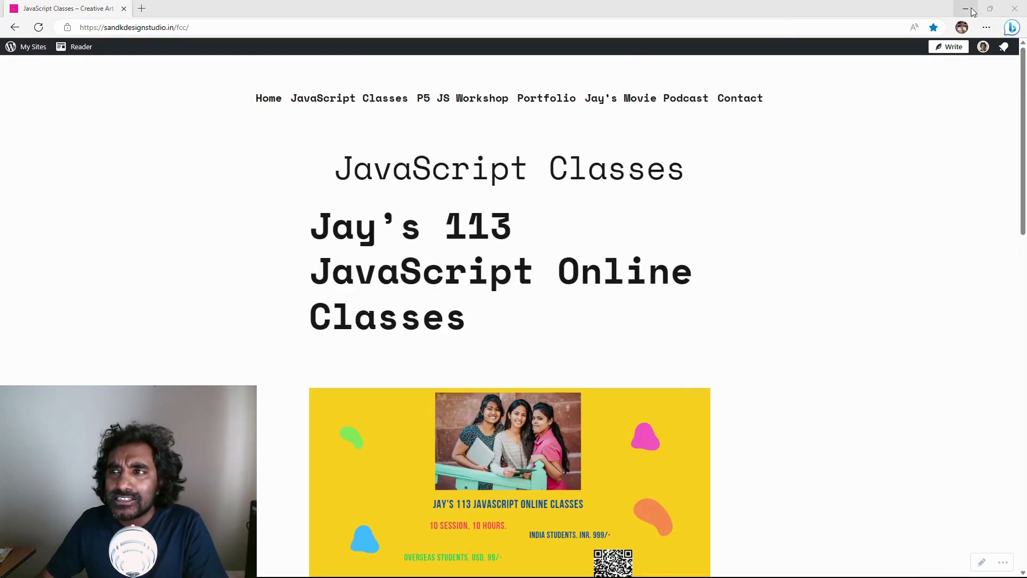
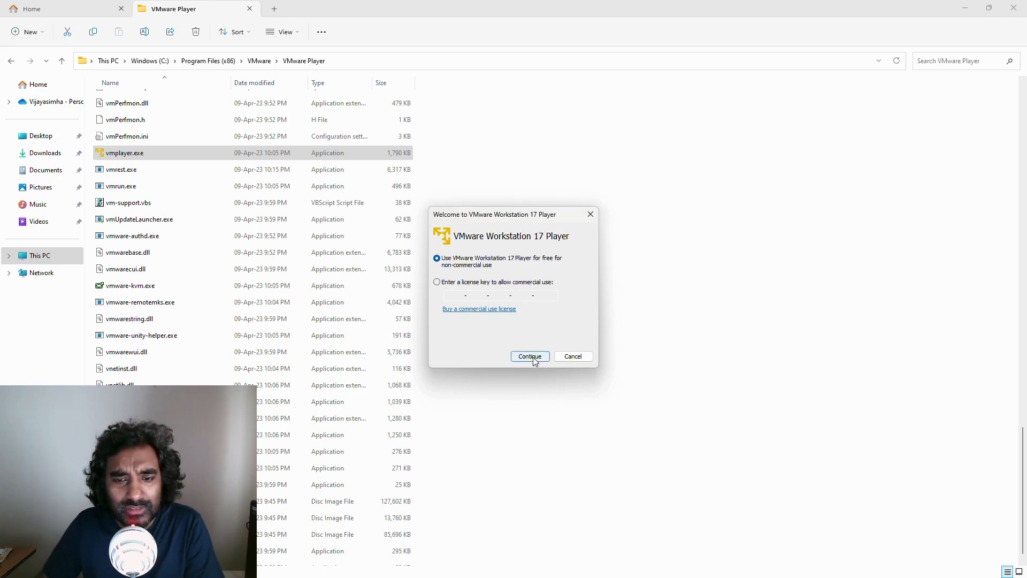
pyautogui.click(531, 357)
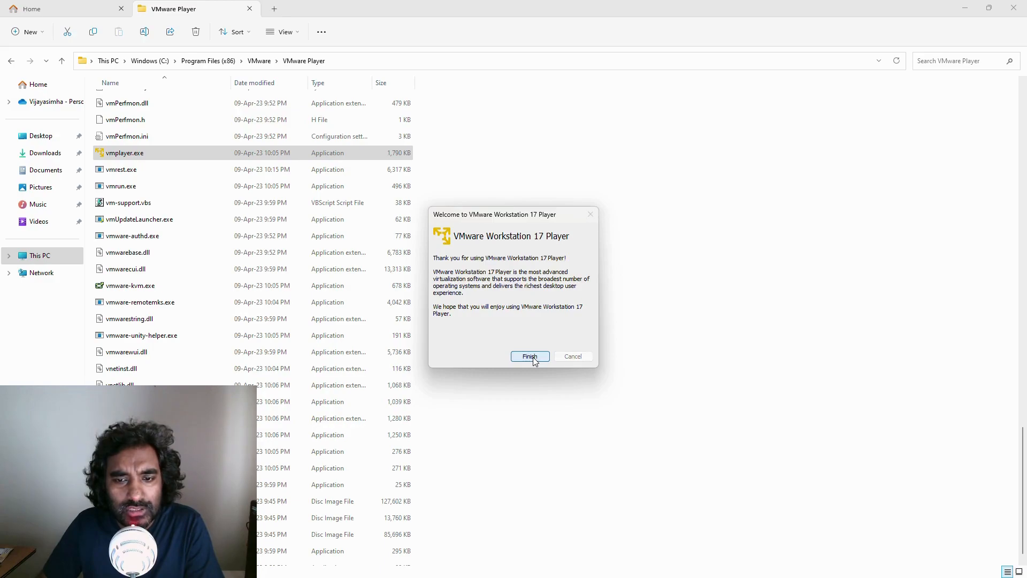
pyautogui.click(531, 357)
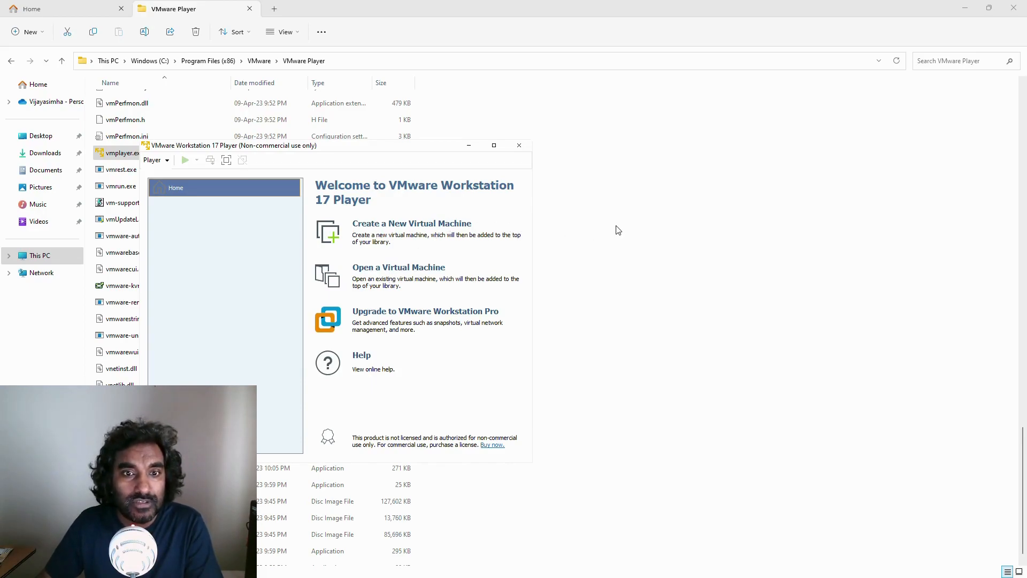
# - Switch back to Firefox and download the VMWare version of the Windows 11 development virtual machine from the Windows Dev Center
pyautogui.hotkey('alt', 'Tab')
pyautogui.hotkey('alt', 'Tab')
pyautogui.hotkey('alt', 'Tab')
pyautogui.hotkey('alt', 'Tab')
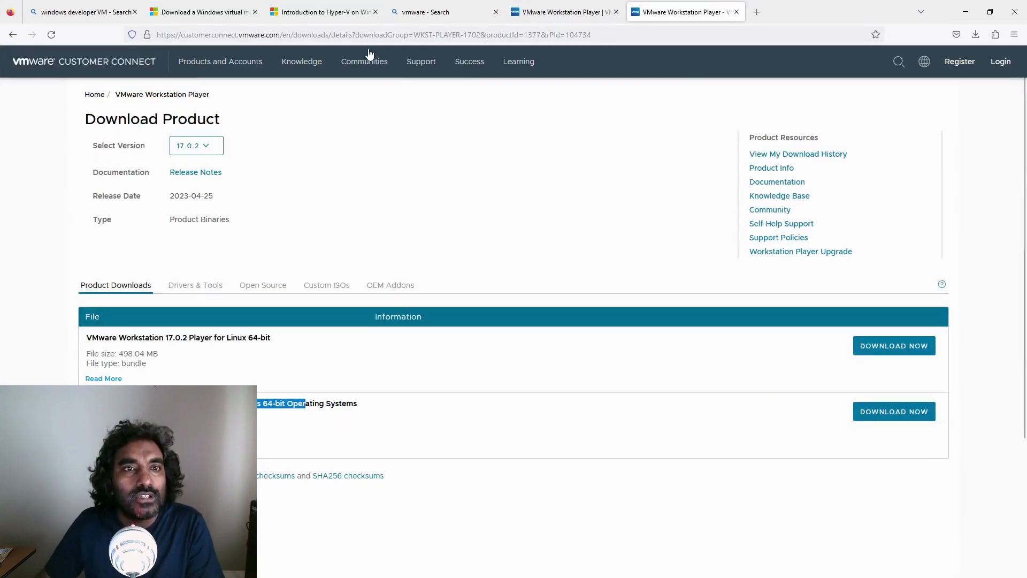
pyautogui.click(200, 11)
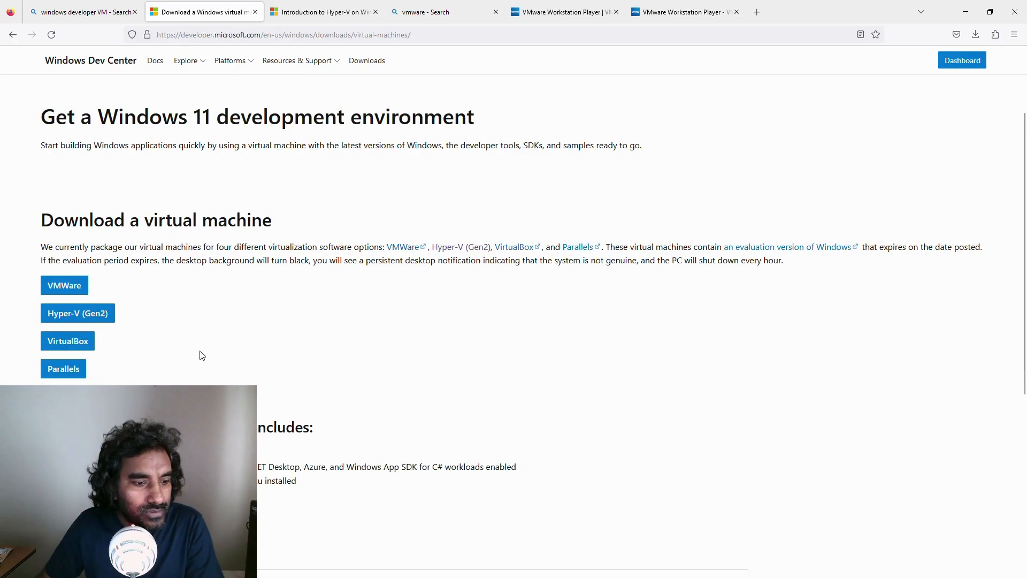
pyautogui.scroll(-5, 201, 355)
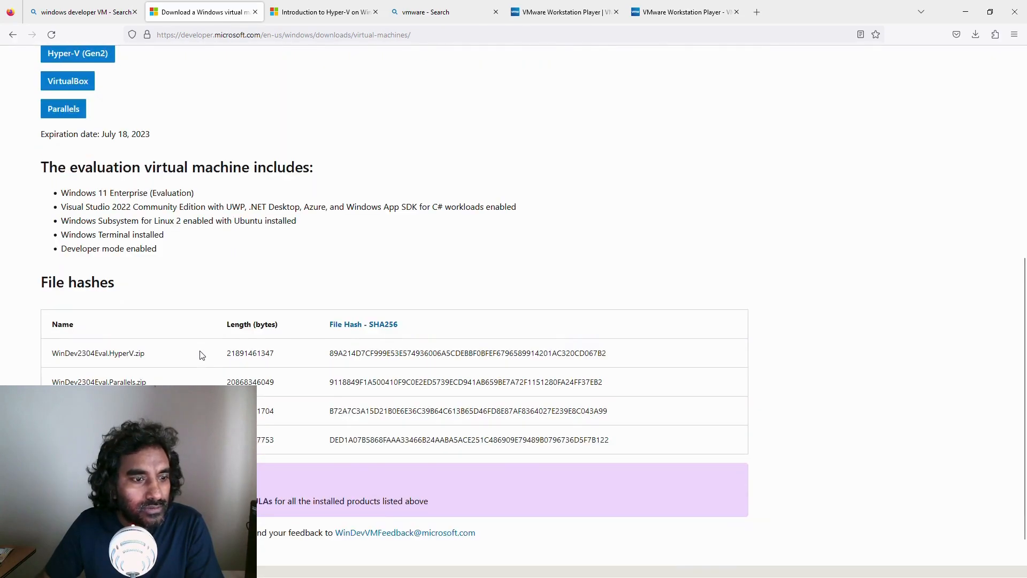
pyautogui.scroll(1, 201, 355)
pyautogui.scroll(-2, 202, 355)
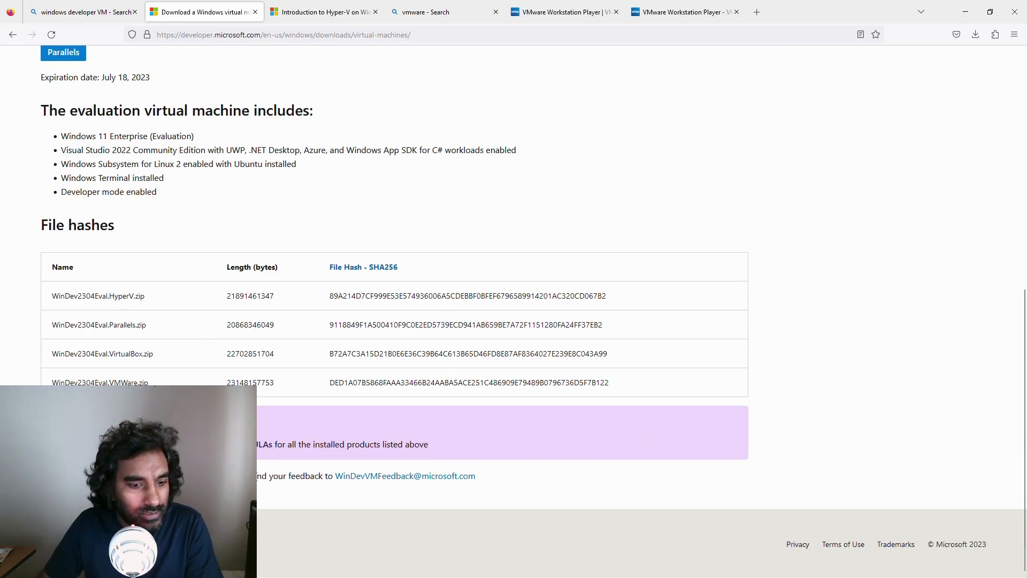
pyautogui.scroll(4, 355, 300)
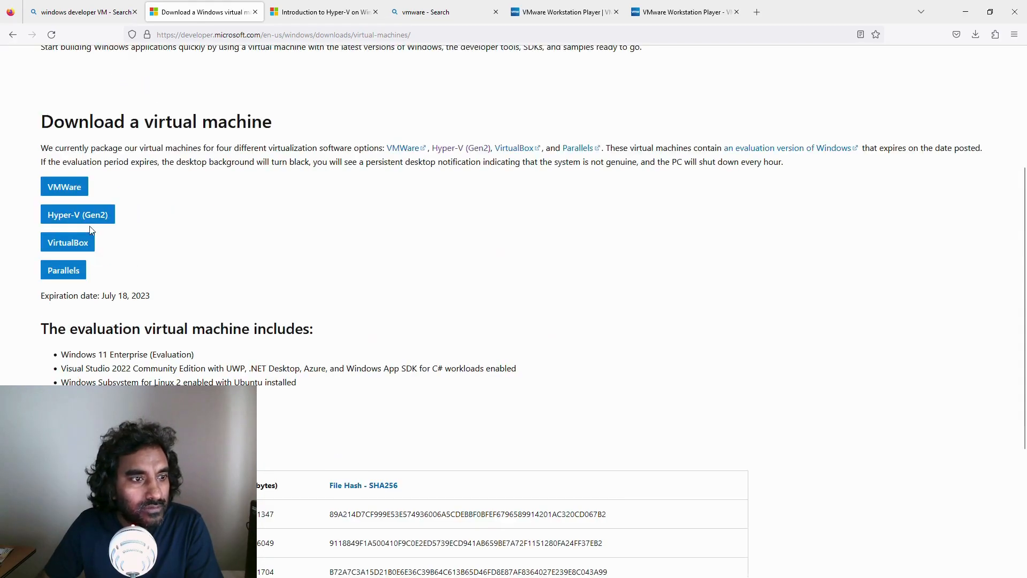
pyautogui.click(64, 186)
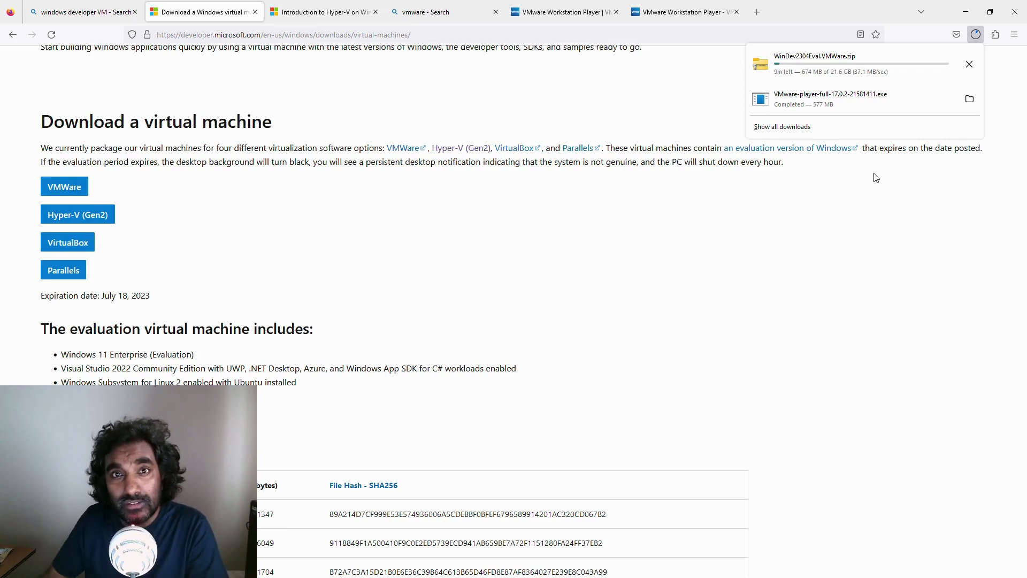
# - Switch to File Explorer and open the VMware Player folder inside Program Files (x86)\VMware on the C: drive
pyautogui.hotkey('alt', 'Tab')
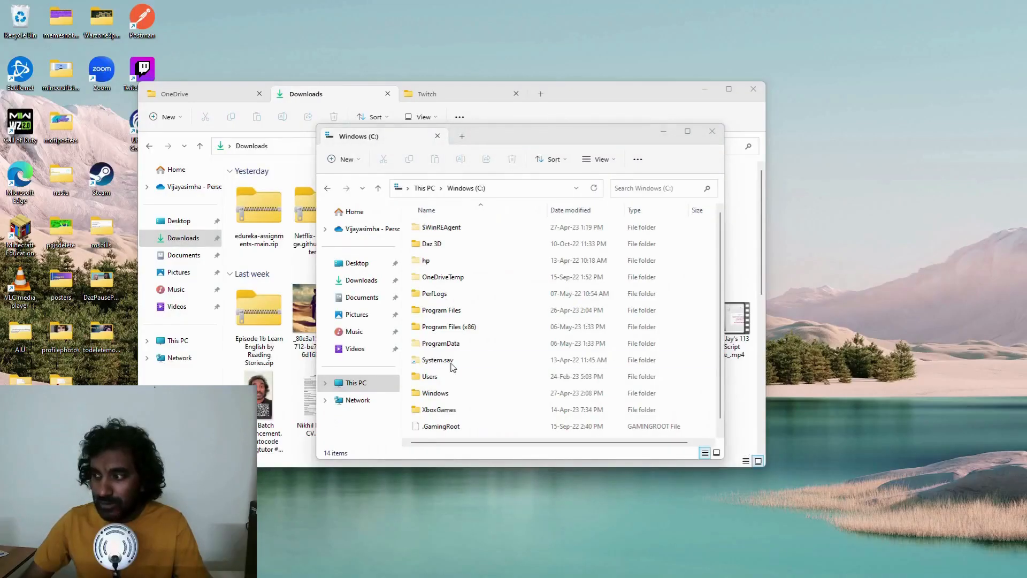
pyautogui.click(704, 88)
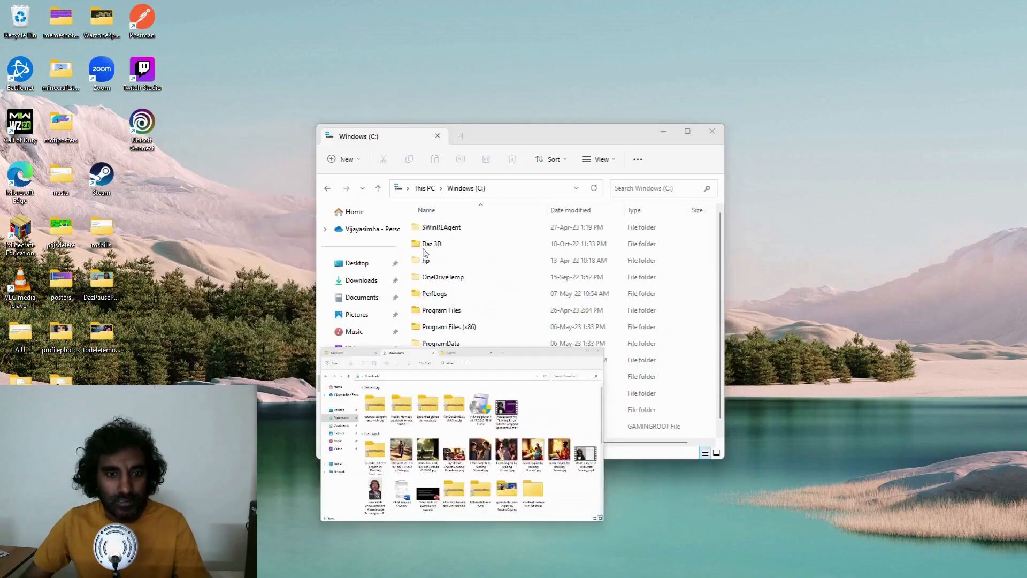
pyautogui.doubleClick(463, 328)
pyautogui.scroll(-8, 461, 330)
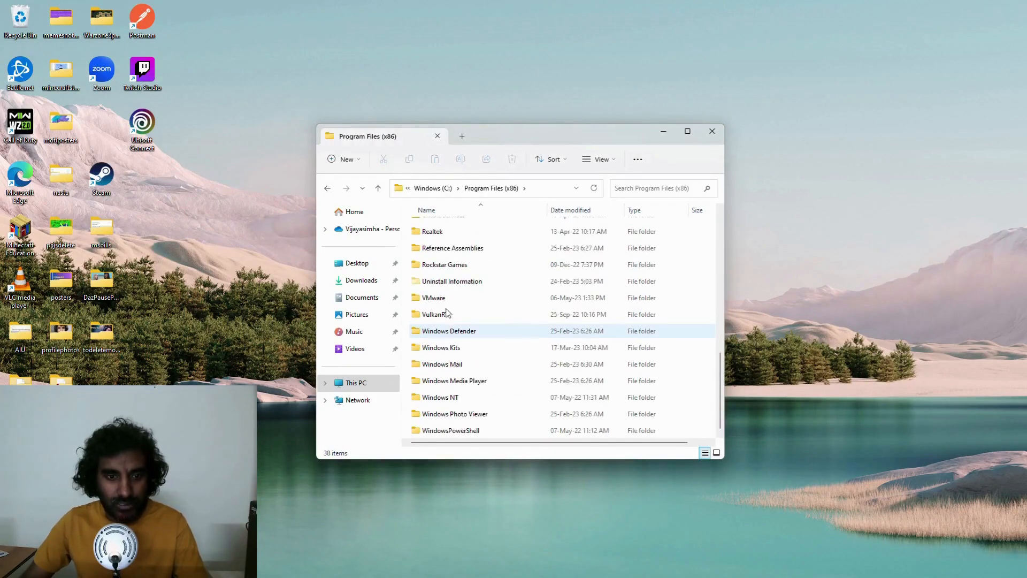
pyautogui.click(439, 300)
pyautogui.doubleClick(438, 298)
pyautogui.doubleClick(447, 230)
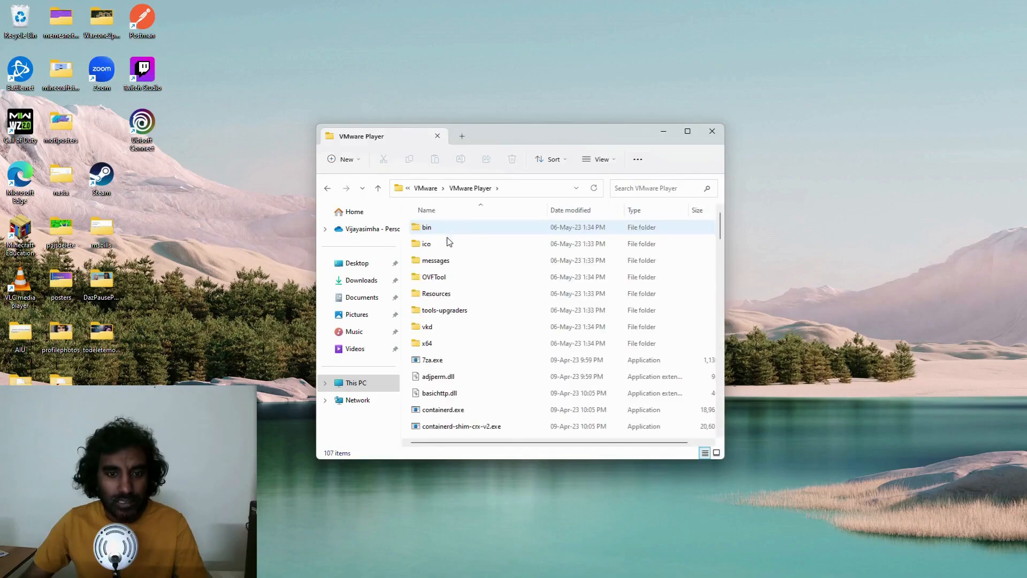
# - Launch vmplayer.exe from the VMware Player folder and move the File Explorer window clear of the VMware window
pyautogui.scroll(-16, 463, 302)
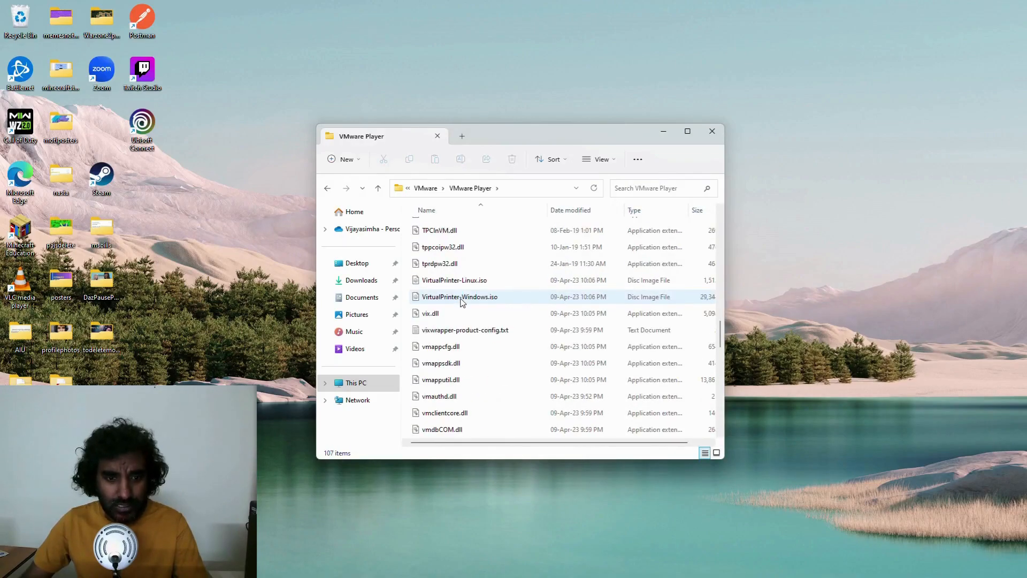
pyautogui.scroll(-4, 463, 301)
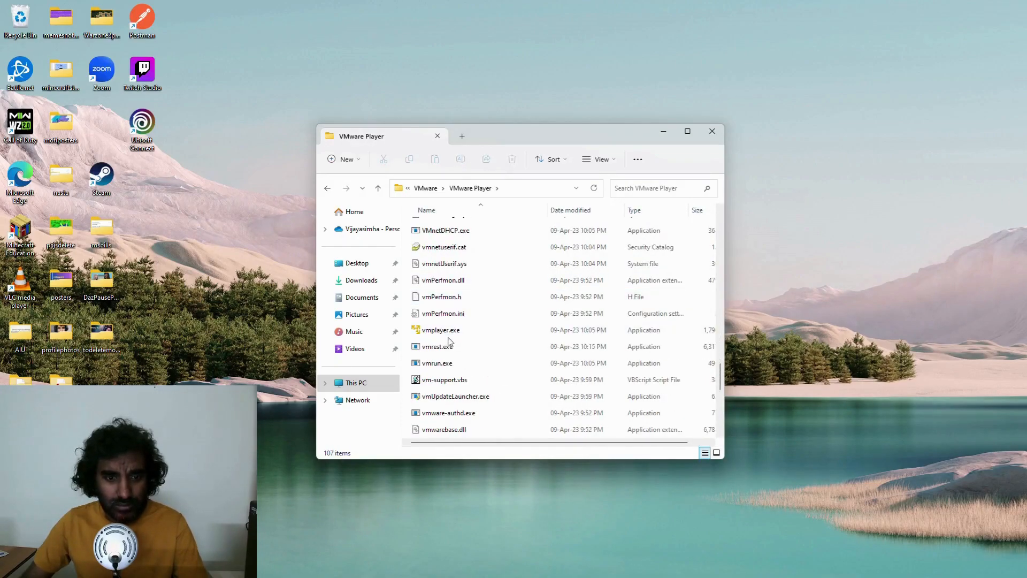
pyautogui.rightClick(449, 336)
pyautogui.click(483, 370)
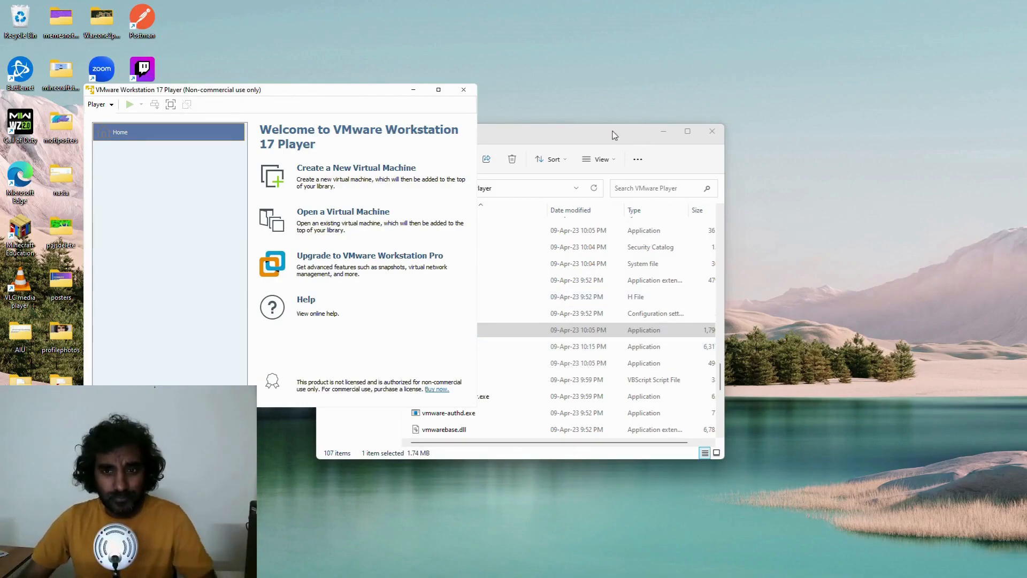
pyautogui.moveTo(614, 131); pyautogui.dragTo(771, 62)
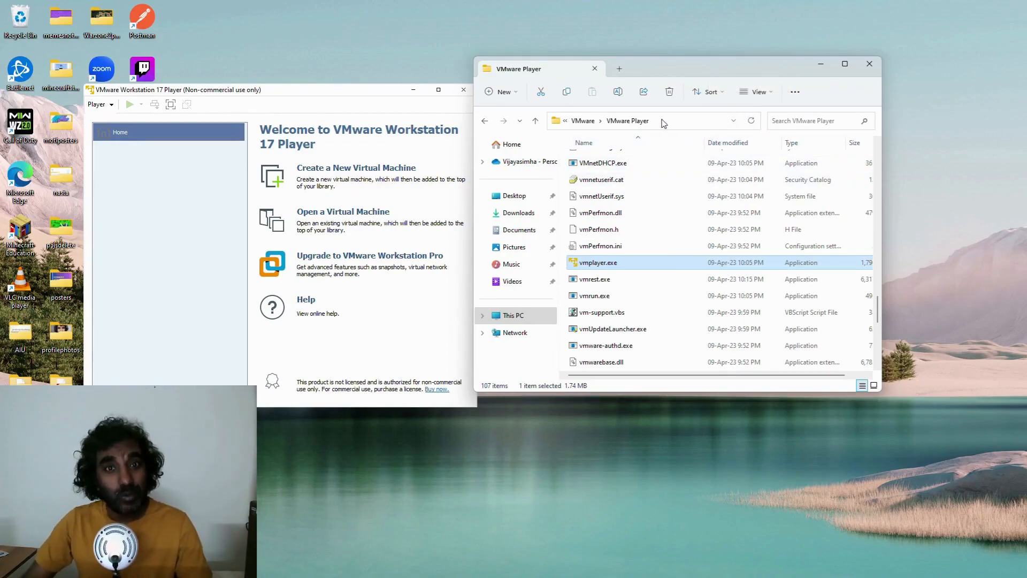
# - In a new File Explorer tab for Downloads, extract WinDev2304Eval.VMWare.zip to the suggested WinDev2304Eval.VMWare folder and open that folder
pyautogui.moveTo(460, 575)
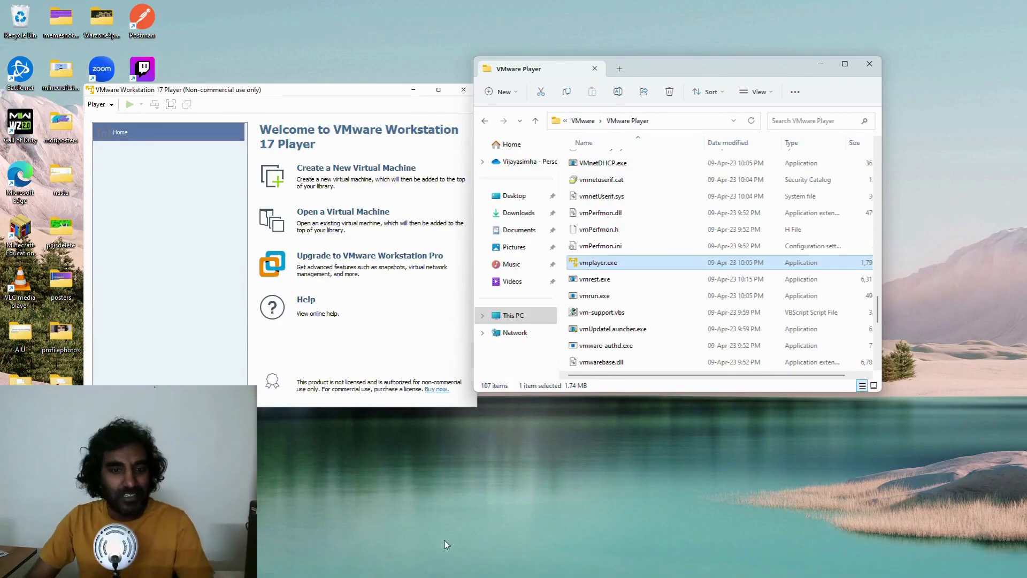
pyautogui.rightClick(523, 214)
pyautogui.click(570, 254)
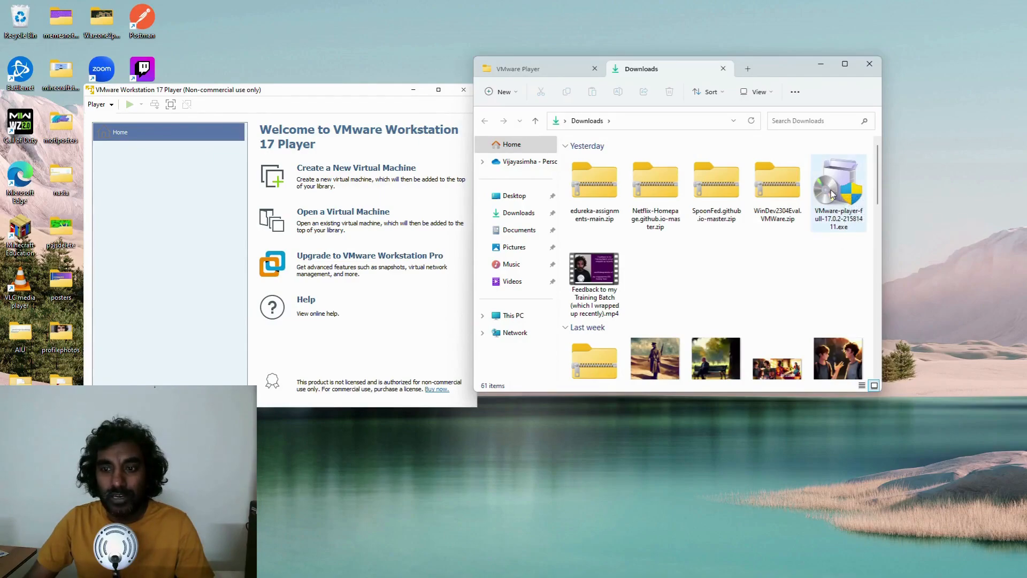
pyautogui.click(797, 196)
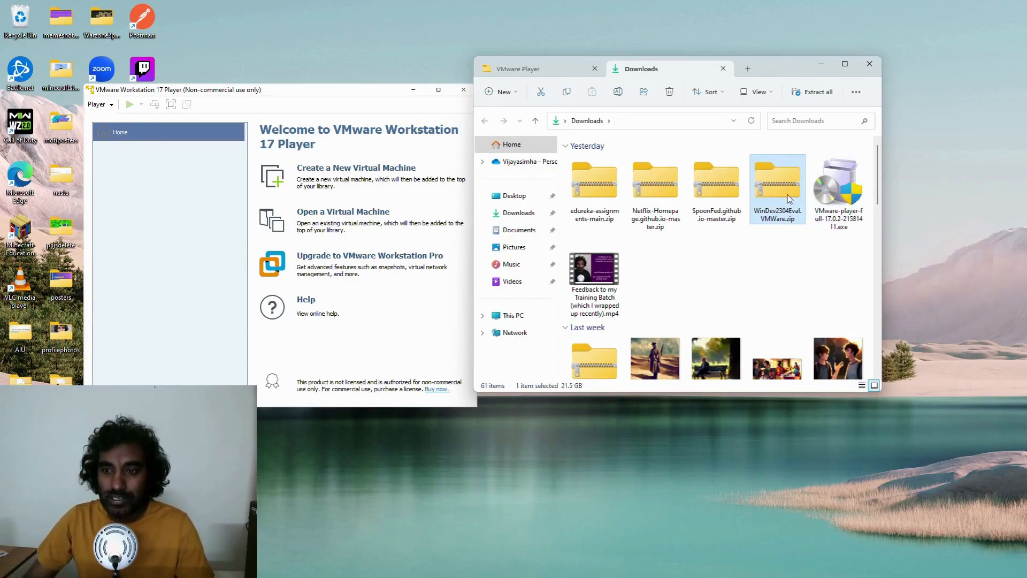
pyautogui.rightClick(791, 196)
pyautogui.click(847, 301)
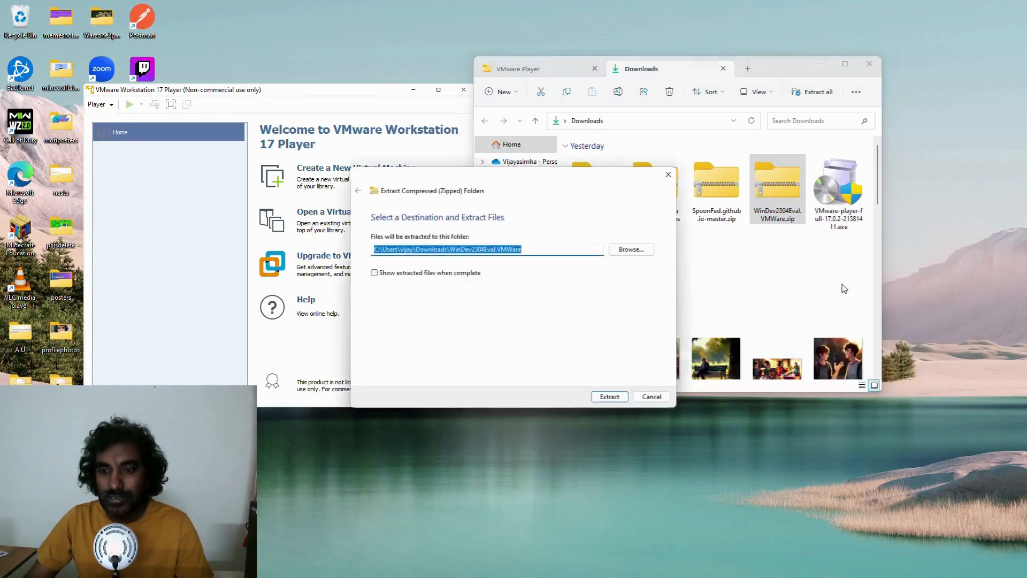
pyautogui.click(610, 397)
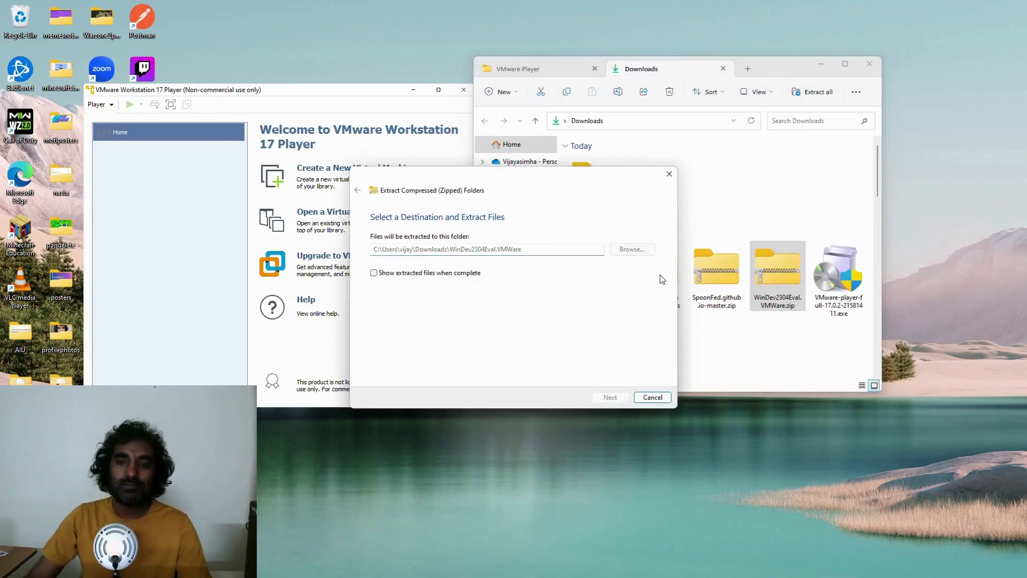
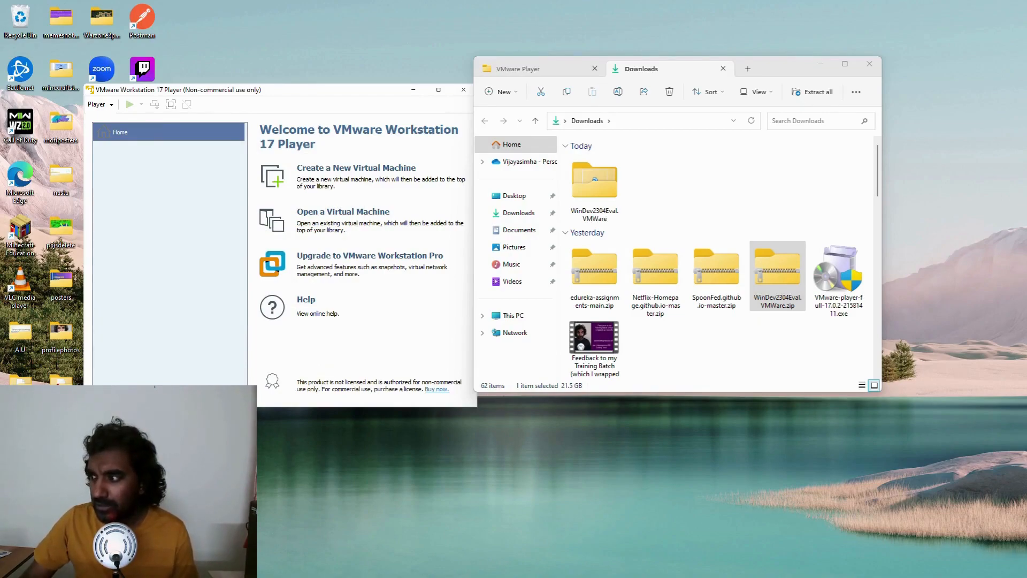
pyautogui.click(595, 184)
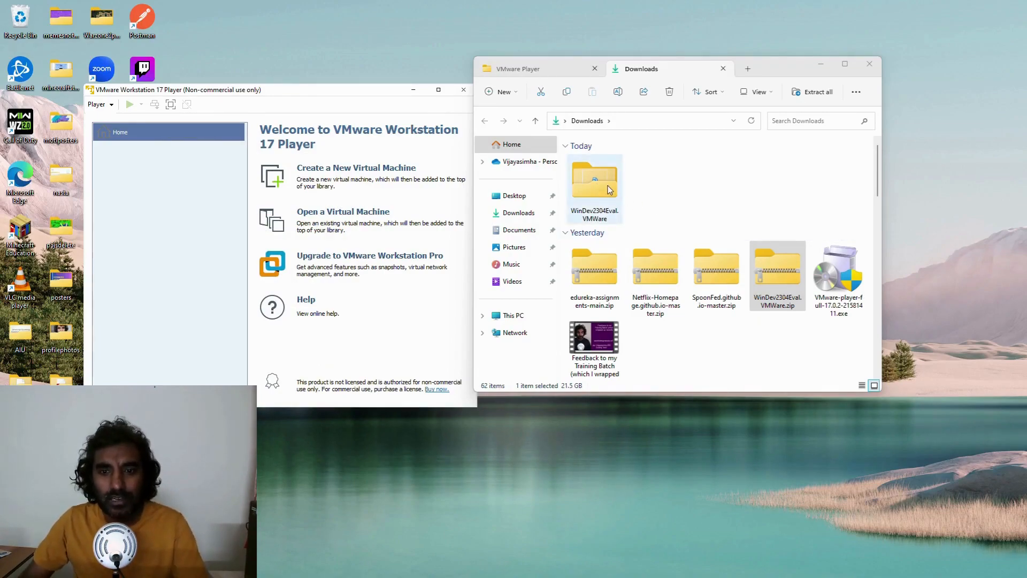
pyautogui.doubleClick(609, 190)
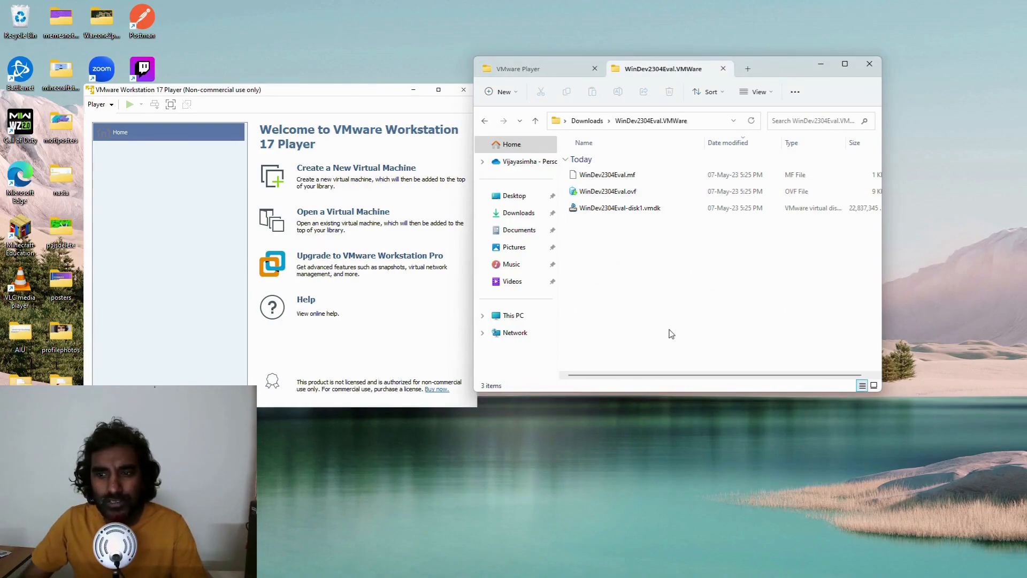
# - In VMware Workstation 17 Player, open WinDev2304Eval.ovf from the WinDev2304Eval.VMWare folder in Downloads as an existing virtual machine
pyautogui.moveTo(338, 90); pyautogui.dragTo(326, 48)
pyautogui.click(343, 170)
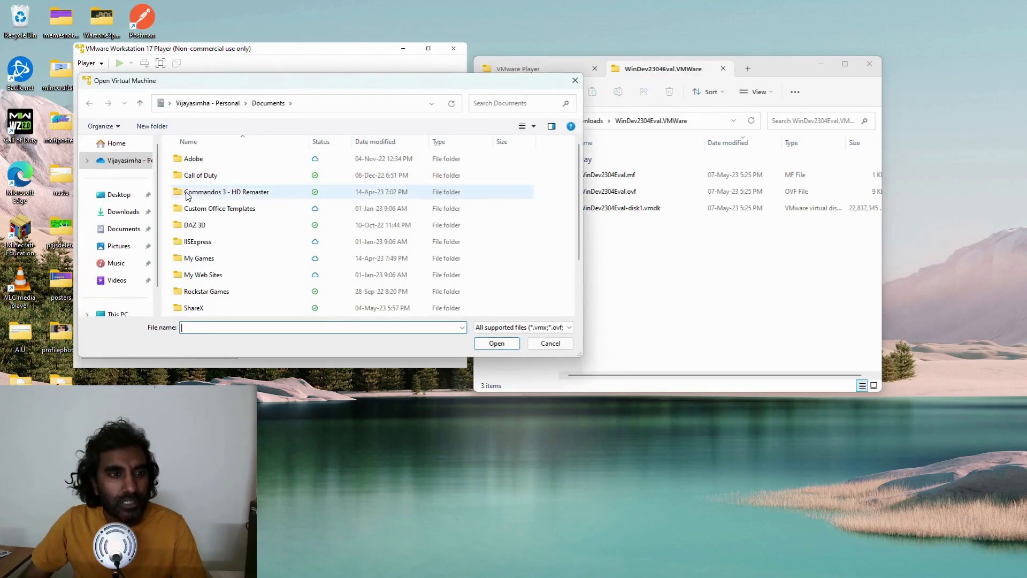
pyautogui.click(123, 211)
pyautogui.click(188, 174)
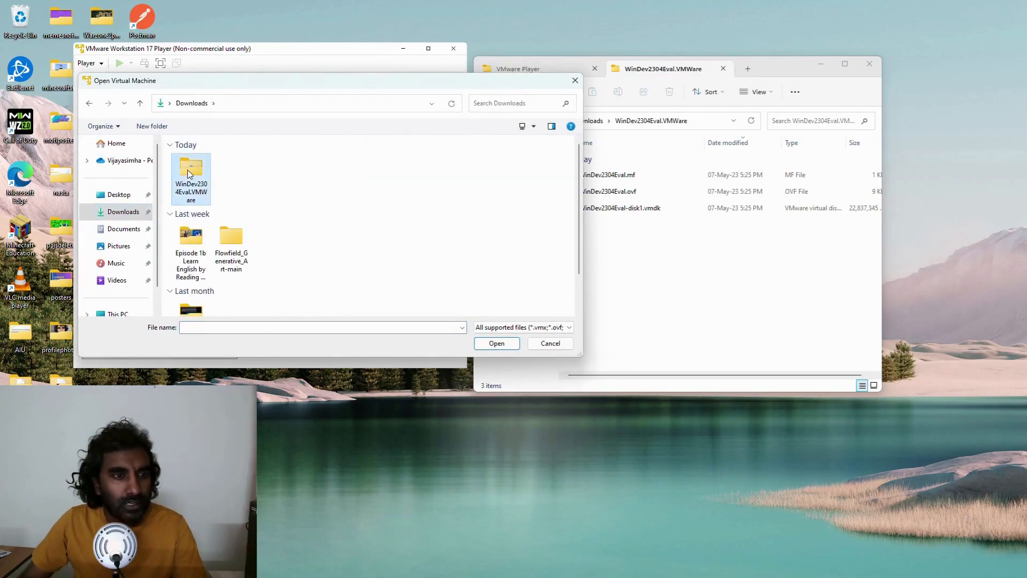
pyautogui.doubleClick(188, 174)
pyautogui.click(224, 174)
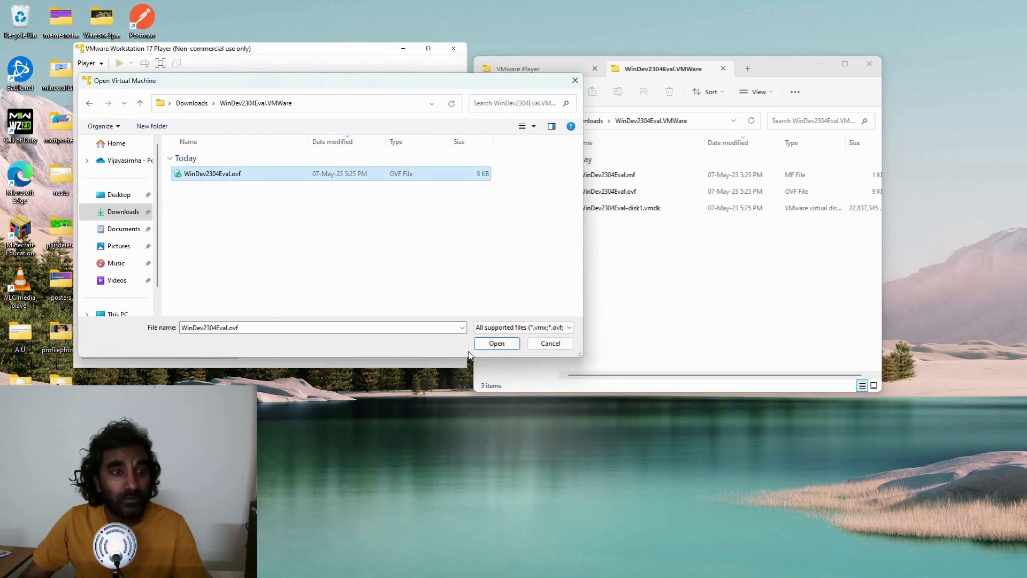
pyautogui.click(496, 343)
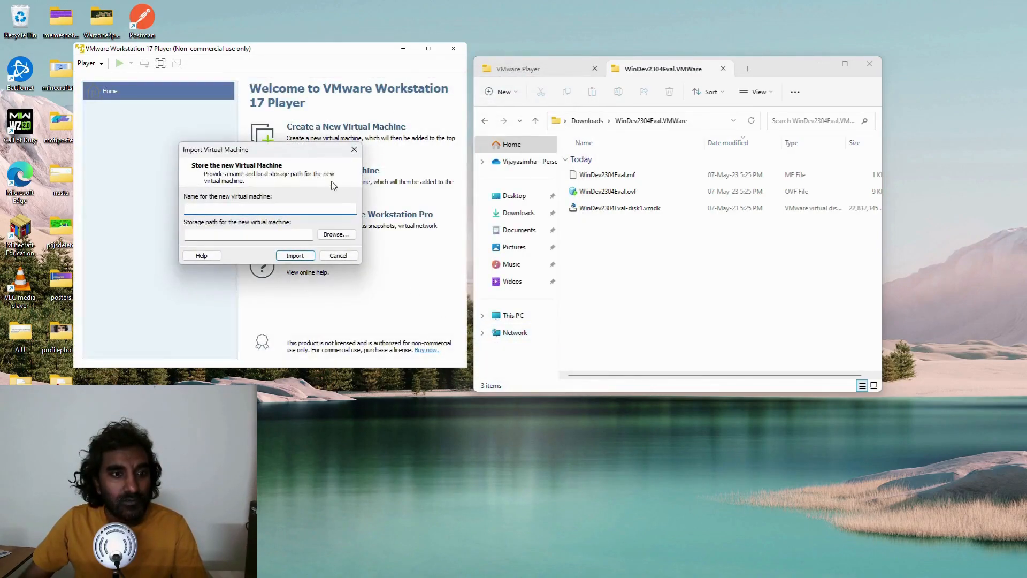
# - Name the new virtual machine WindowsMay7th2023a
pyautogui.write('Windows')
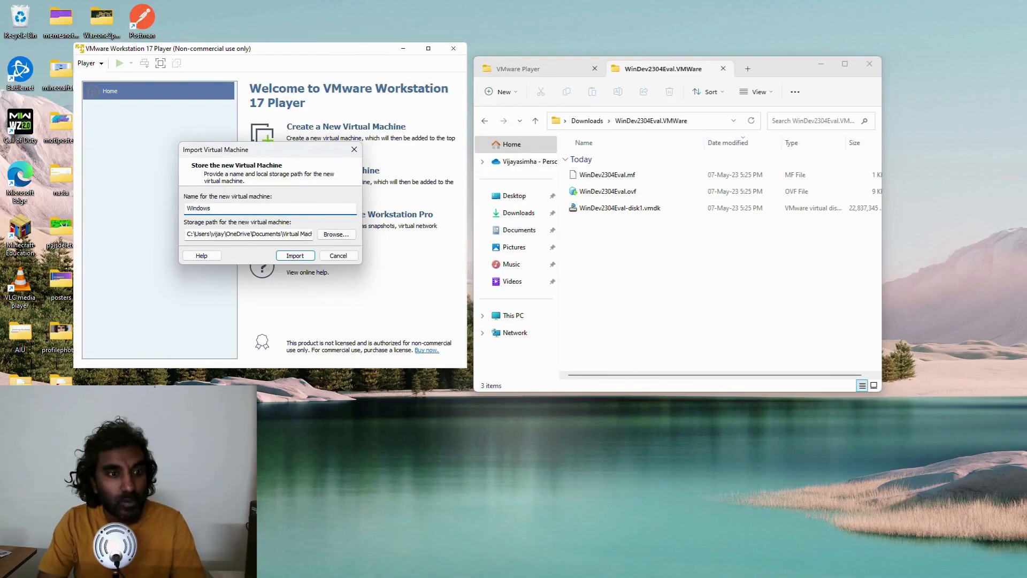
pyautogui.write('On')
pyautogui.press('BackSpace')
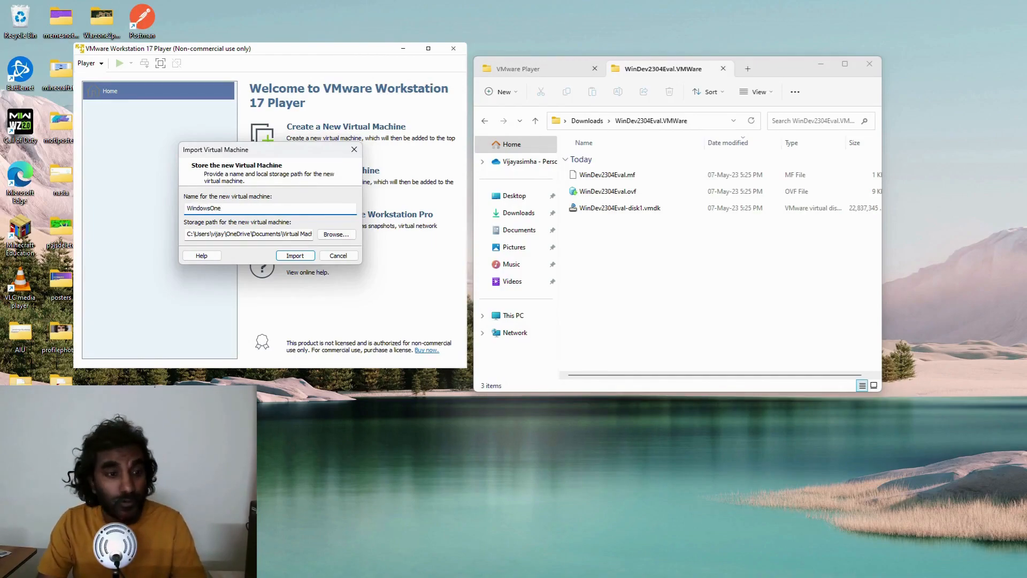
pyautogui.press('BackSpace')
pyautogui.write('May')
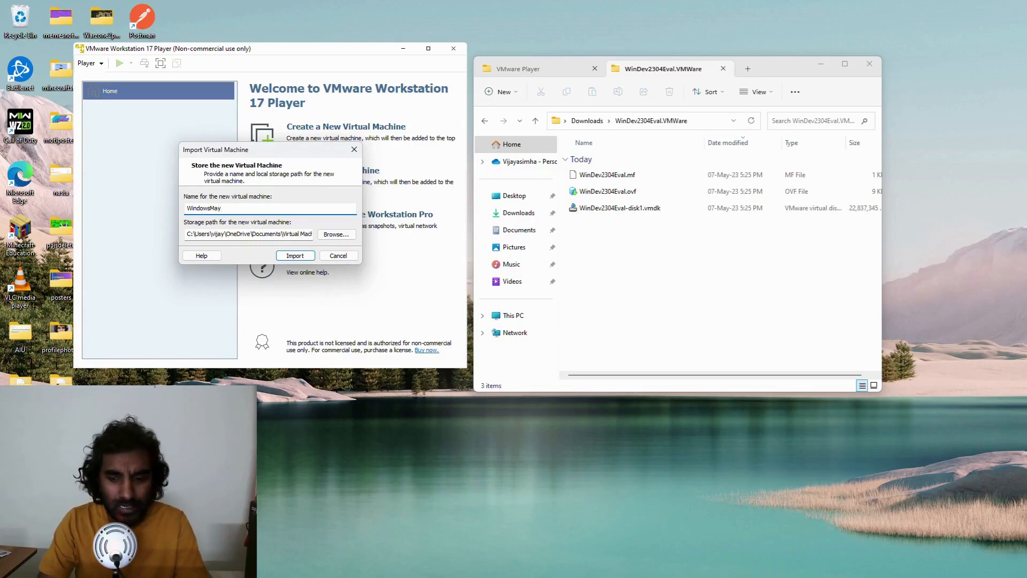
pyautogui.press('super')
pyautogui.press('super')
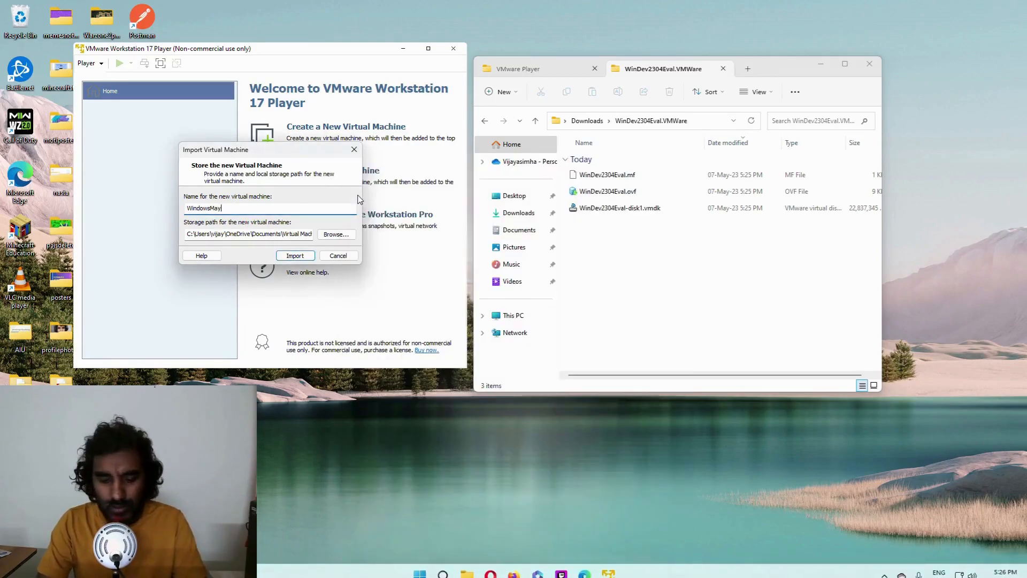
pyautogui.write('7th202')
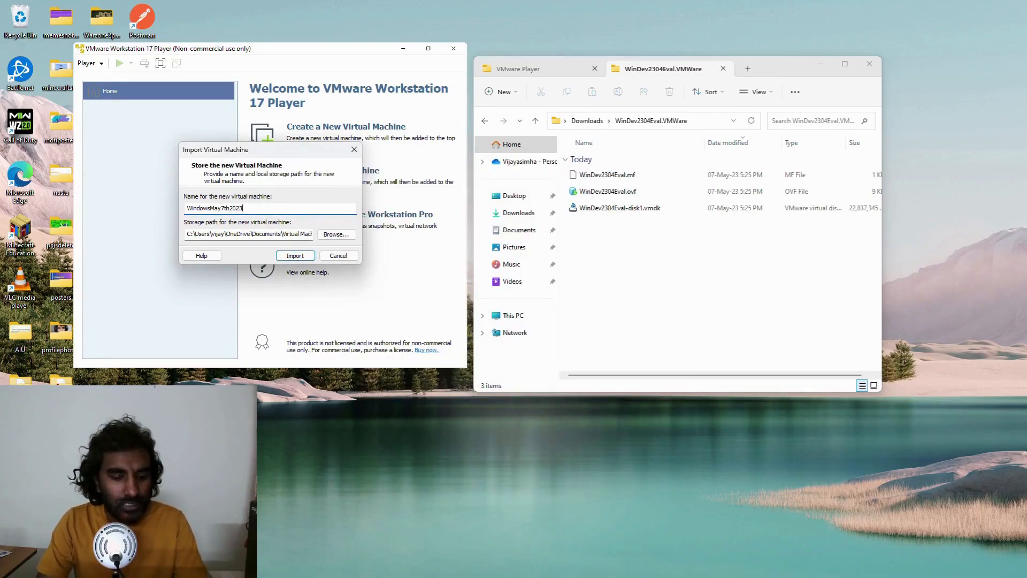
pyautogui.write('3a')
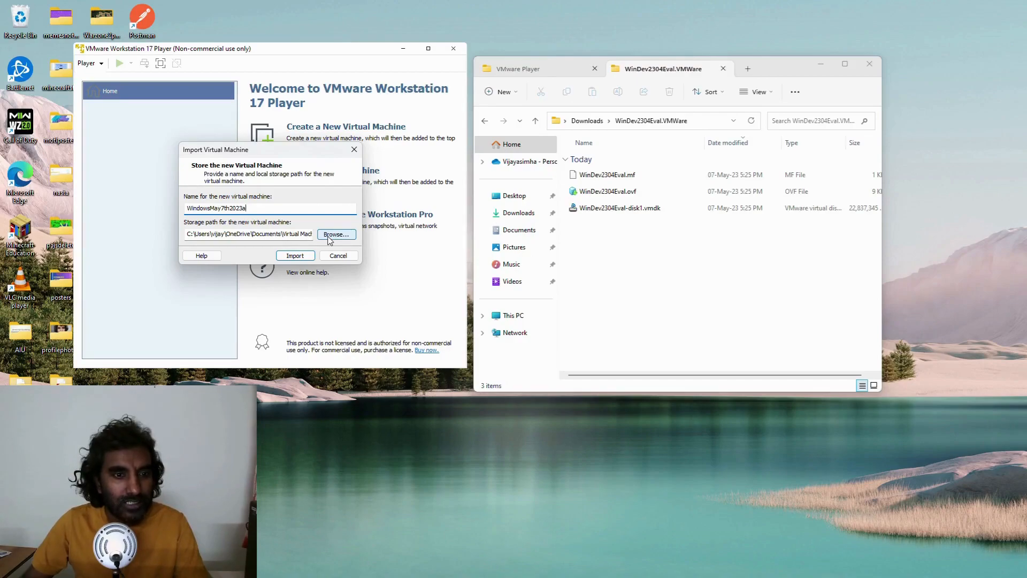
# - Create a VMWareStuff folder in Downloads as the virtual machine's storage path and start the import
pyautogui.click(329, 237)
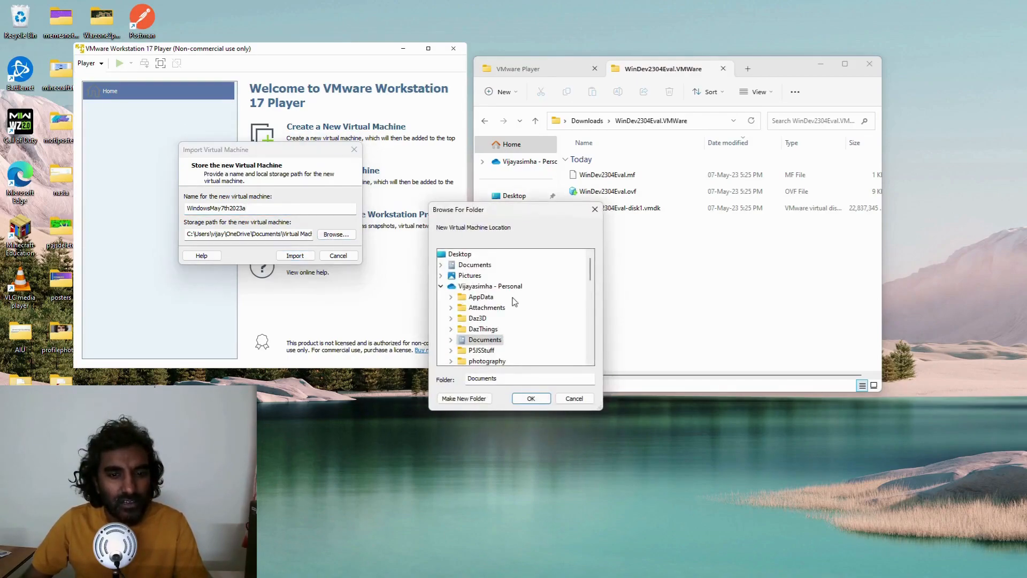
pyautogui.scroll(-2, 486, 291)
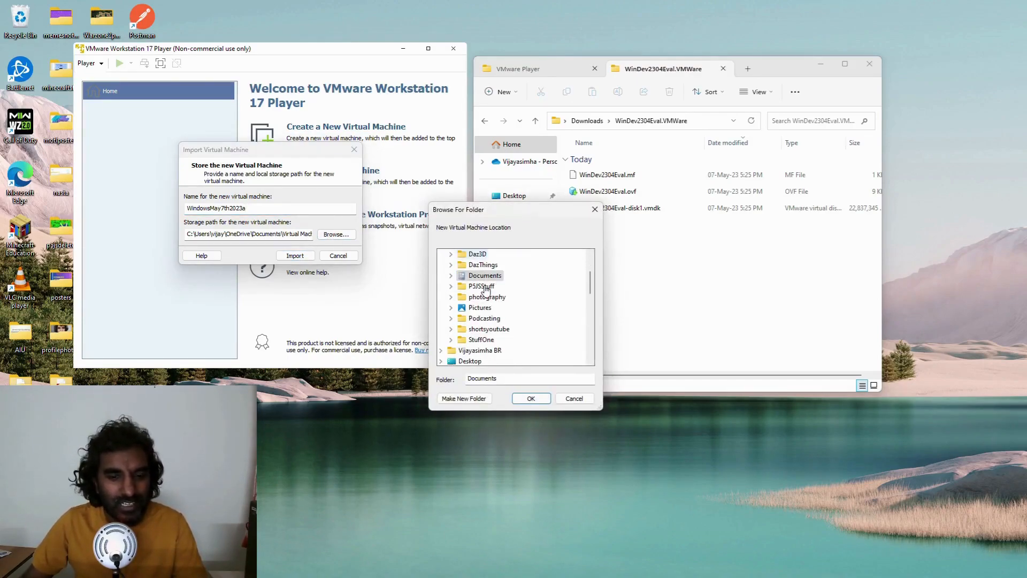
pyautogui.scroll(-5, 482, 299)
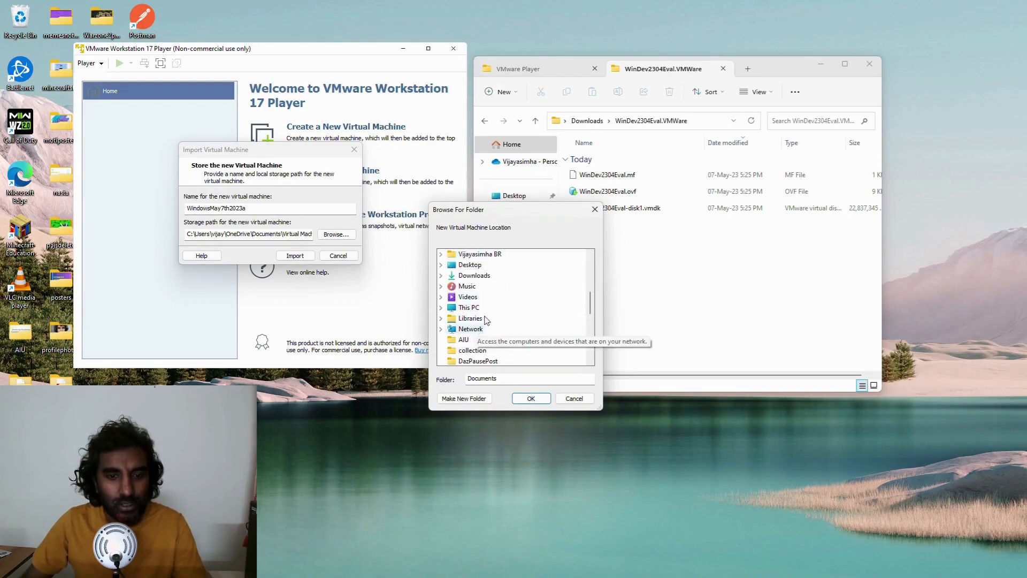
pyautogui.scroll(4, 484, 315)
pyautogui.scroll(-1, 512, 328)
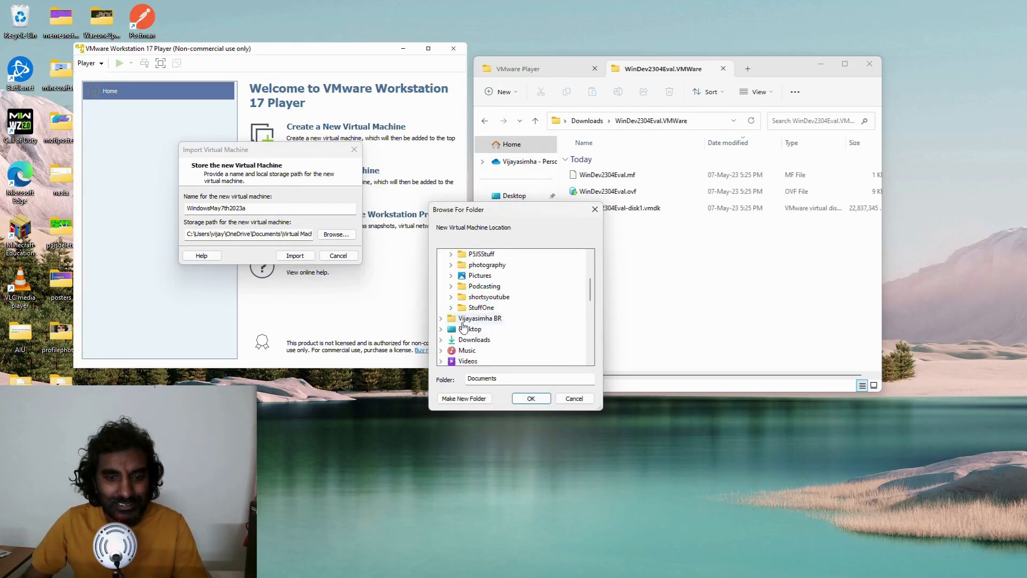
pyautogui.click(465, 340)
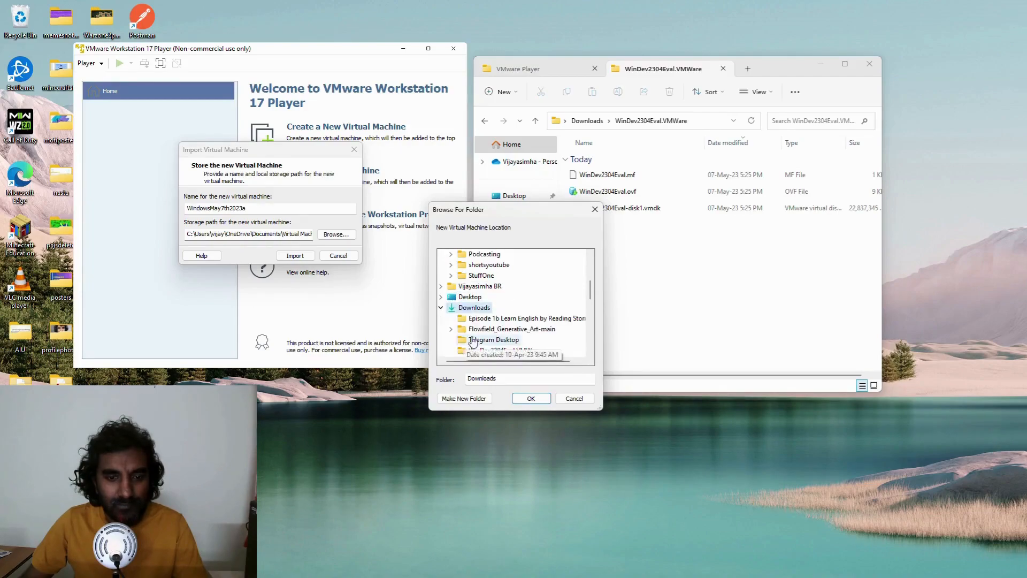
pyautogui.click(483, 402)
pyautogui.write('V')
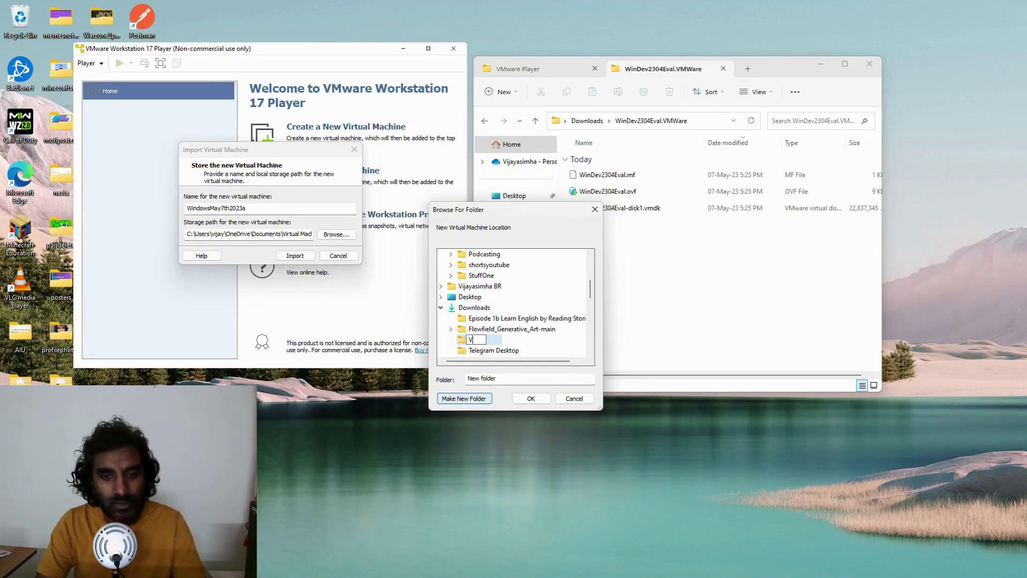
pyautogui.write('MWareStuff')
pyautogui.press('Return')
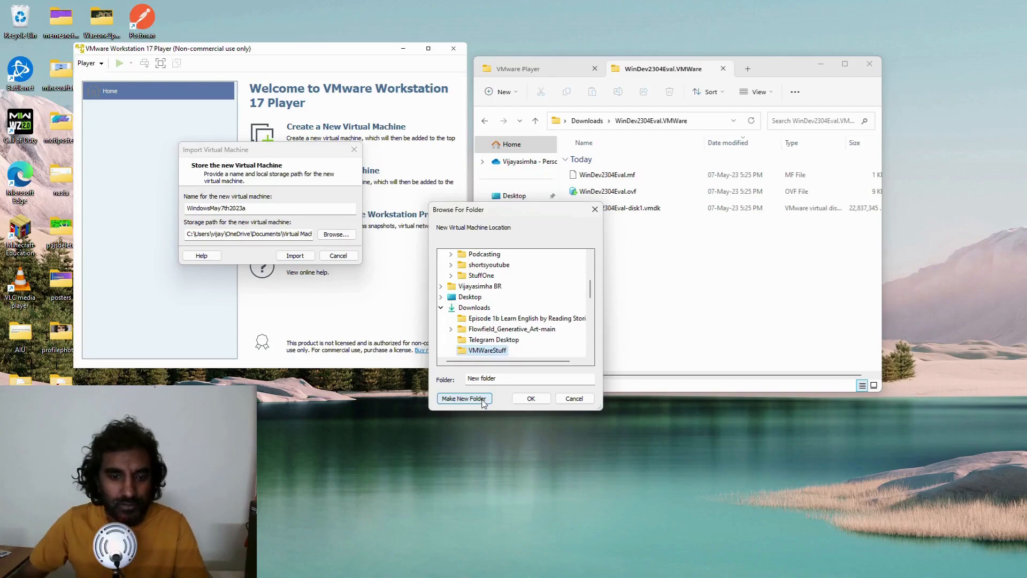
pyautogui.click(531, 398)
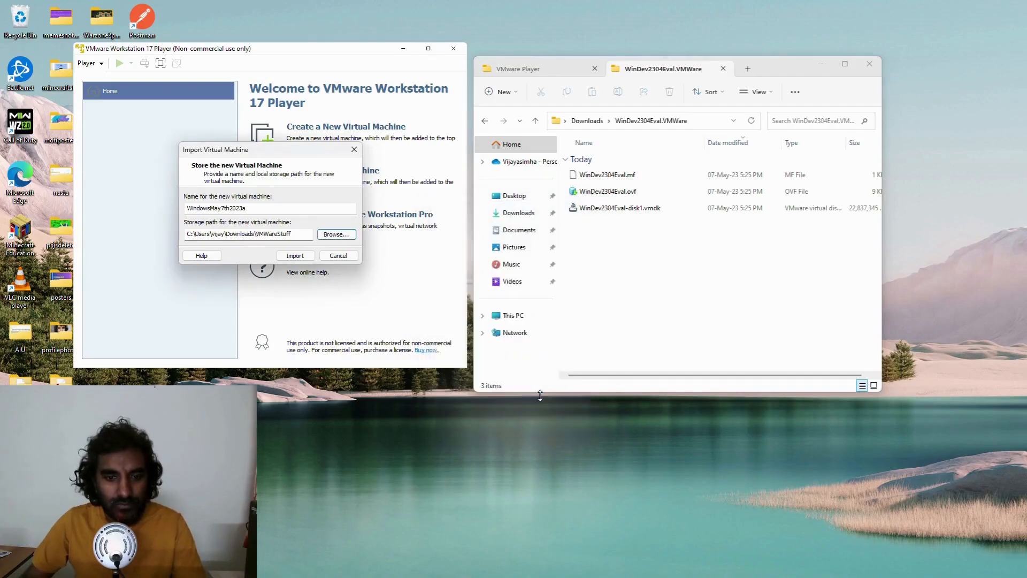
pyautogui.click(295, 256)
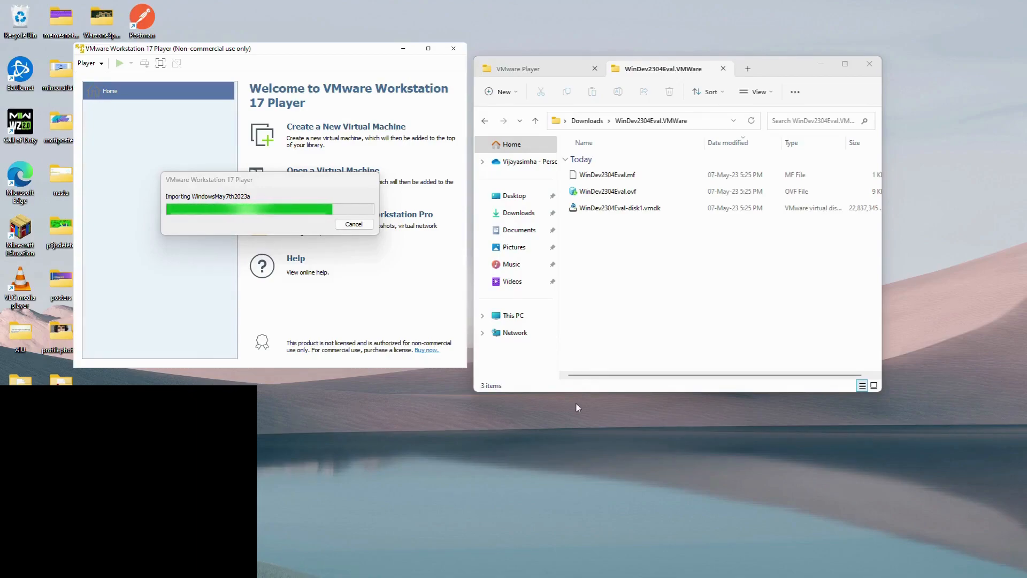
# - Try to start the WindowsMay7th2023a virtual machine, choosing to continue without virtualized Intel VT-x/EPT
pyautogui.moveTo(530, 567)
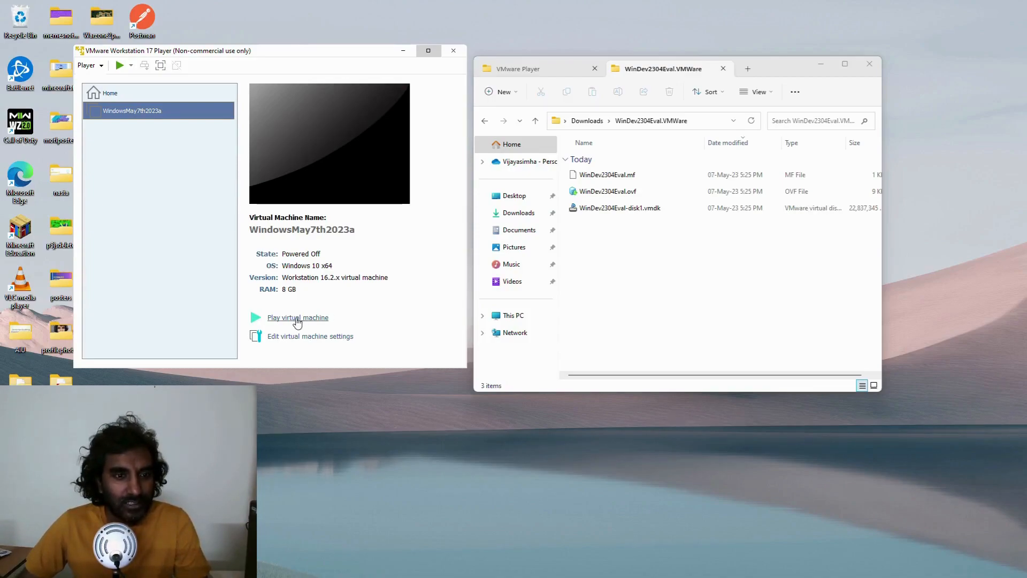
pyautogui.click(297, 318)
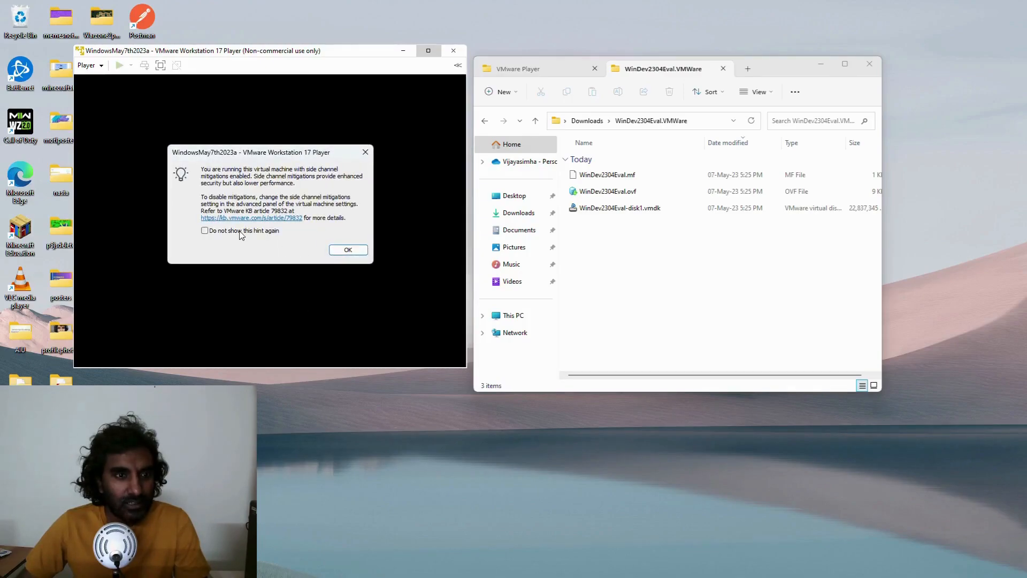
pyautogui.click(347, 251)
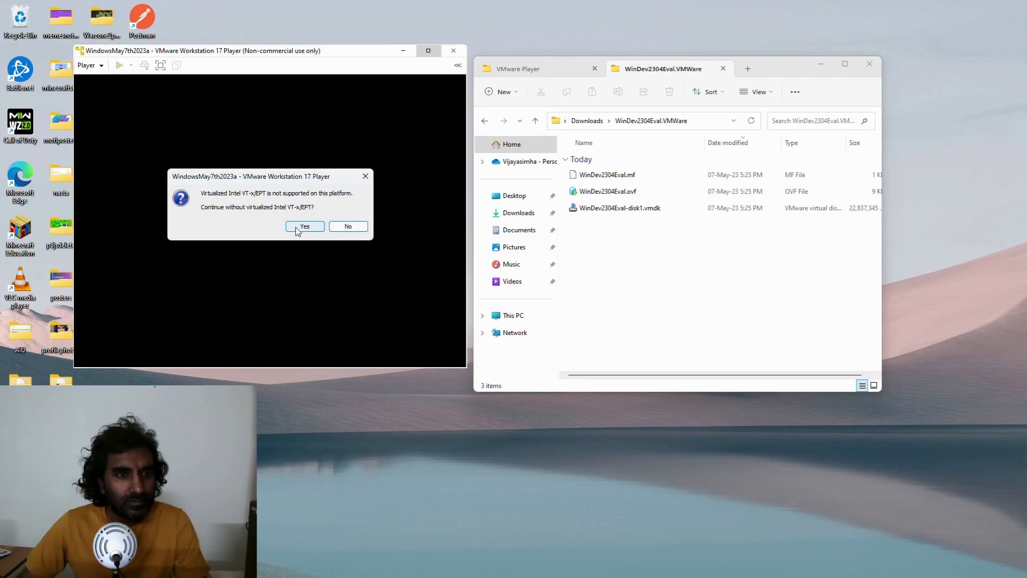
pyautogui.click(301, 228)
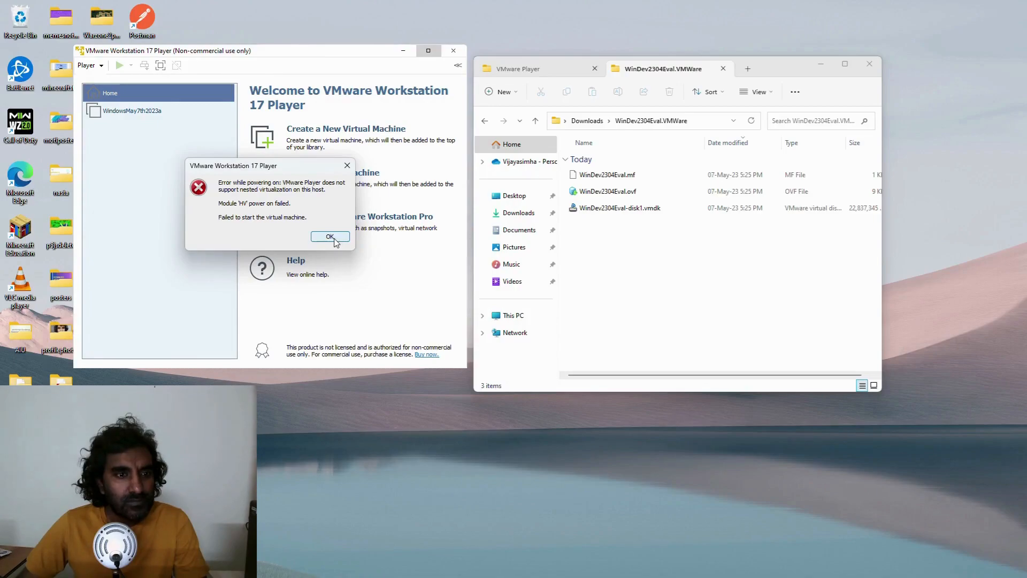
pyautogui.click(330, 236)
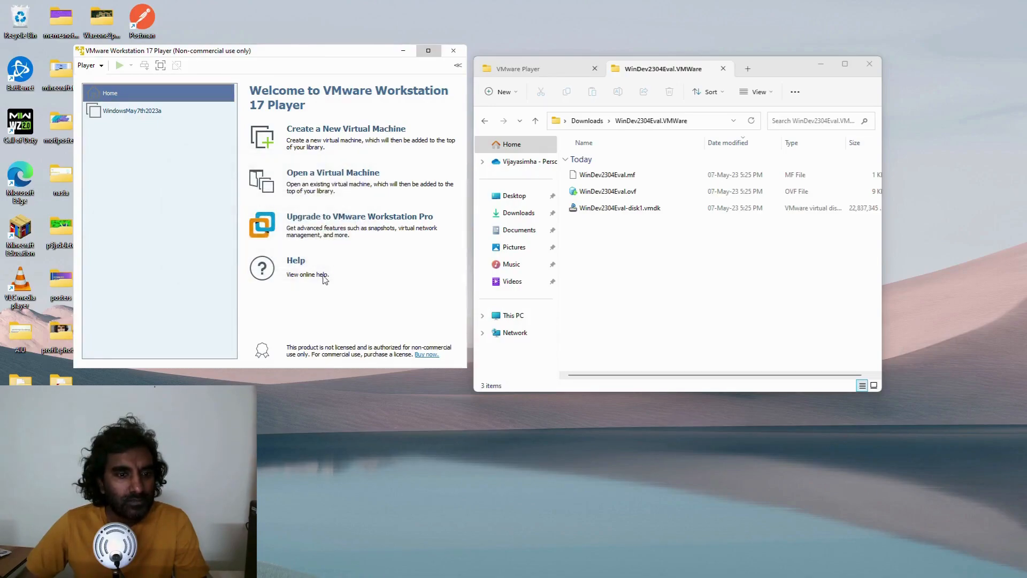
# - Retry starting WindowsMay7th2023a, acknowledging the side channel mitigations hint and leaving the Intel VT-x/EPT question open
pyautogui.click(145, 114)
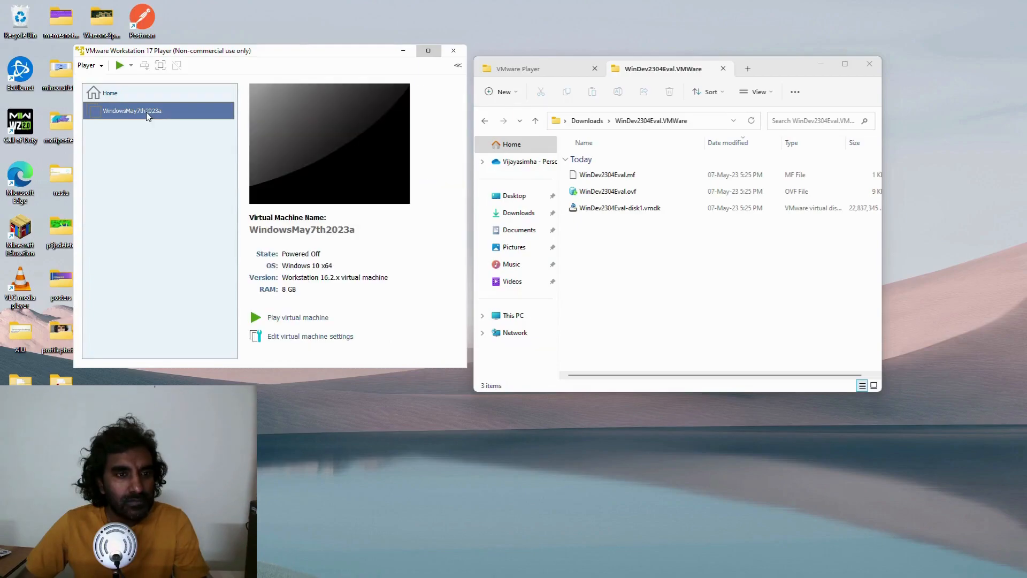
pyautogui.click(315, 320)
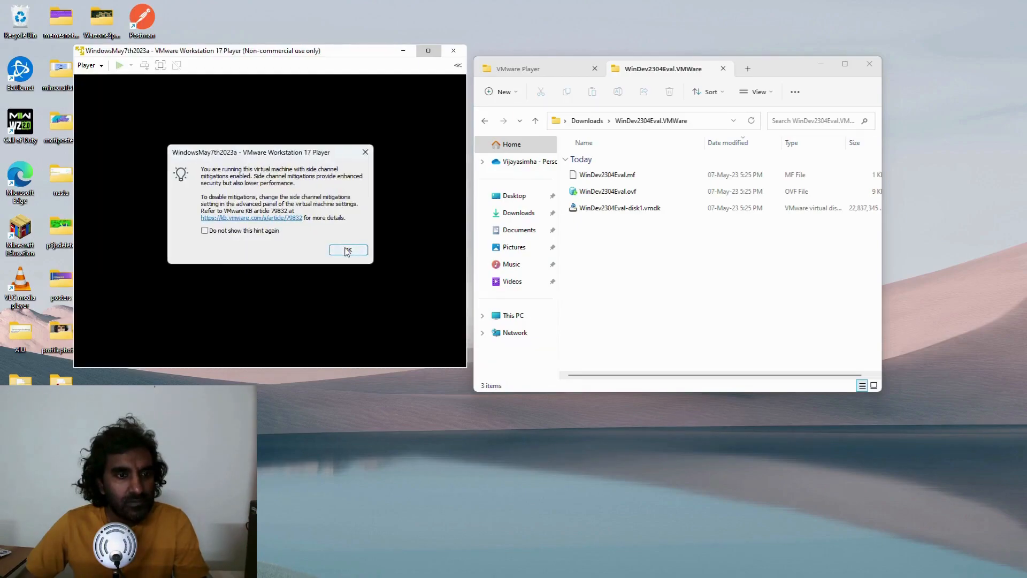
pyautogui.click(348, 250)
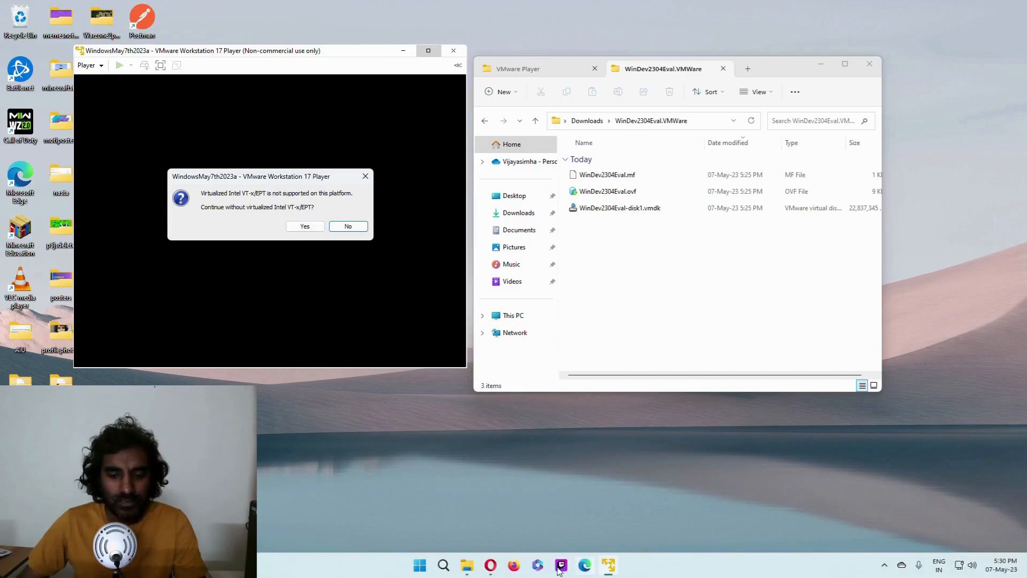
# - In Firefox, placed on one half of the screen, search Bing for "virtualized intel vt-x/ept is not supported"
pyautogui.click(514, 565)
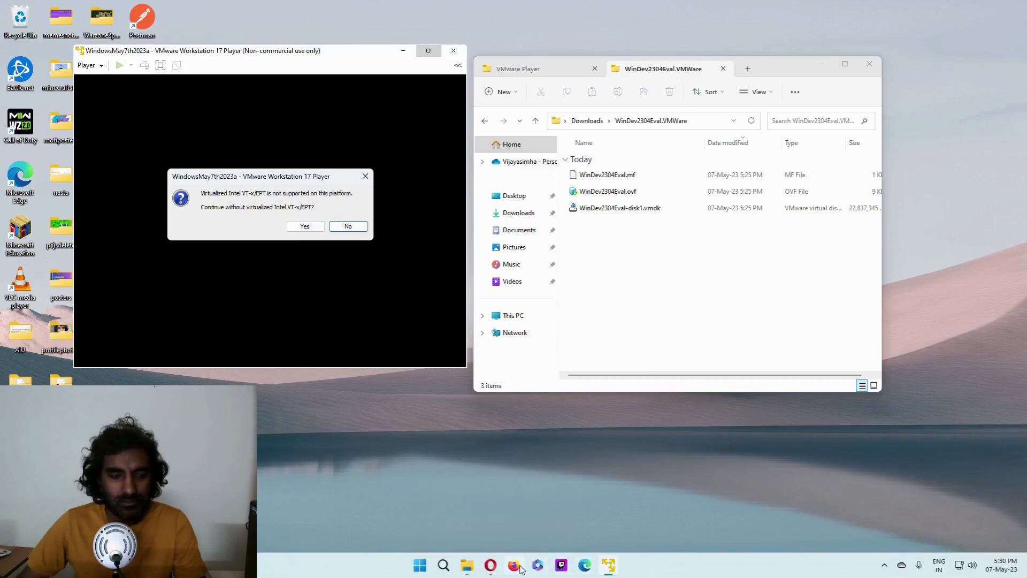
pyautogui.press('super+Right')
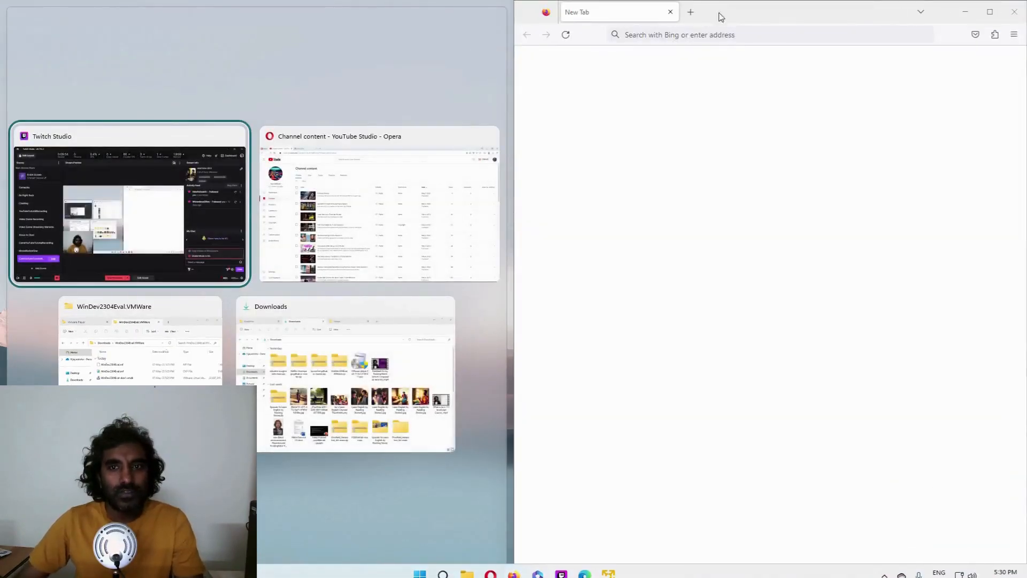
pyautogui.click(699, 29)
pyautogui.write('virt')
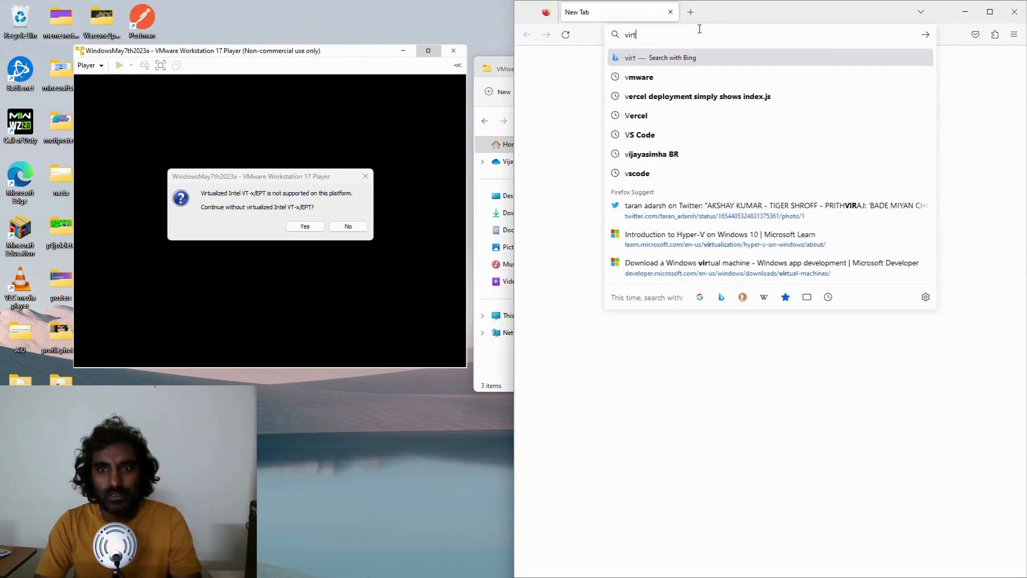
pyautogui.write('ualizedi')
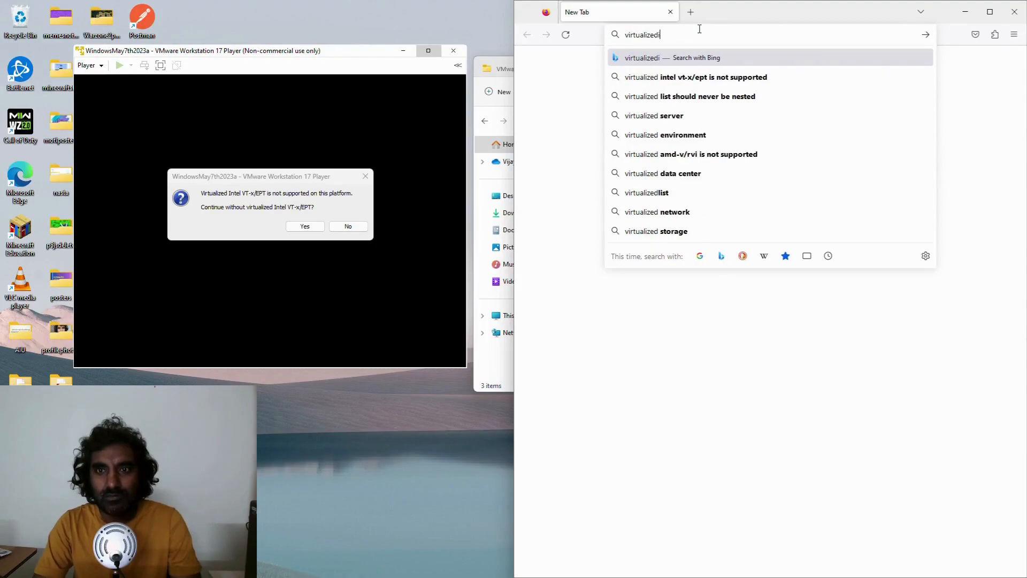
pyautogui.press('BackSpace')
pyautogui.write('intel')
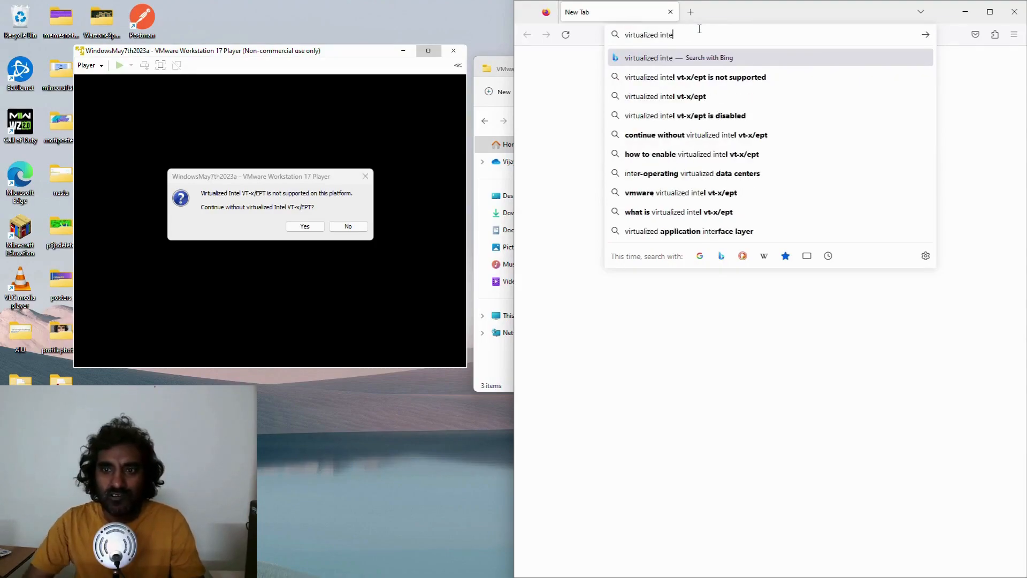
pyautogui.press('Down')
pyautogui.press('Return')
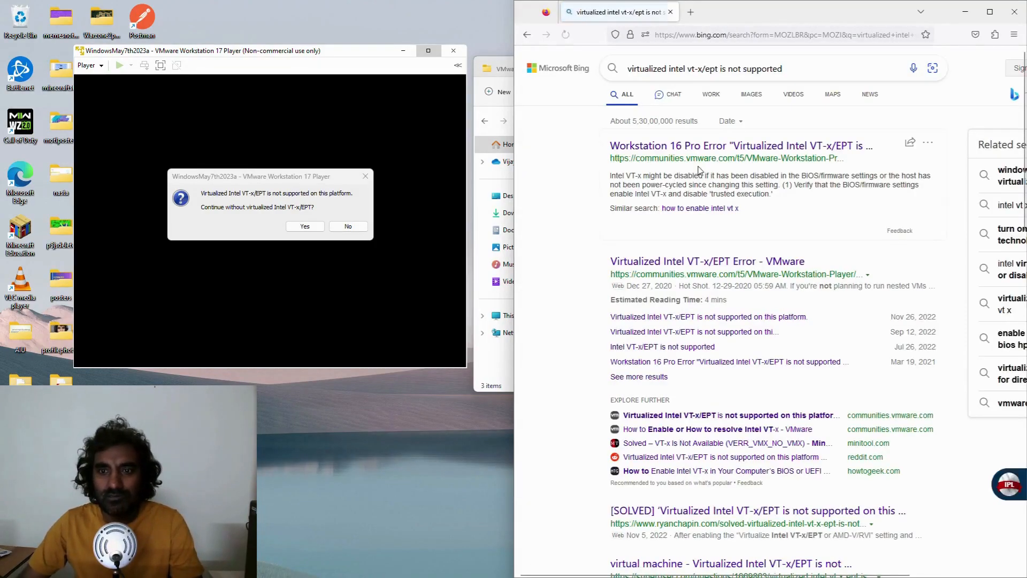
# - Open the "Virtualized Intel VT-x/EPT Error - VMware" result in a new tab and read the thread's accepted solution
pyautogui.rightClick(712, 265)
pyautogui.click(743, 270)
pyautogui.click(731, 16)
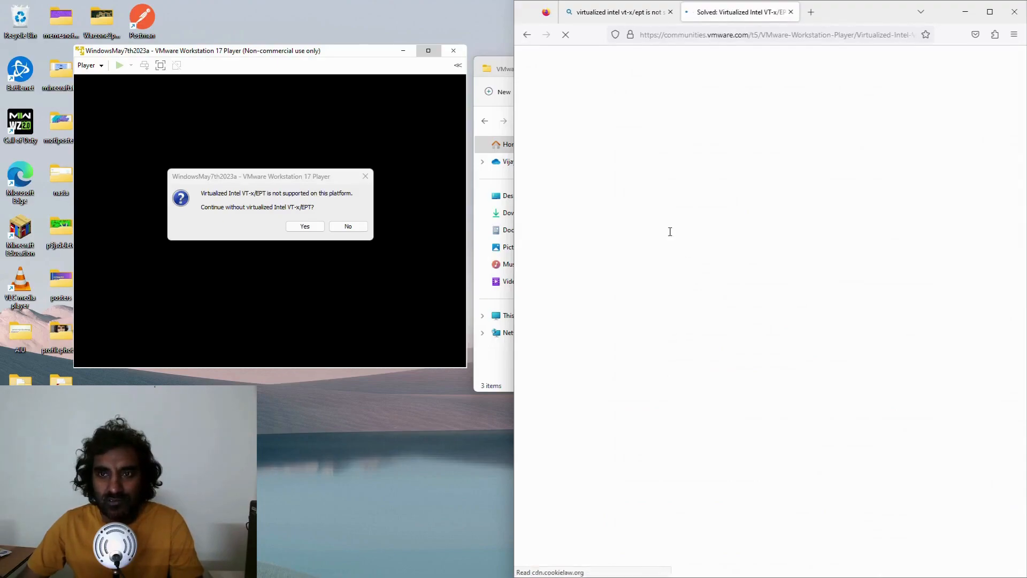
pyautogui.scroll(-3, 677, 243)
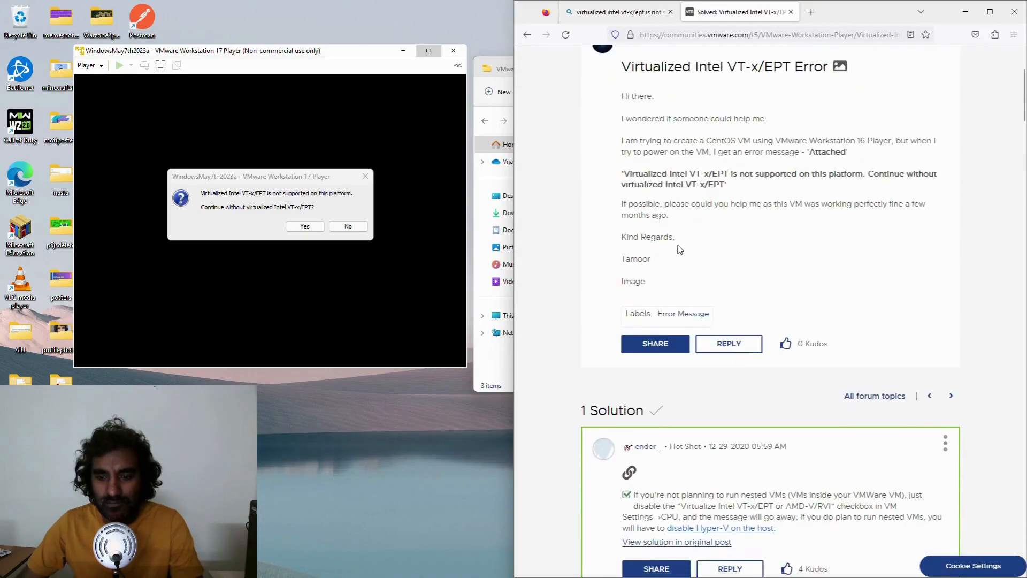
pyautogui.scroll(-2, 679, 249)
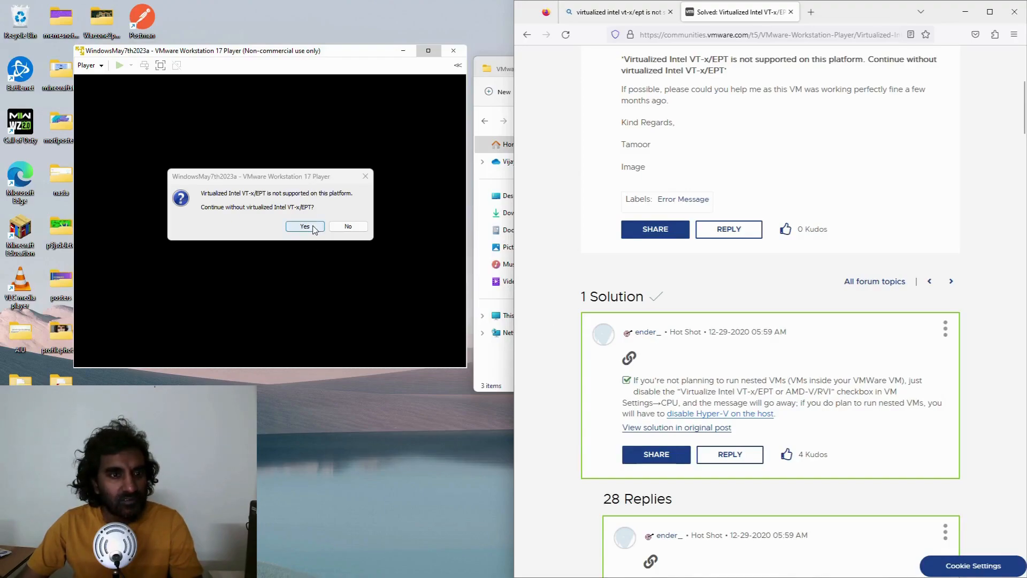
# - Close out the pending start attempt in VMware and disable "Virtualize Intel VT-x/EPT or AMD-V/RVI" in WindowsMay7th2023a's processor settings
pyautogui.click(314, 229)
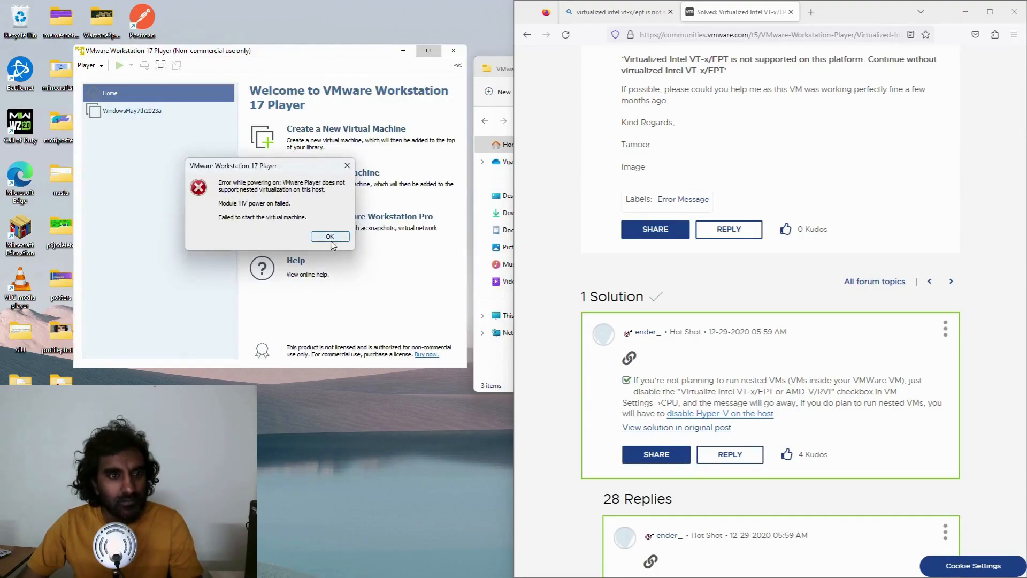
pyautogui.click(330, 237)
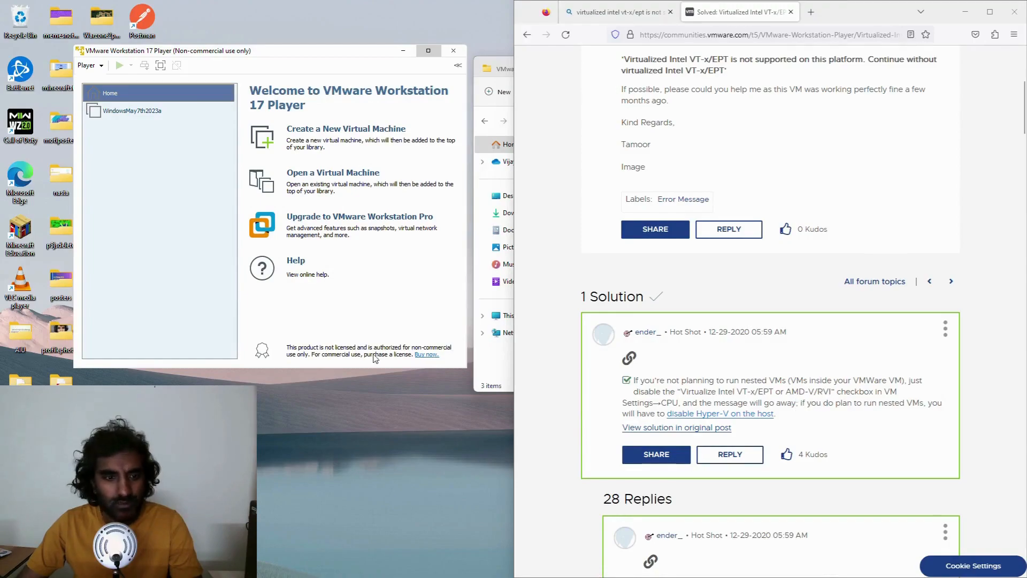
pyautogui.click(158, 113)
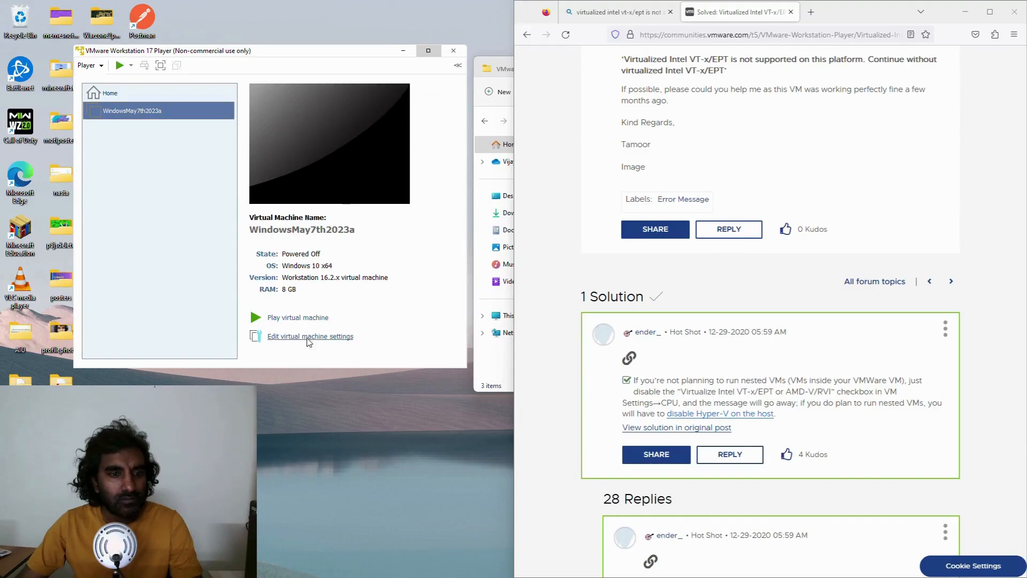
pyautogui.click(304, 339)
pyautogui.click(119, 73)
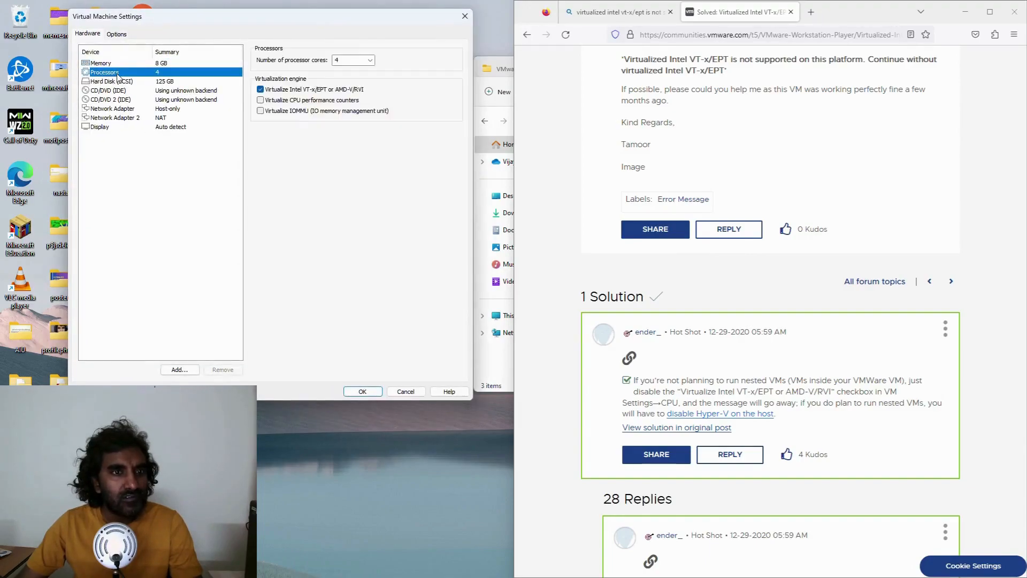
pyautogui.click(261, 89)
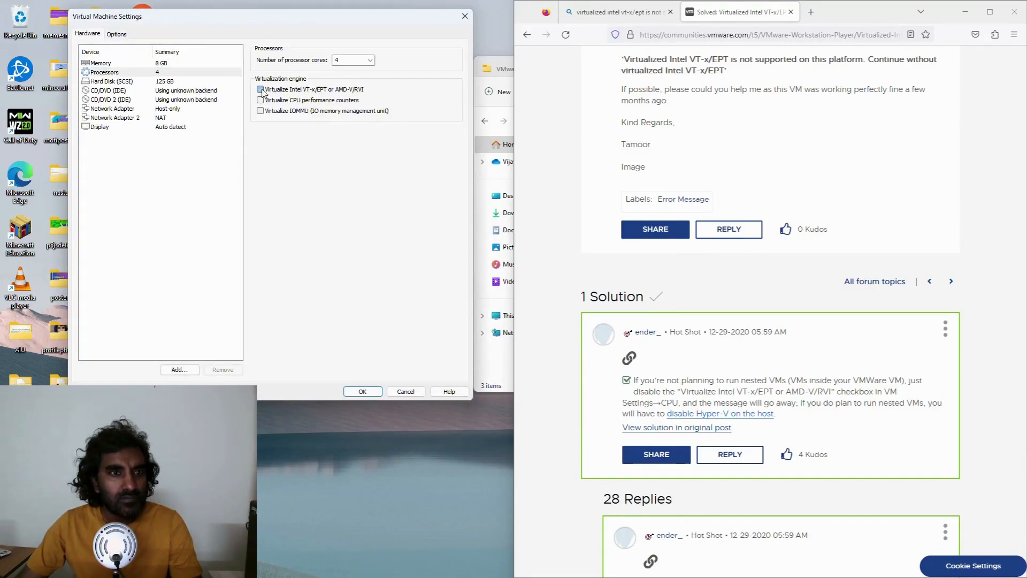
pyautogui.click(362, 391)
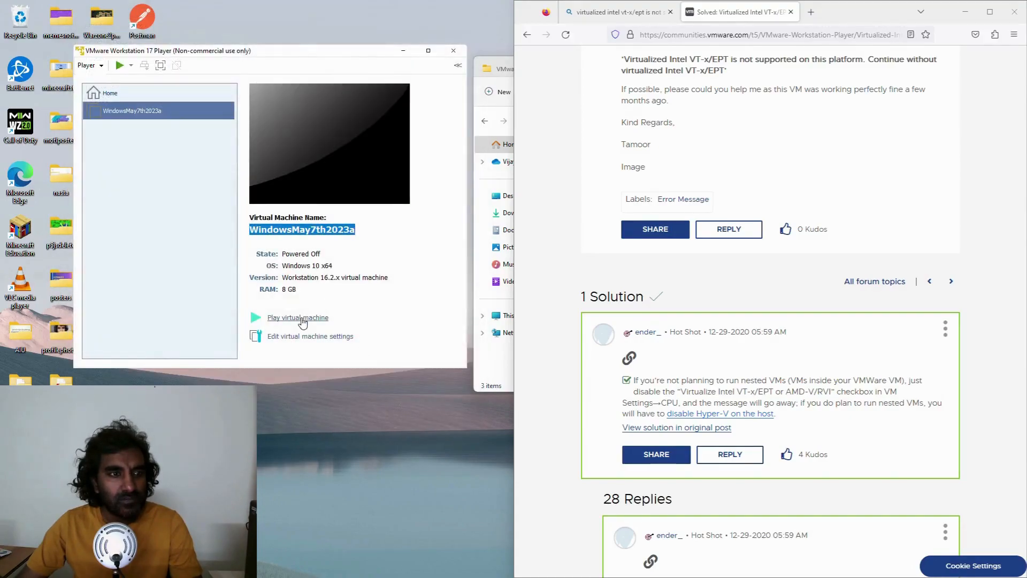
# - Start the WindowsMay7th2023a virtual machine, acknowledge the side channel mitigations hint, and shift its window partly off the browser
pyautogui.click(300, 317)
pyautogui.click(342, 251)
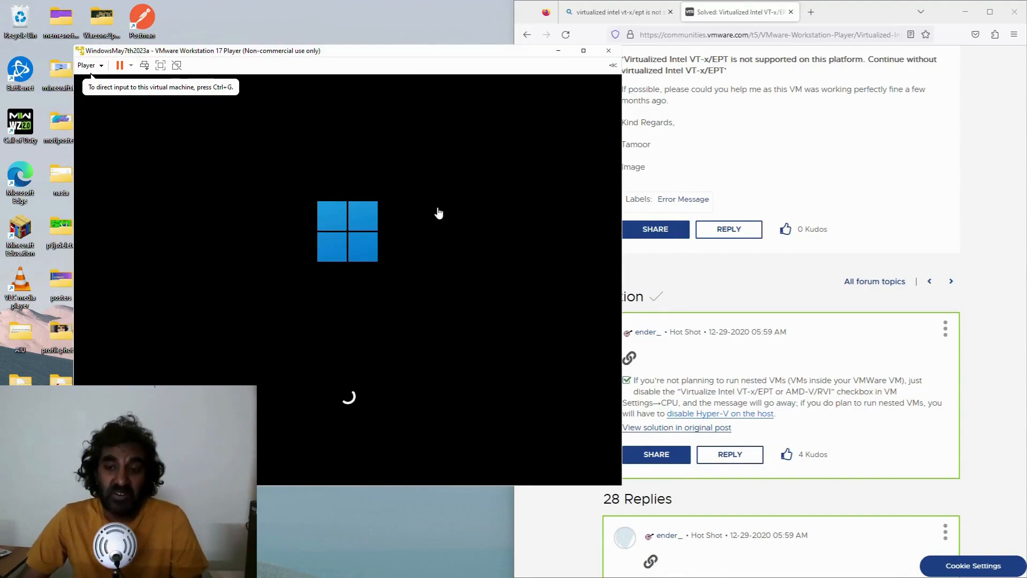
pyautogui.click(746, 13)
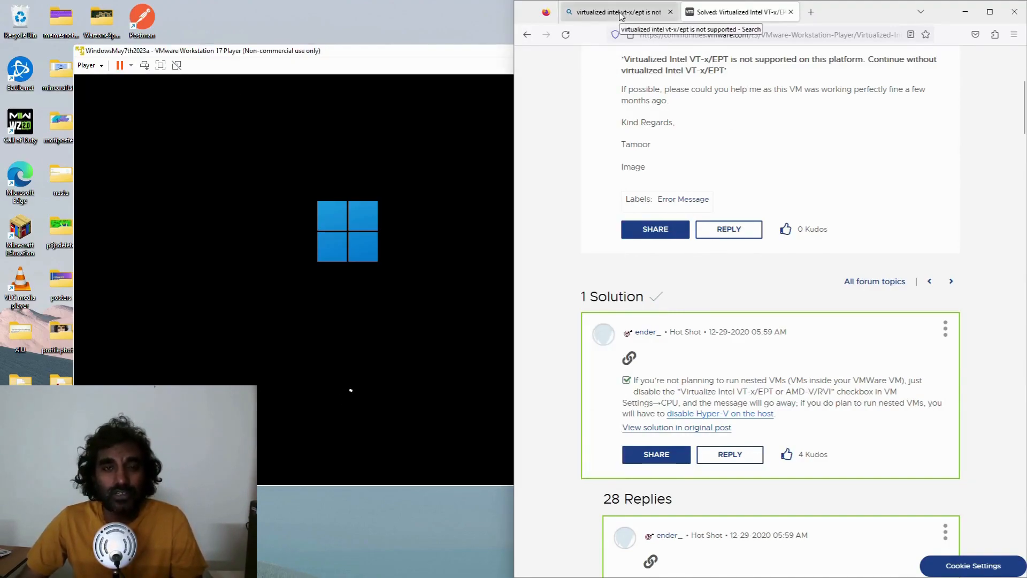
pyautogui.moveTo(456, 60); pyautogui.dragTo(420, 32)
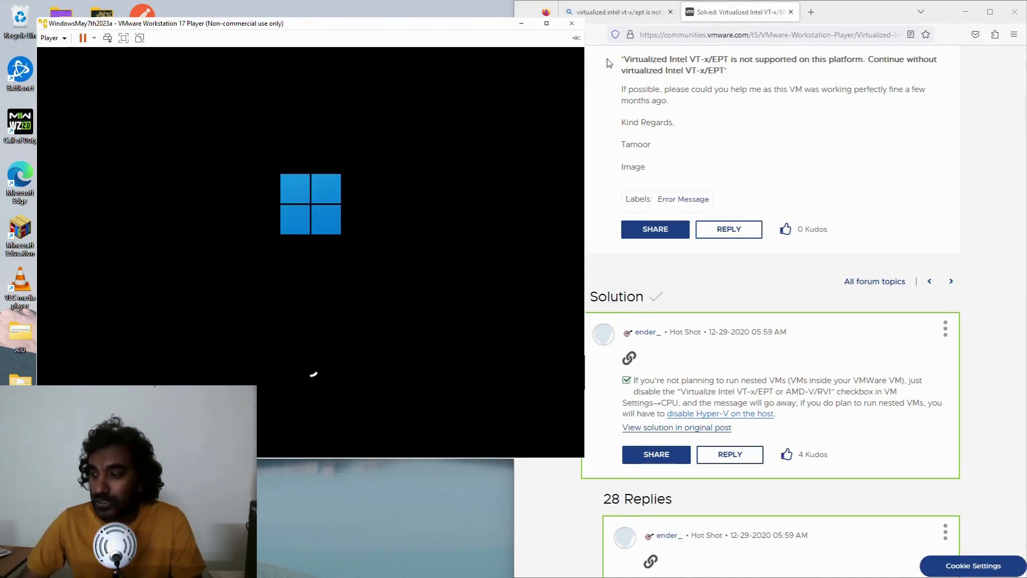
# - Review the Bing query for the VT-x/EPT error and the accepted solution in the VMware community thread
pyautogui.click(642, 13)
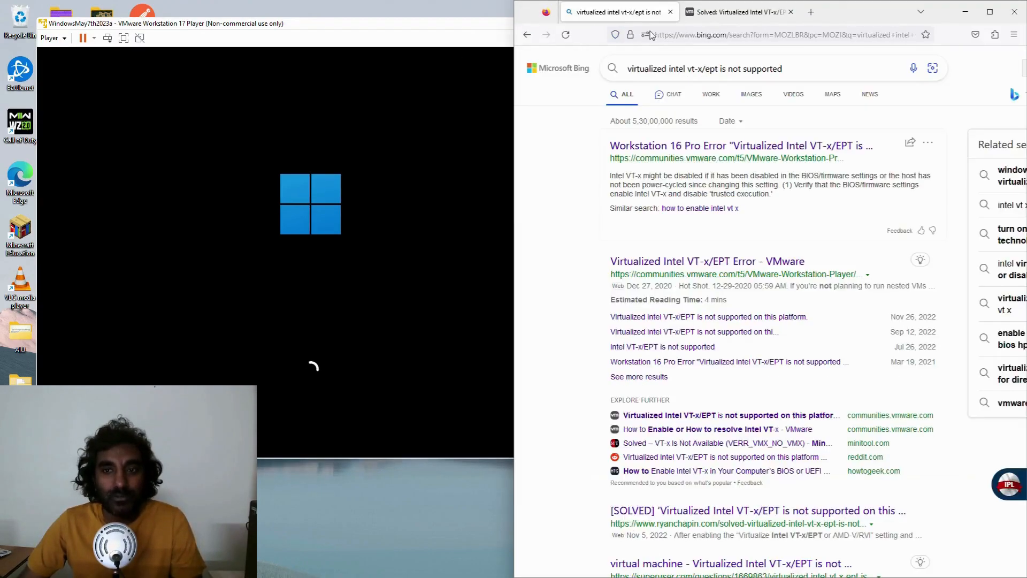
pyautogui.moveTo(782, 68); pyautogui.dragTo(611, 70)
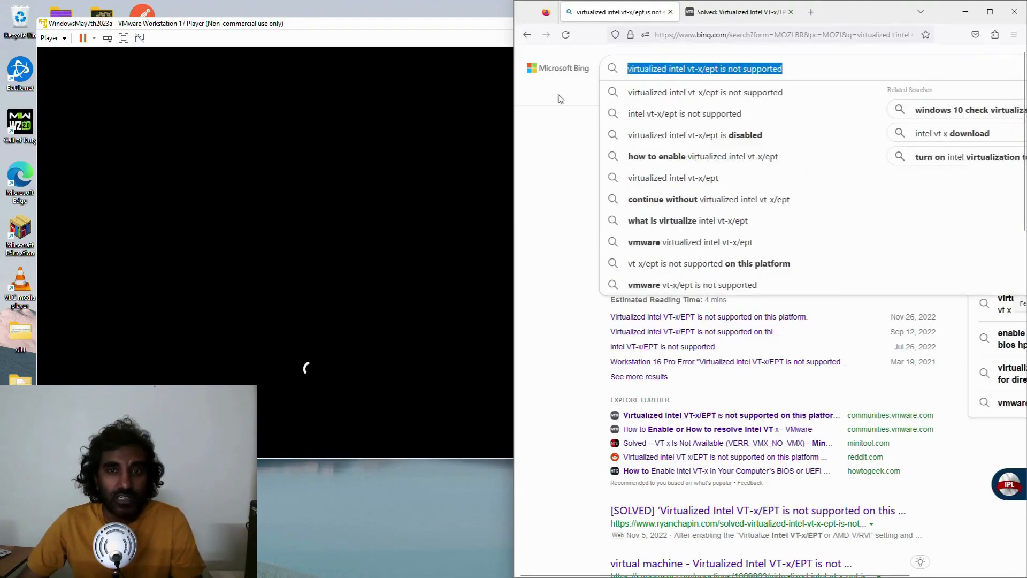
pyautogui.click(570, 173)
pyautogui.click(740, 12)
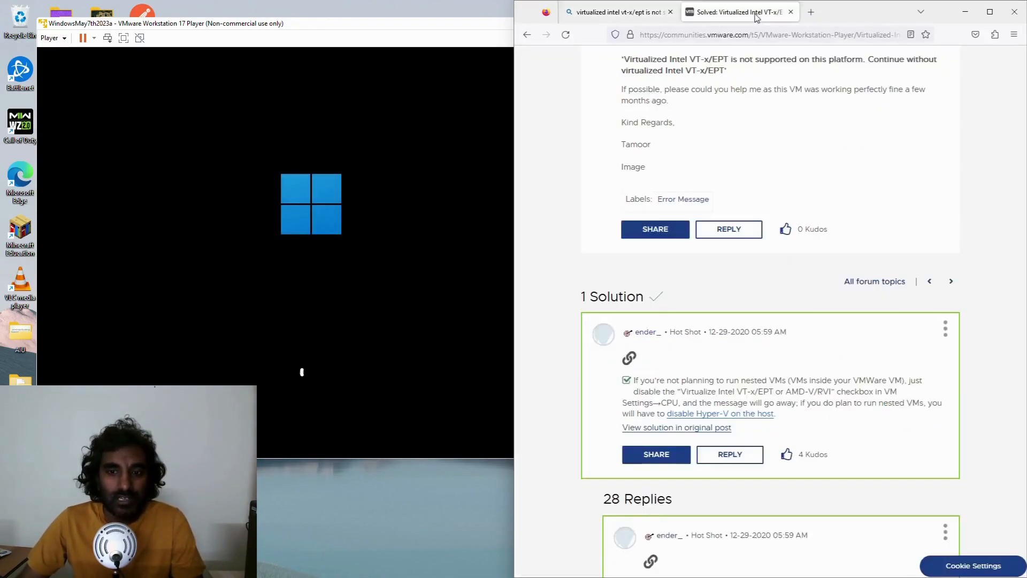
pyautogui.scroll(-3, 765, 278)
pyautogui.scroll(-1, 771, 268)
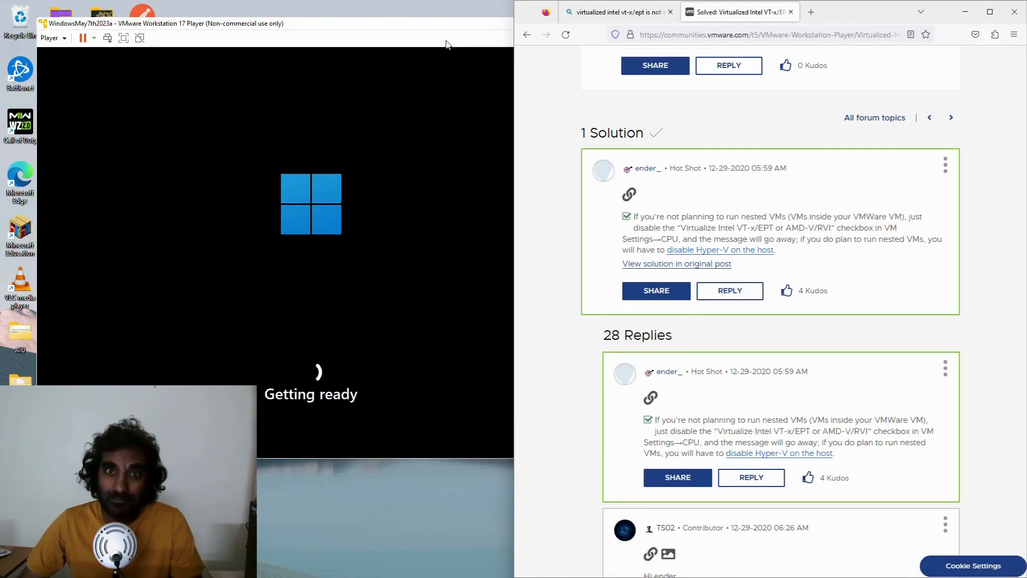
# - Reposition and maximize the WindowsMay7th2023a virtual machine window while Windows boots
pyautogui.moveTo(367, 22); pyautogui.dragTo(432, 23)
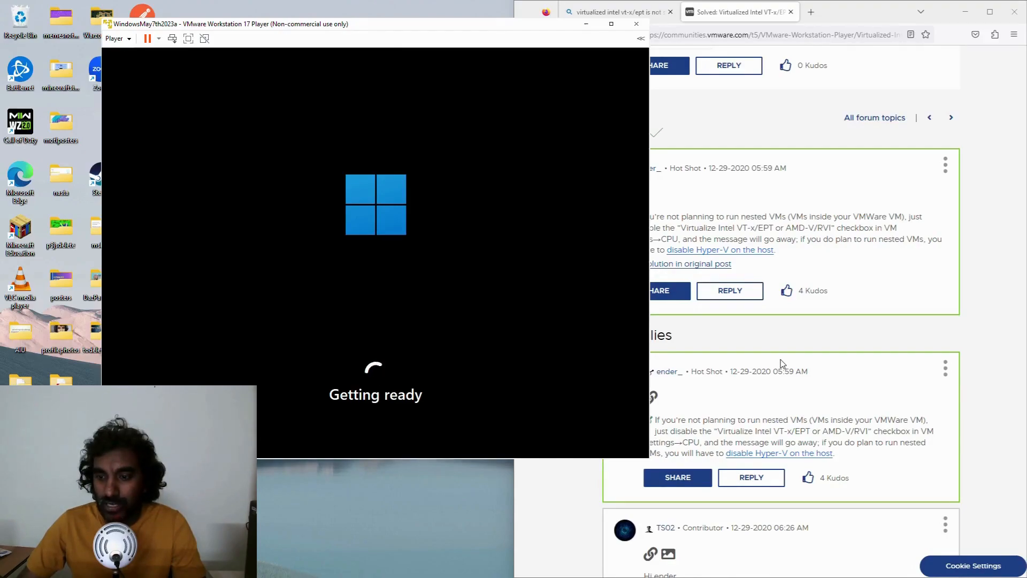
pyautogui.press('super')
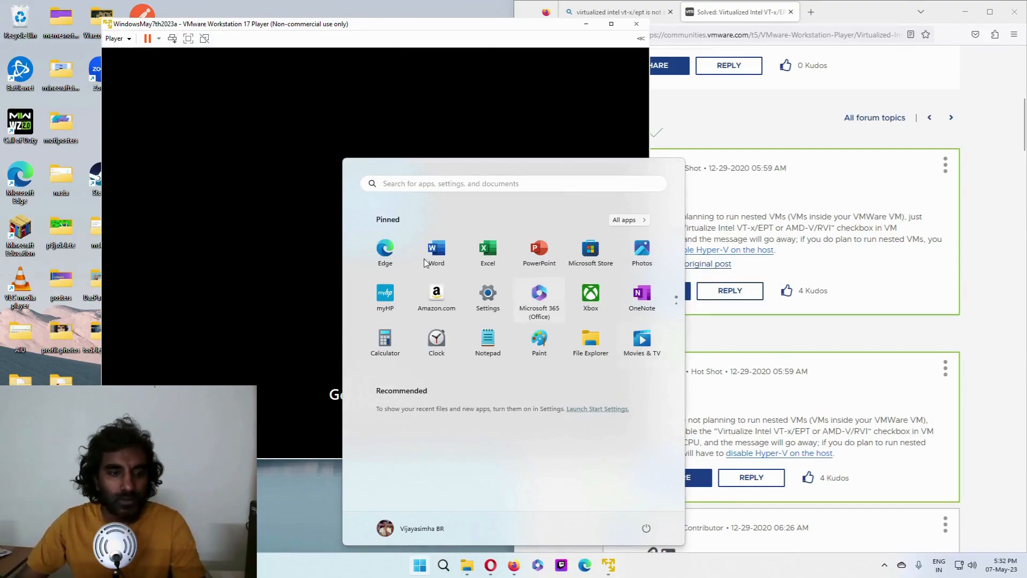
pyautogui.click(307, 251)
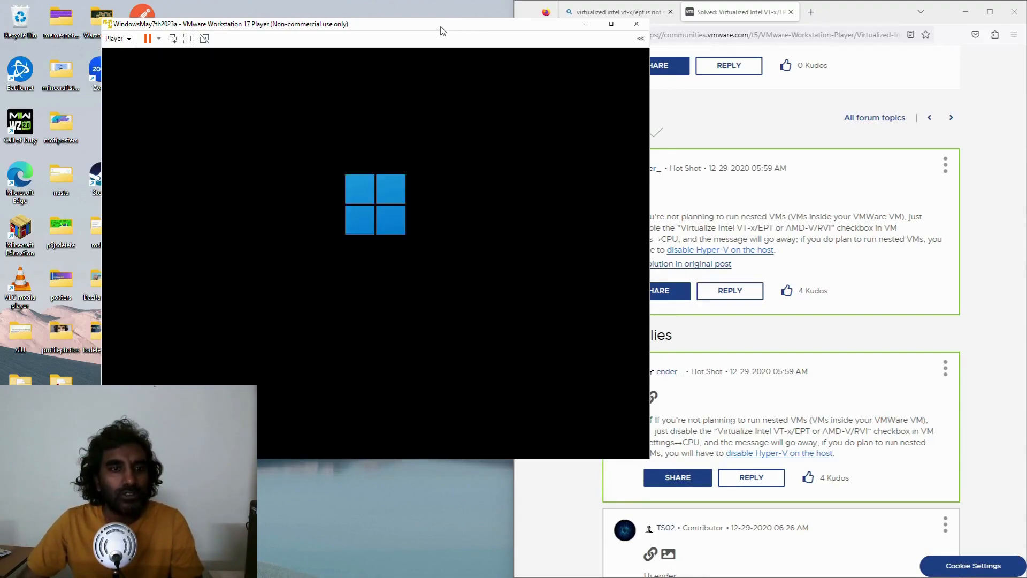
pyautogui.moveTo(441, 30)
pyautogui.mouseDown()
pyautogui.moveTo(351, 23)
pyautogui.moveTo(430, 22)
pyautogui.mouseUp()
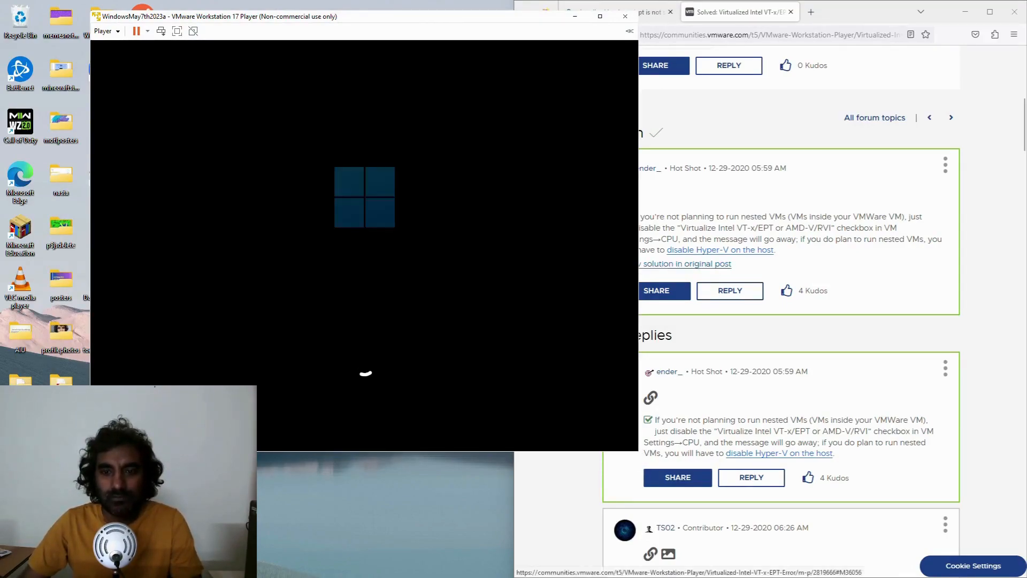
pyautogui.click(601, 17)
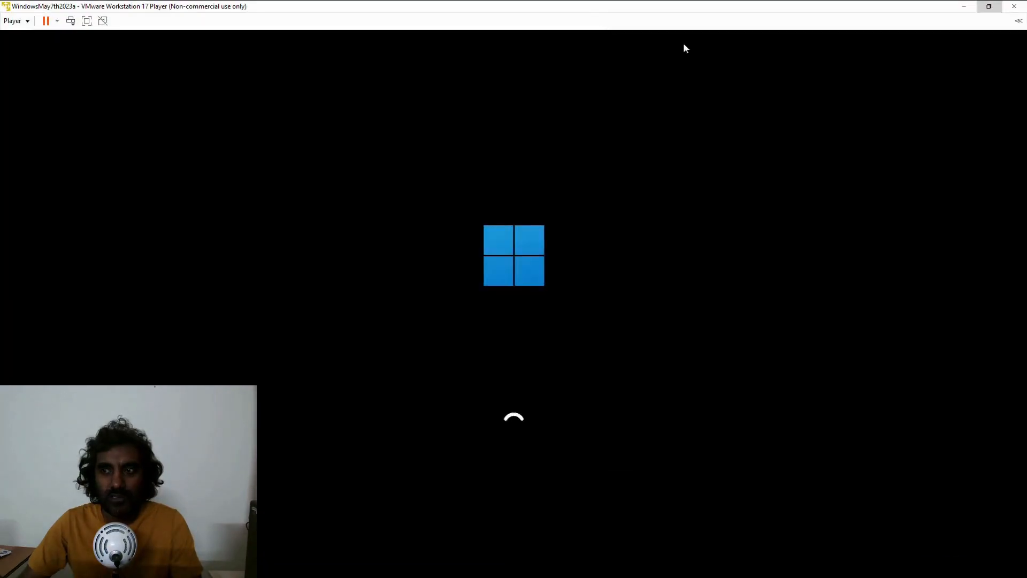
# - Show the WindowsMay7th2023a virtual machine full screen and open Microsoft Edge inside the guest Windows
pyautogui.click(87, 21)
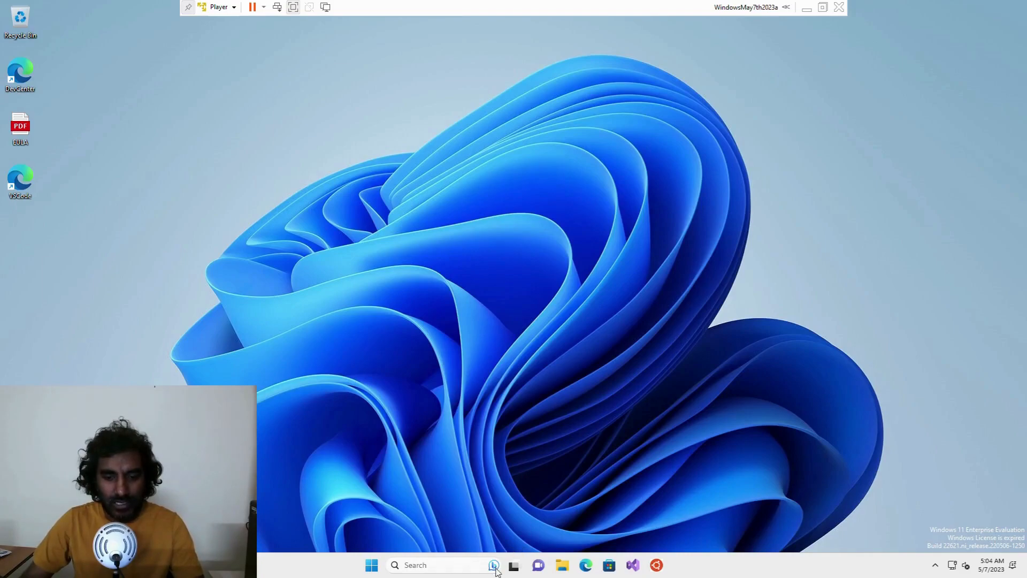
pyautogui.click(425, 564)
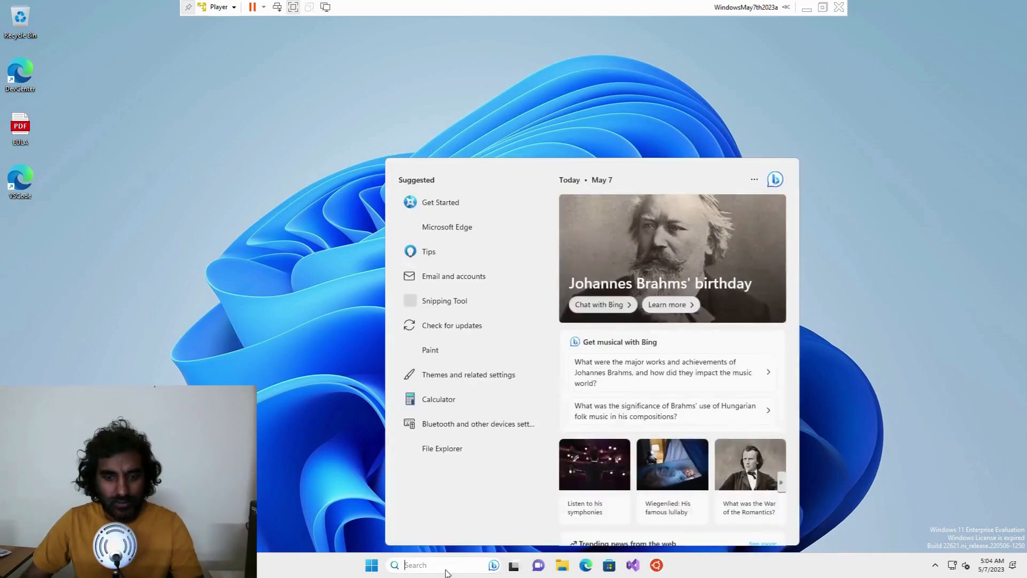
pyautogui.click(341, 470)
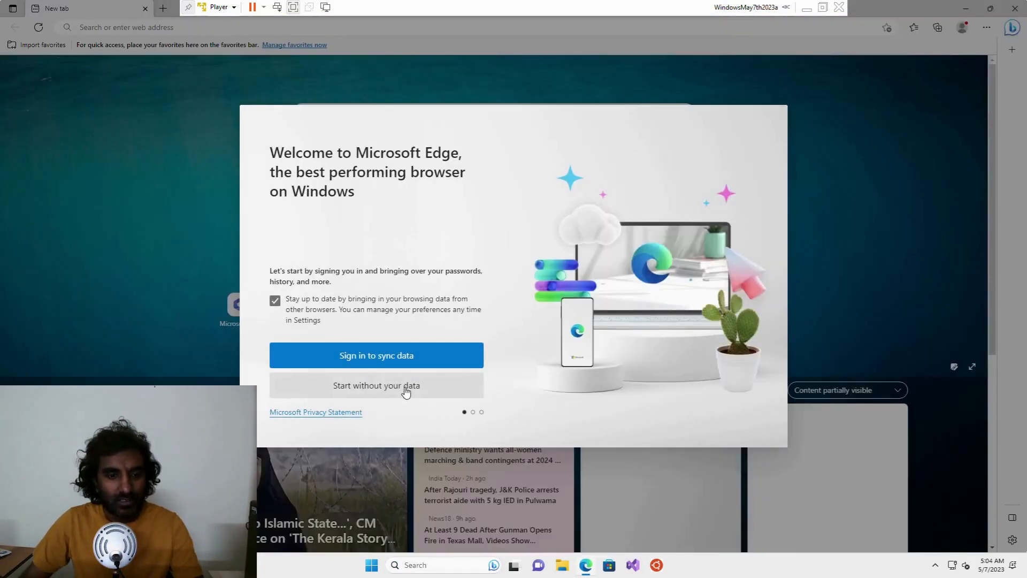
# - Complete Edge's first-run setup without signing in or importing Google data, and close the theme customization tab
pyautogui.click(406, 389)
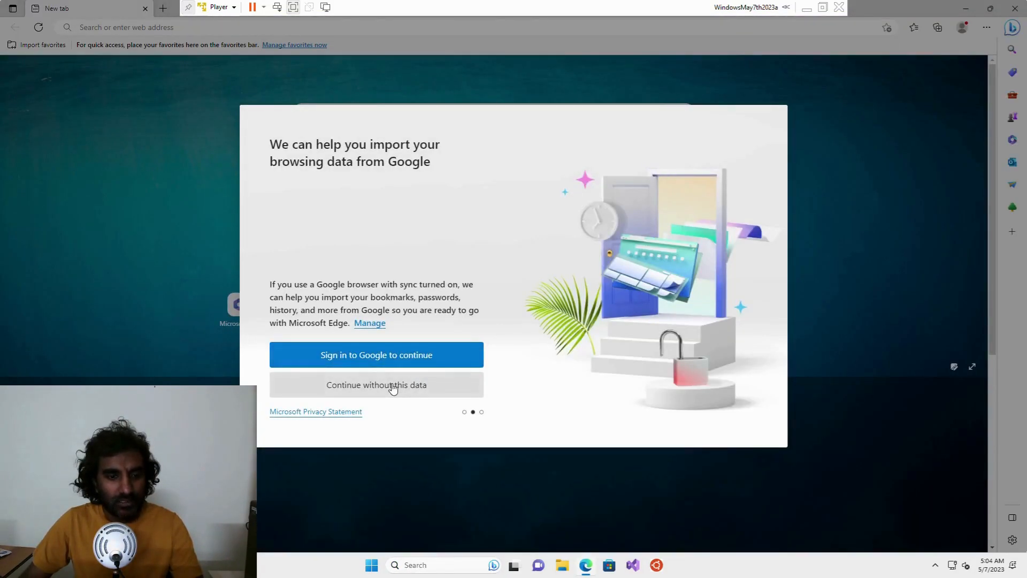
pyautogui.click(394, 386)
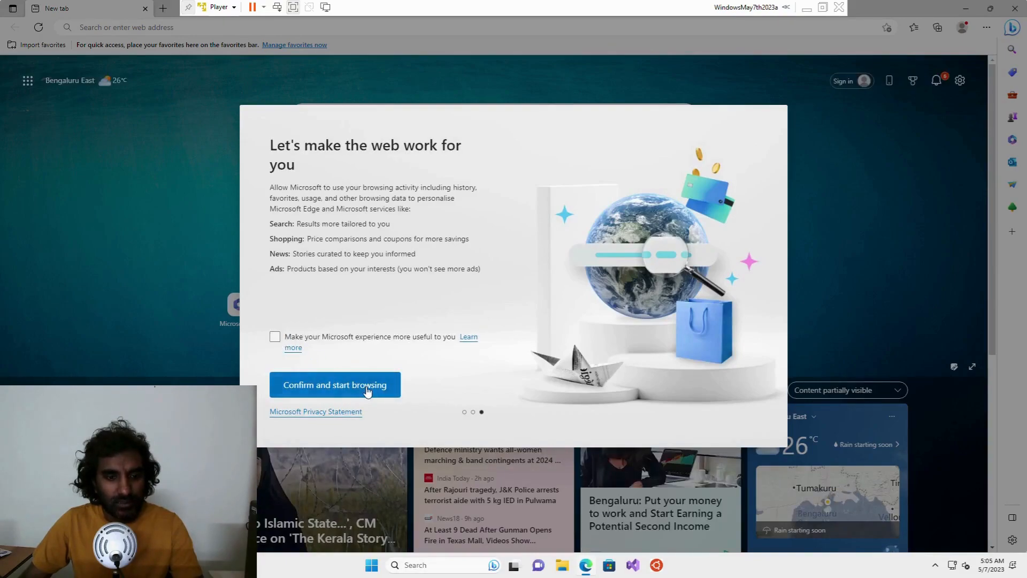
pyautogui.click(335, 385)
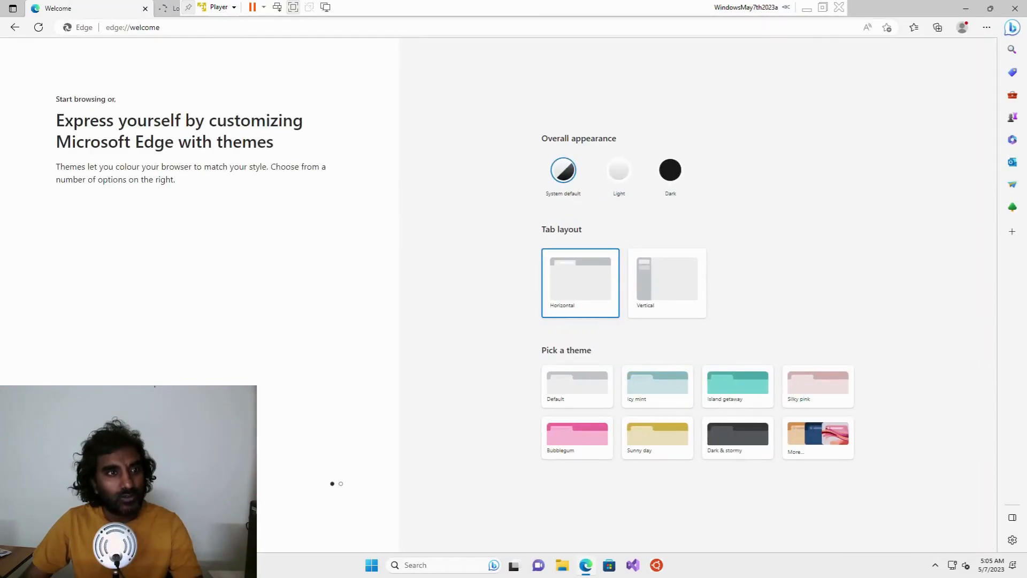
pyautogui.click(145, 9)
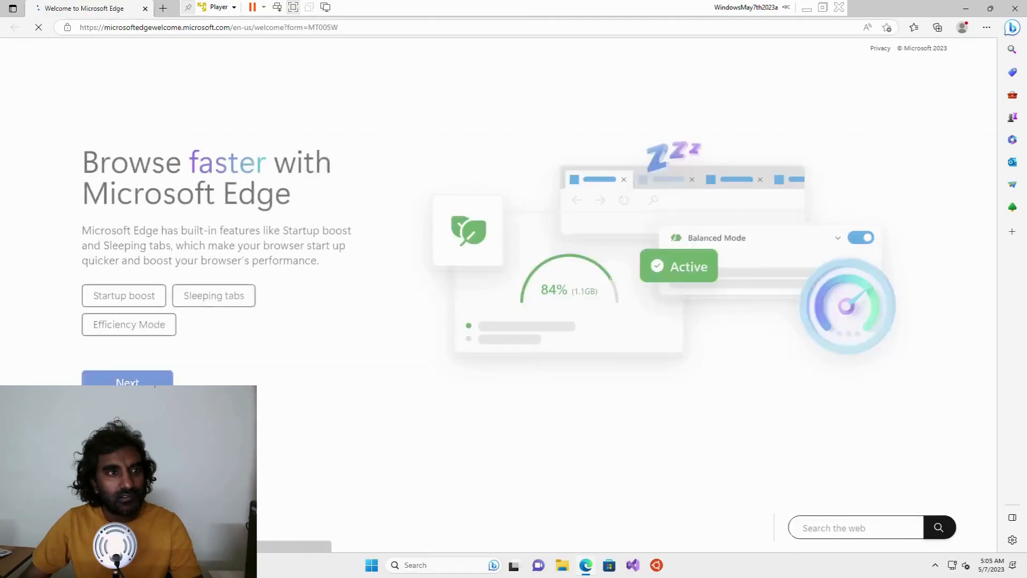
# - Search the web for "hello" in the guest's Edge browser to test the internet connection
pyautogui.click(160, 27)
pyautogui.write('hello')
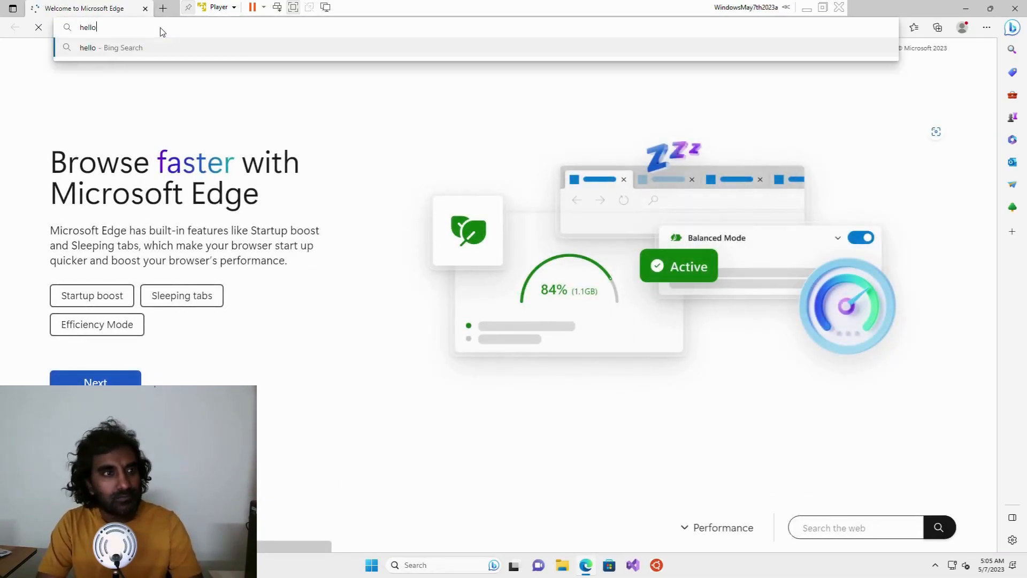
pyautogui.press('Return')
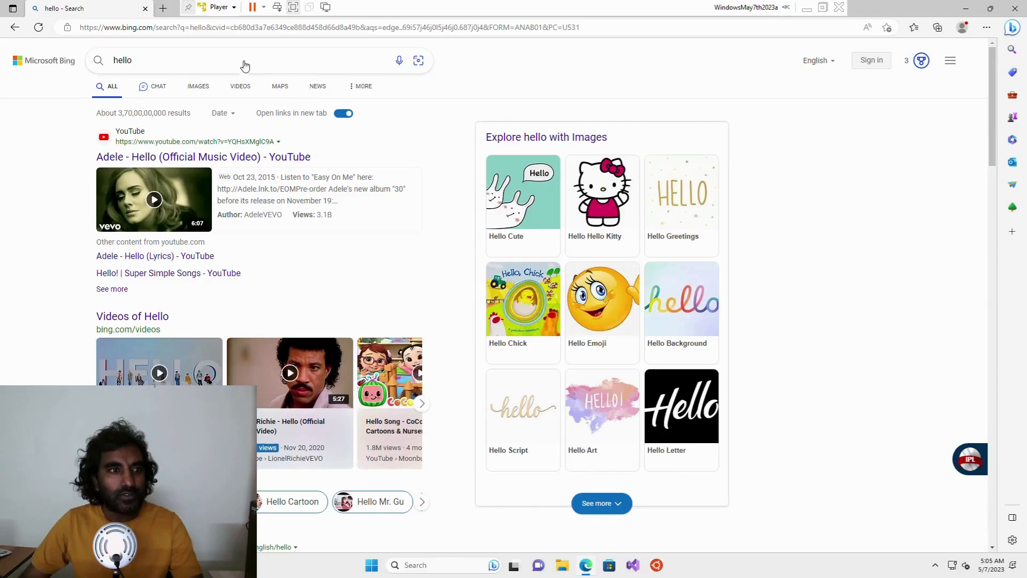
# - Search Bing for "firefox" and open the "Get Firefox for desktop — Mozilla (US)" result in a new tab
pyautogui.doubleClick(123, 61)
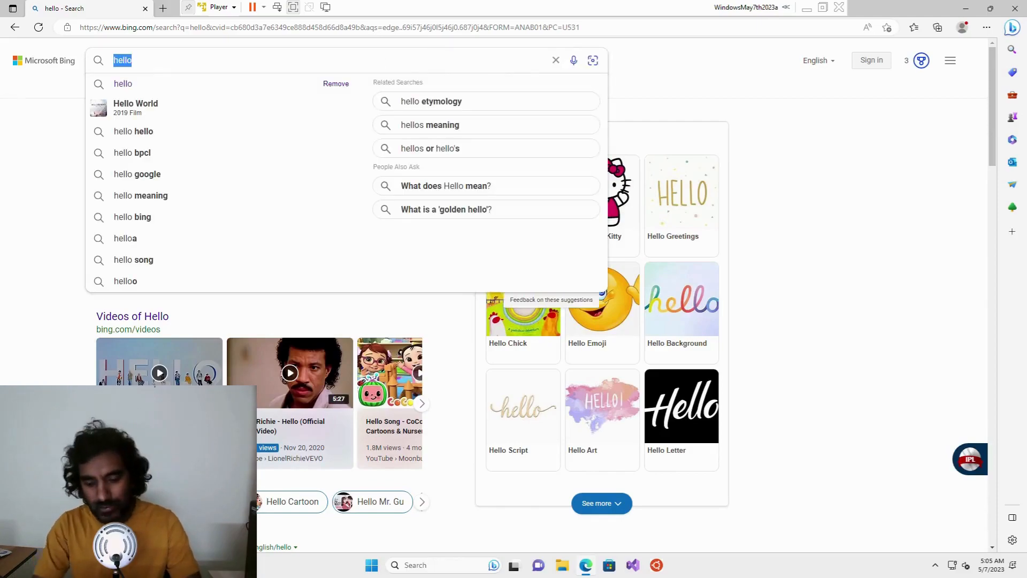
pyautogui.write('firefox')
pyautogui.press('Return')
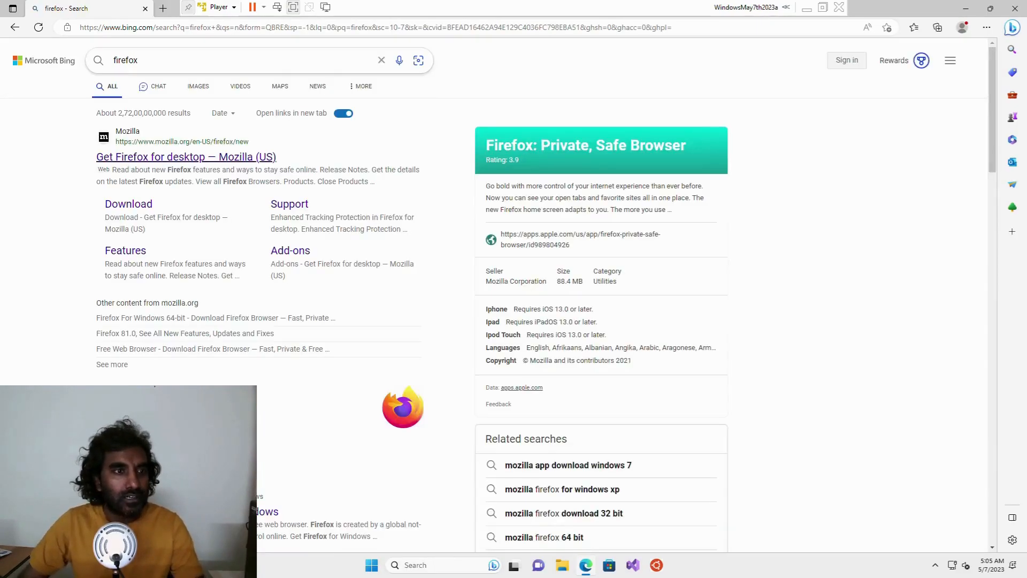
pyautogui.rightClick(248, 161)
pyautogui.click(294, 170)
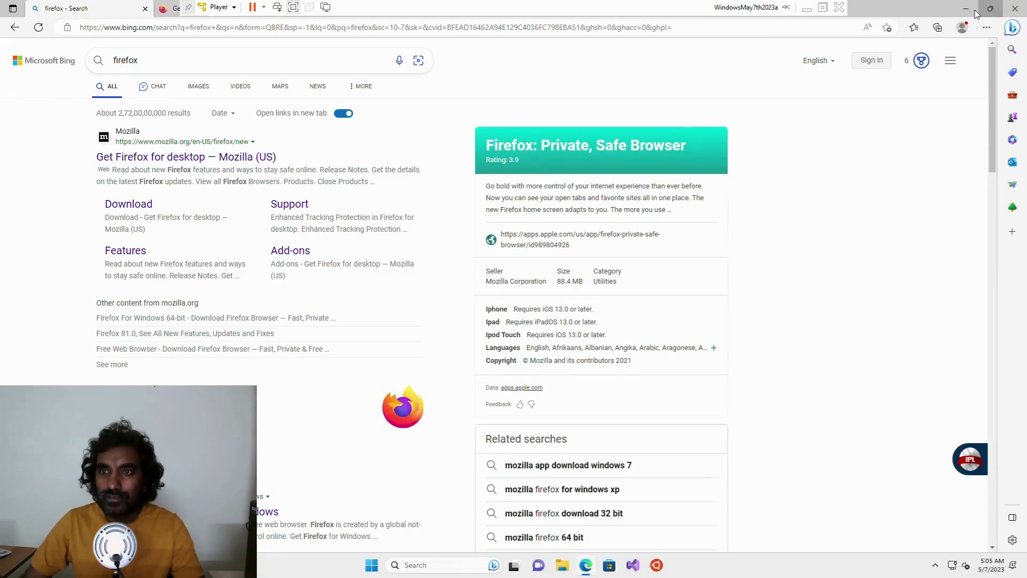
# - Restore the Edge window from its maximized state and adjust it so the desktop edges show around it
pyautogui.click(990, 8)
pyautogui.moveTo(506, 134); pyautogui.dragTo(1026, 107)
pyautogui.moveTo(883, 7); pyautogui.dragTo(883, 19)
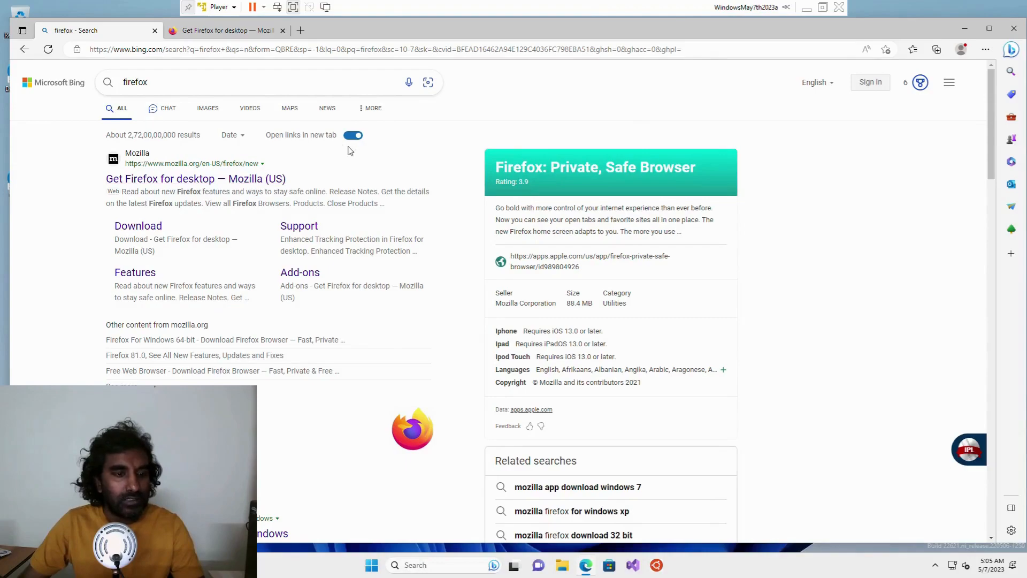
# - Open This PC in the guest's File Explorer and check the Windows (C:) drive's free space
pyautogui.click(563, 566)
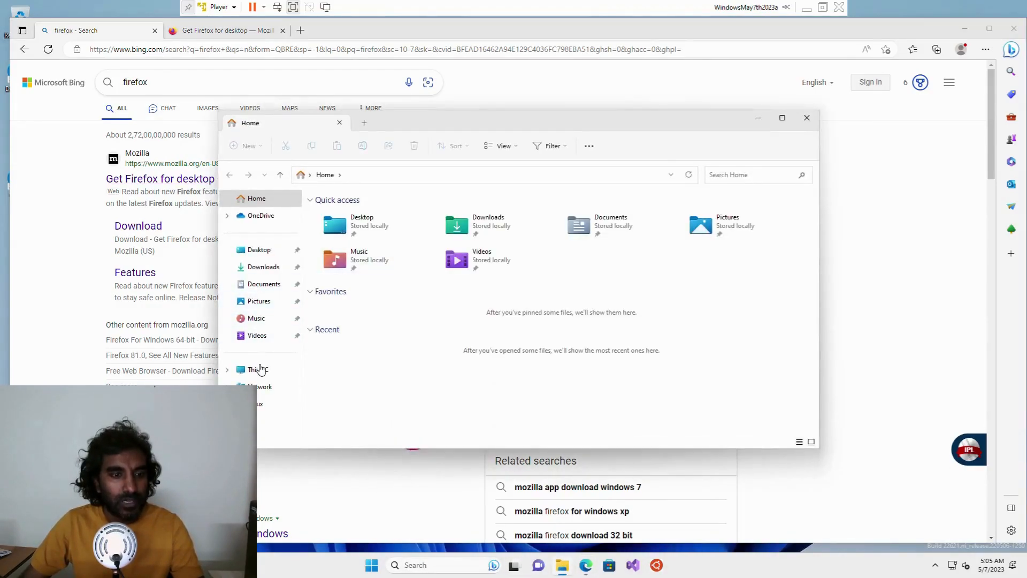
pyautogui.click(260, 369)
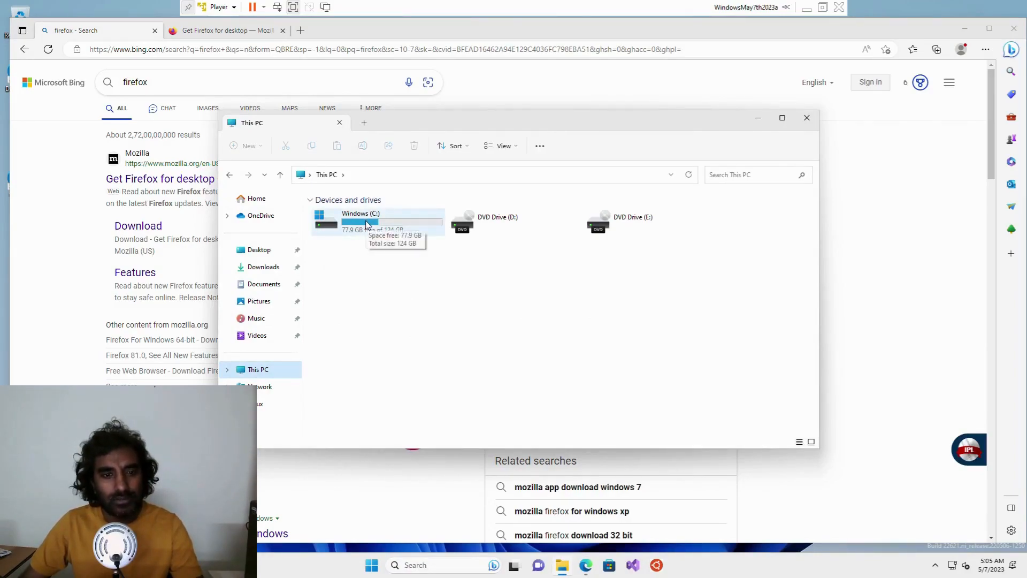
pyautogui.press('super')
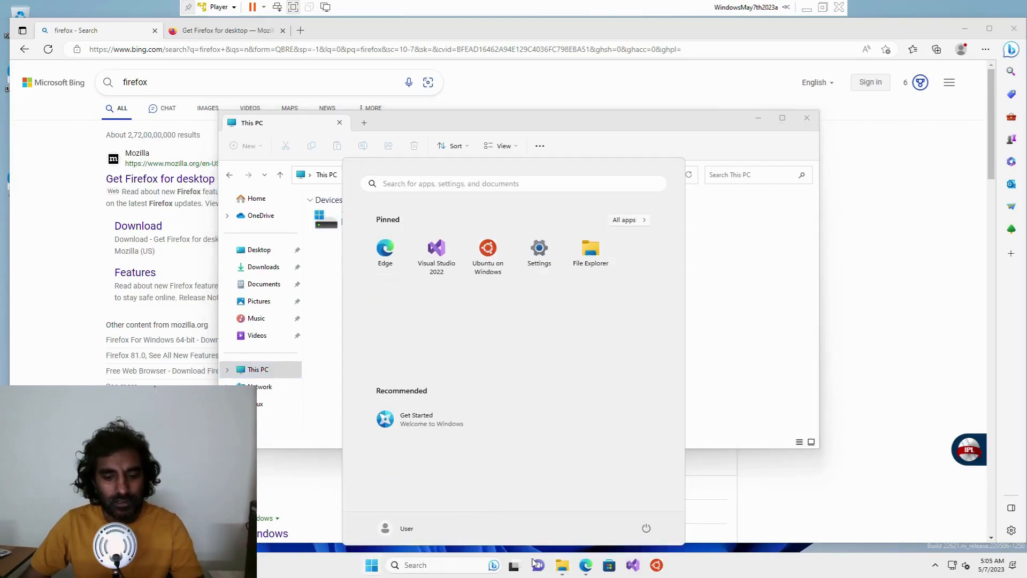
pyautogui.click(566, 571)
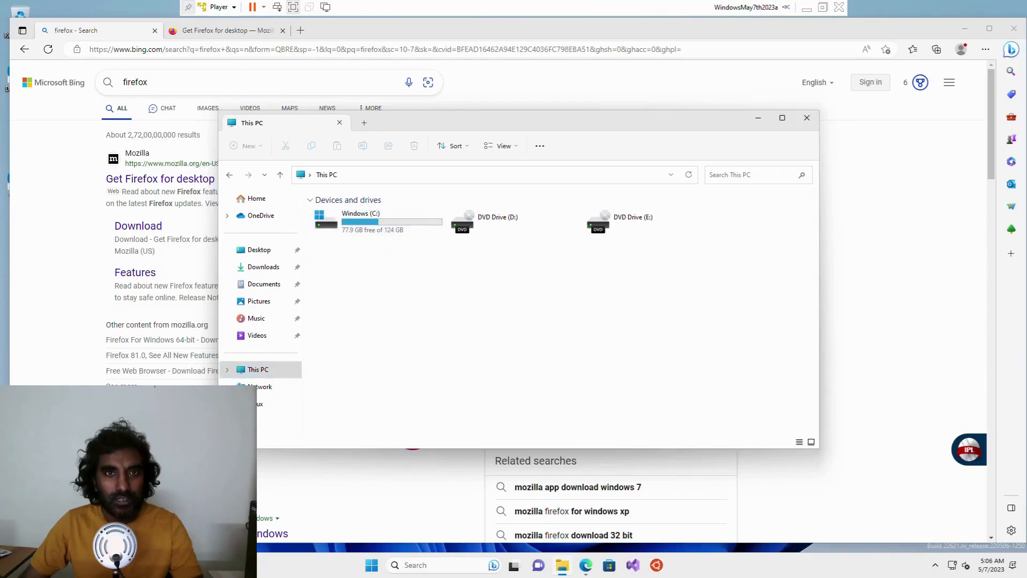
# - Minimize the virtual machine, check the host's drives in a new This PC tab, and return to the guest for comparison
pyautogui.click(807, 9)
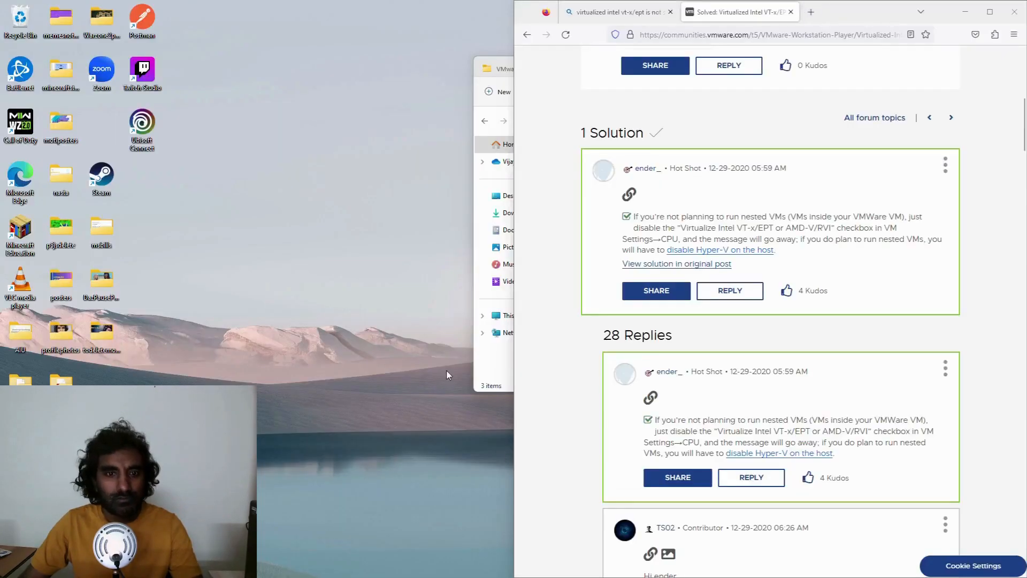
pyautogui.moveTo(472, 566)
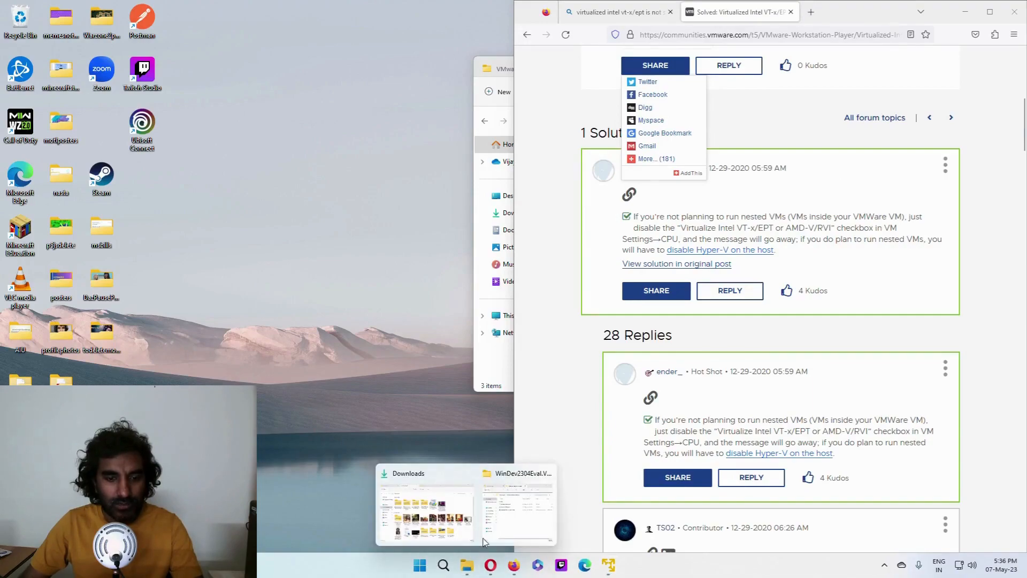
pyautogui.click(515, 511)
pyautogui.rightClick(532, 317)
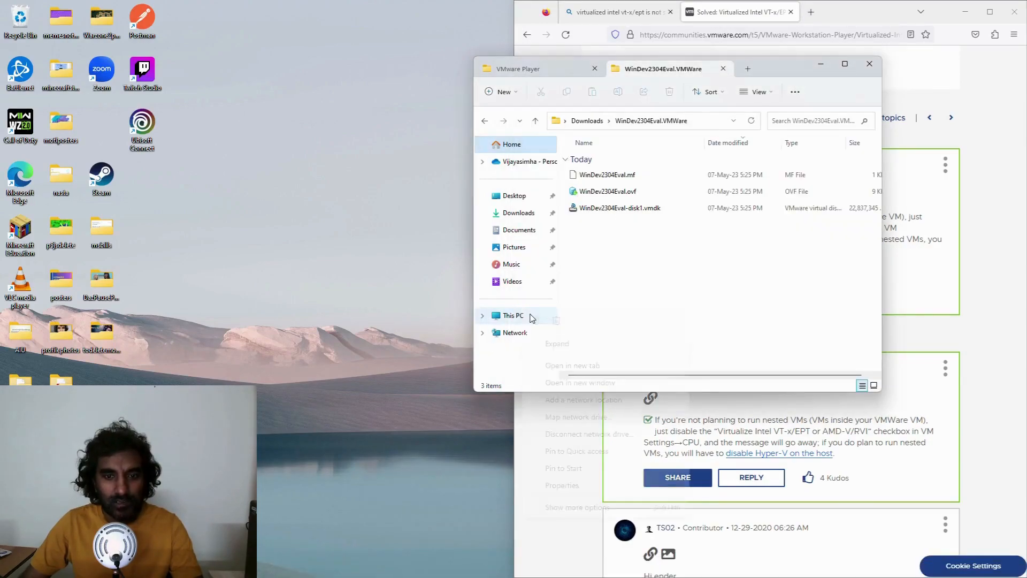
pyautogui.click(585, 365)
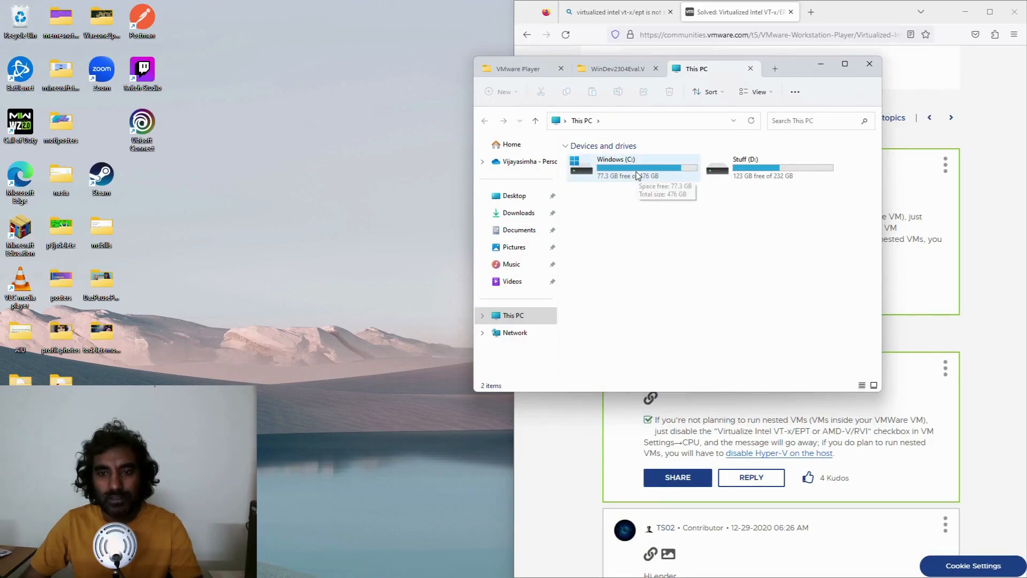
pyautogui.moveTo(581, 572)
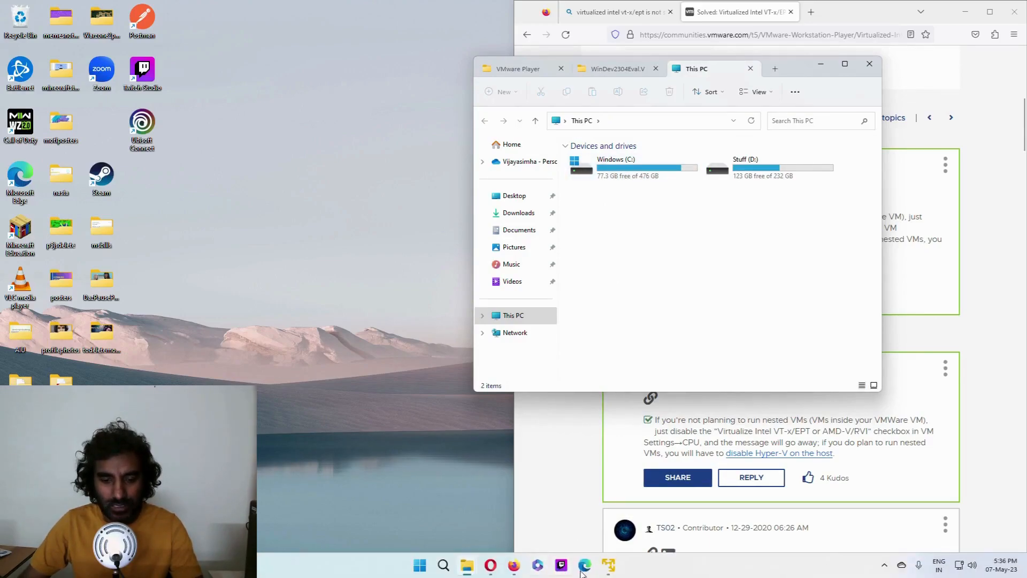
pyautogui.click(610, 565)
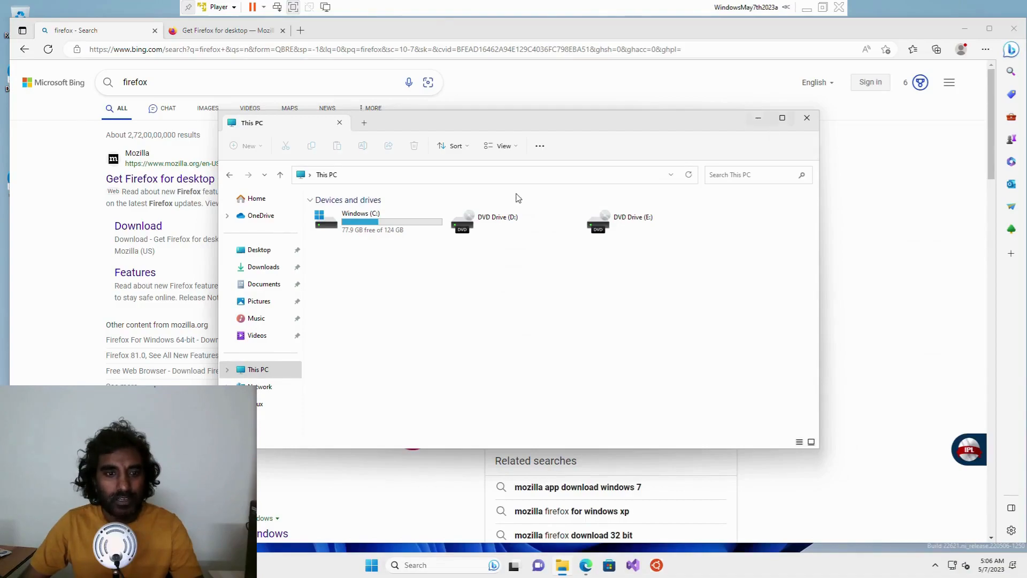
# - Minimize the guest's File Explorer, download Firefox from the Mozilla page, and run Firefox Installer.exe with permission to make changes
pyautogui.click(757, 123)
pyautogui.click(224, 30)
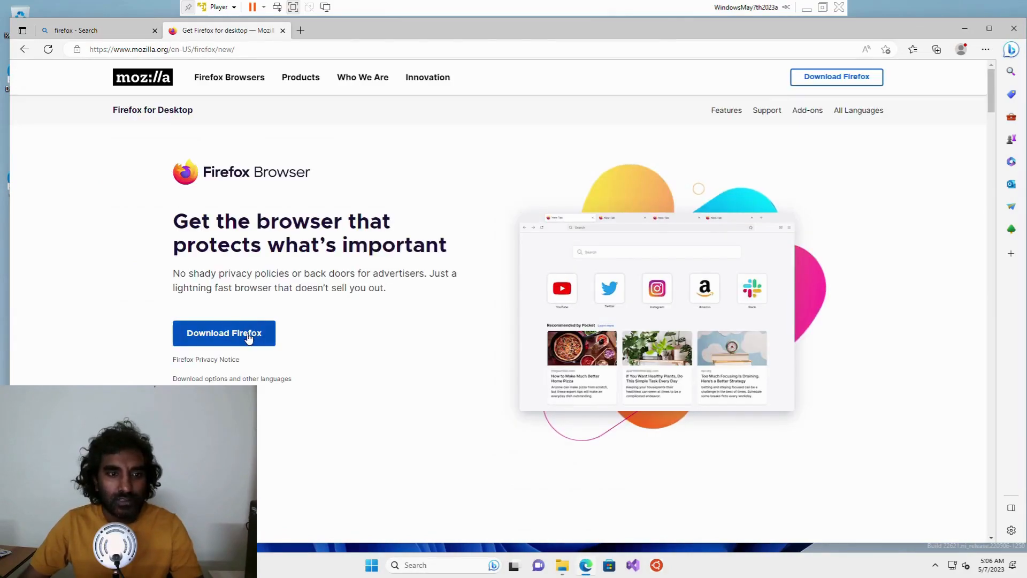
pyautogui.click(248, 335)
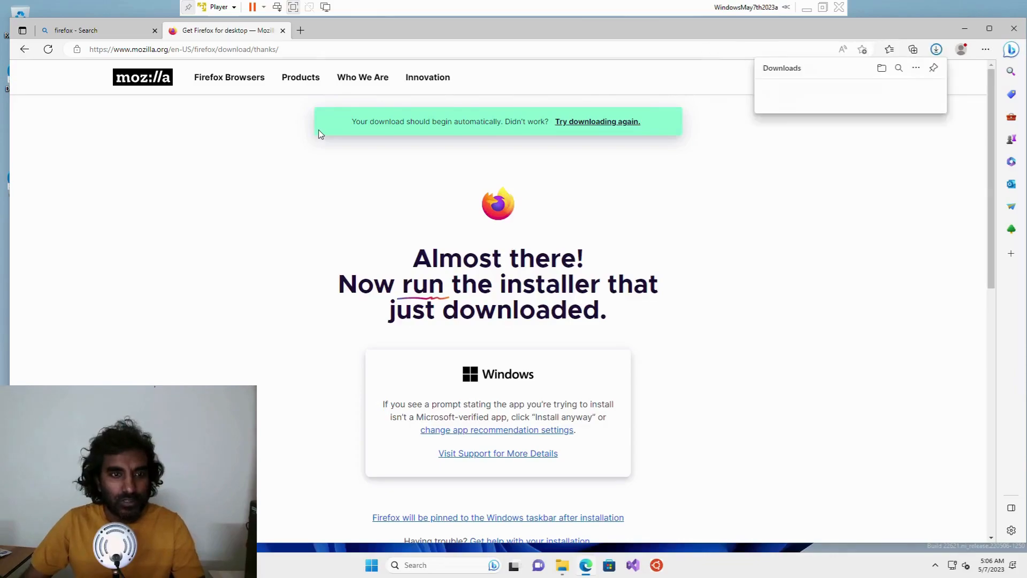
pyautogui.click(796, 100)
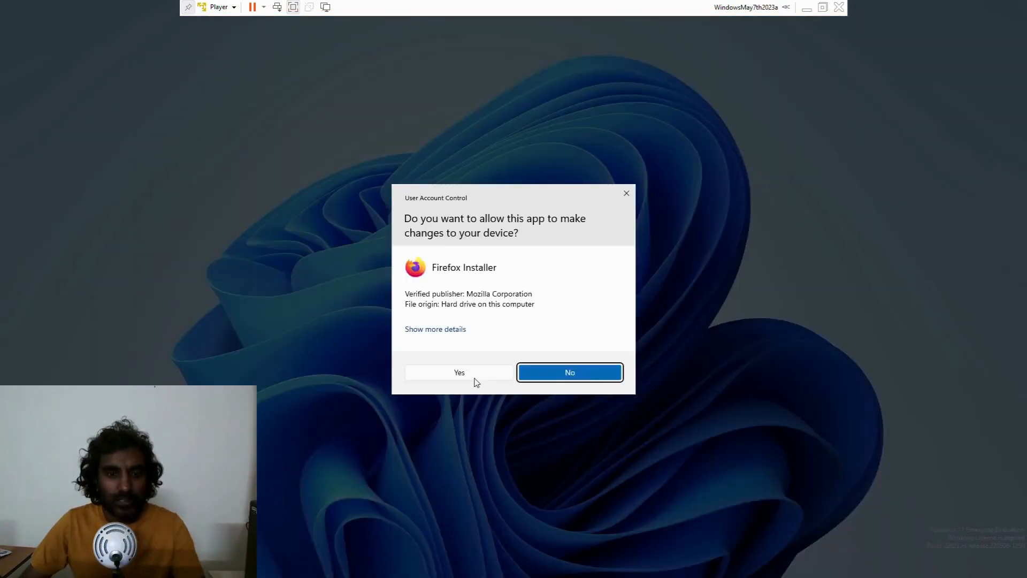
pyautogui.click(458, 372)
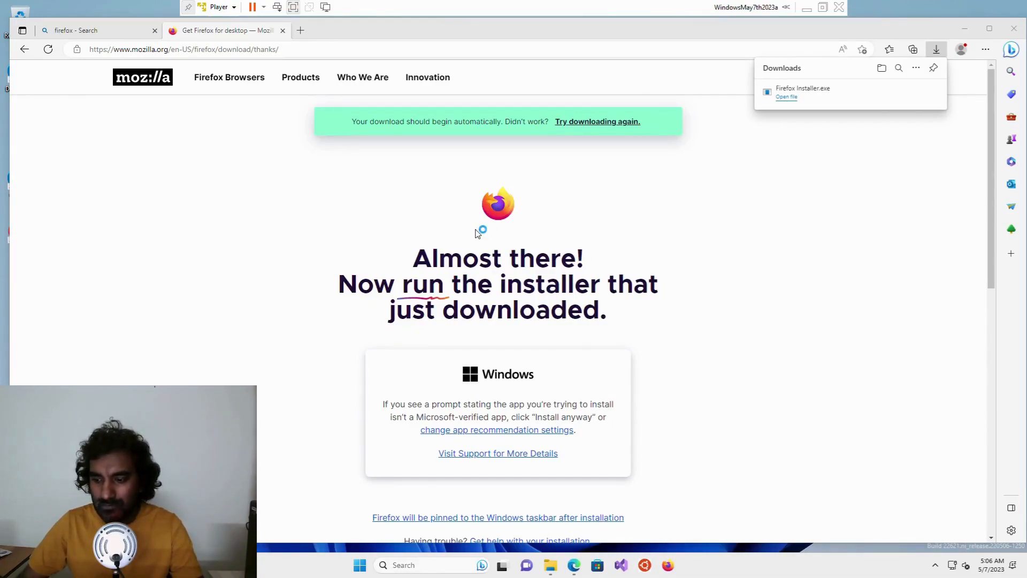
# - Check the guest's date in the notification and calendar flyout, expanding the May 2023 month view
pyautogui.click(991, 567)
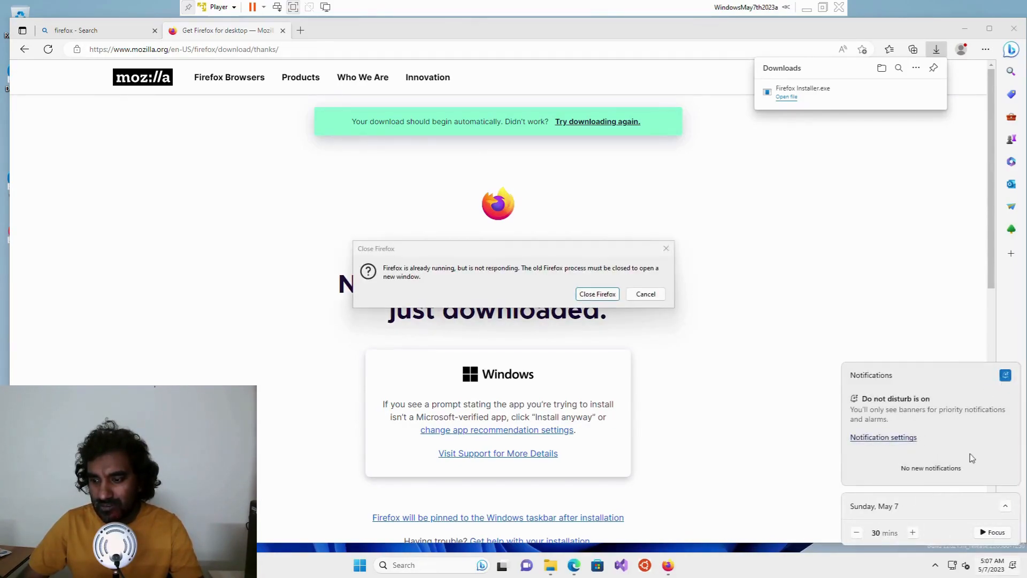
pyautogui.click(993, 571)
pyautogui.click(994, 572)
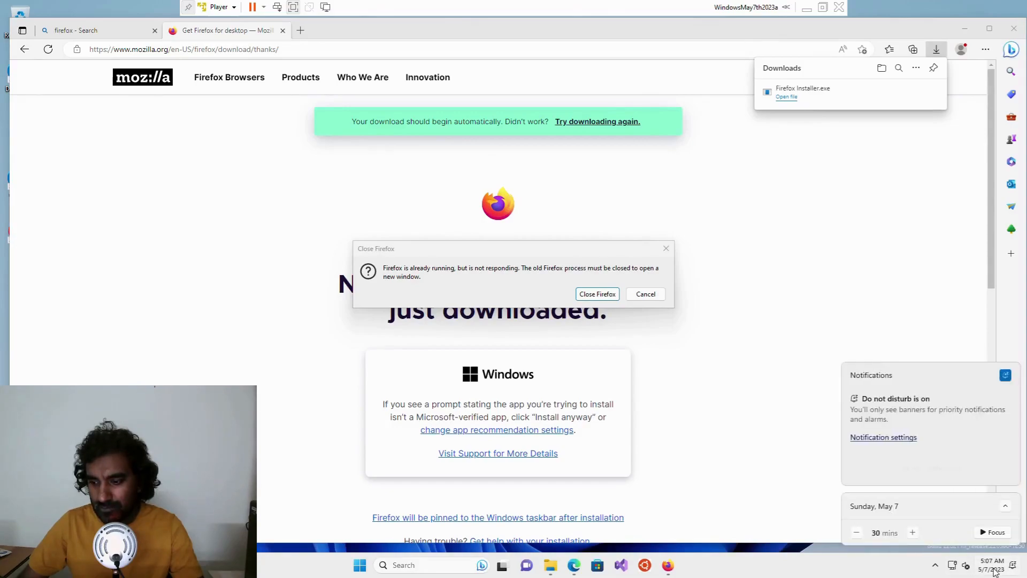
pyautogui.click(1008, 507)
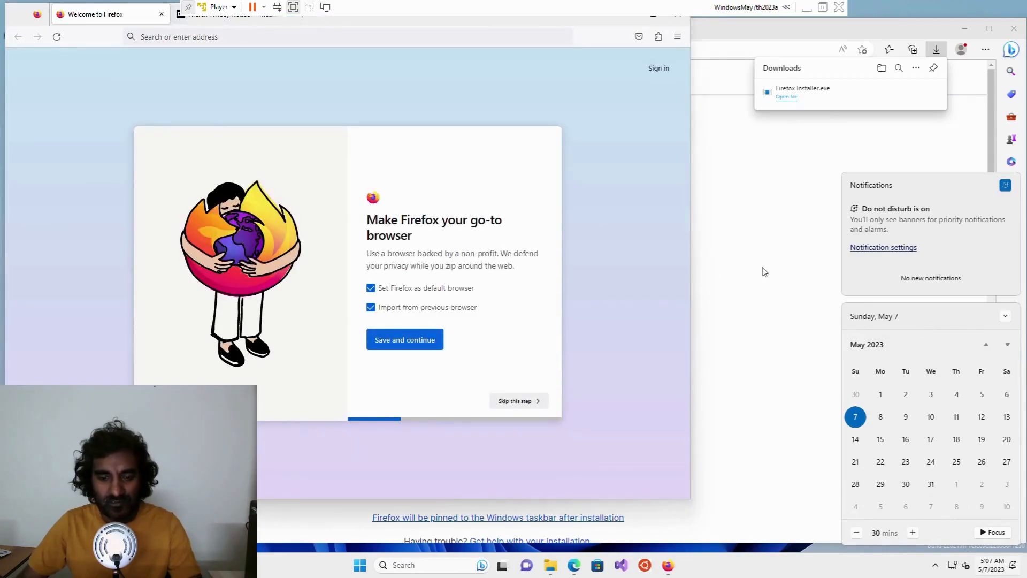
# - Search Windows for "time", open the Date & time settings, and set the time zone to (UTC+05:30) Sri Jayawardenepura
pyautogui.press('super')
pyautogui.write('ti')
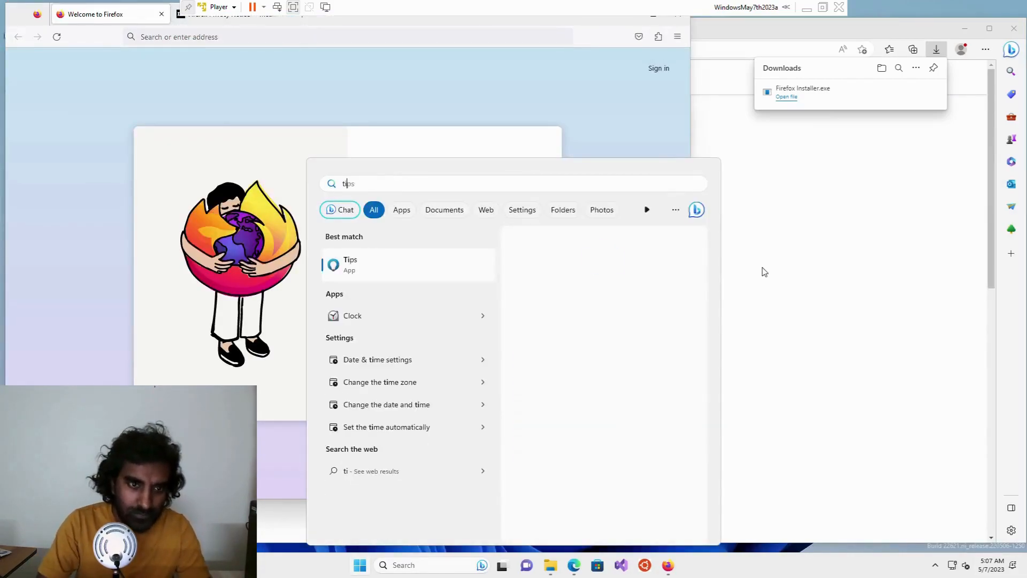
pyautogui.write('me')
pyautogui.press('Return')
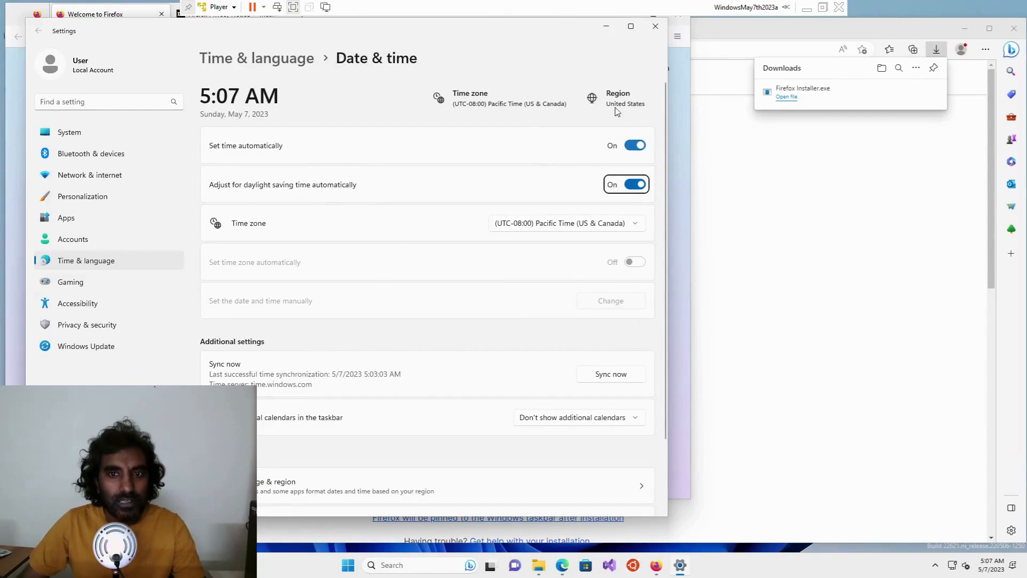
pyautogui.click(610, 222)
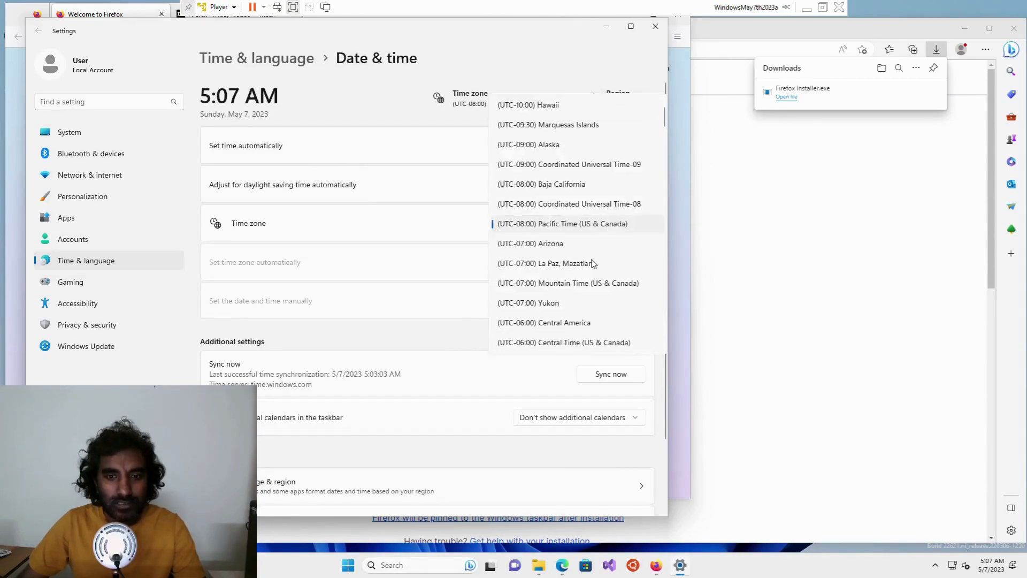
pyautogui.scroll(-20, 592, 263)
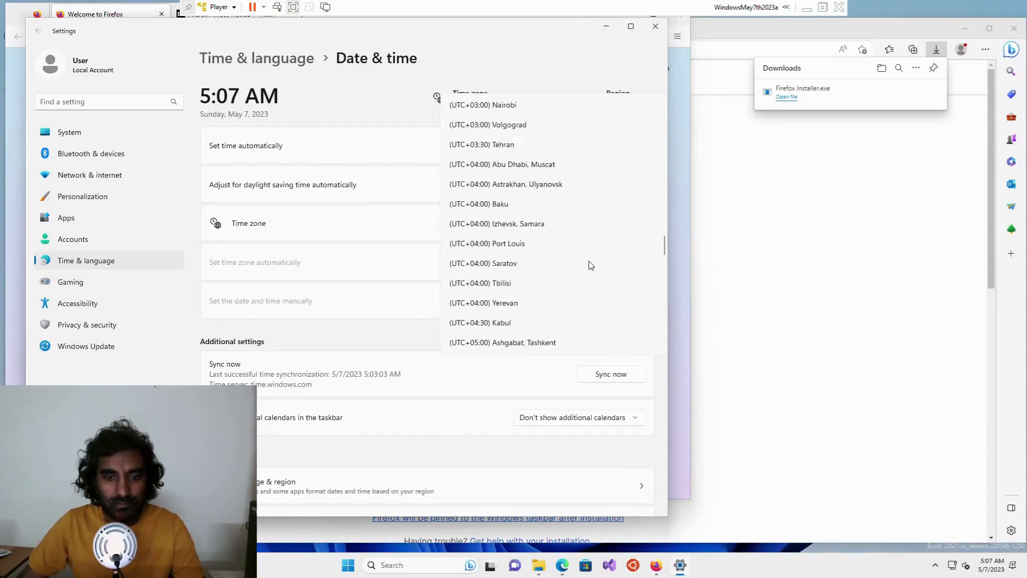
pyautogui.scroll(-5, 590, 266)
pyautogui.click(489, 210)
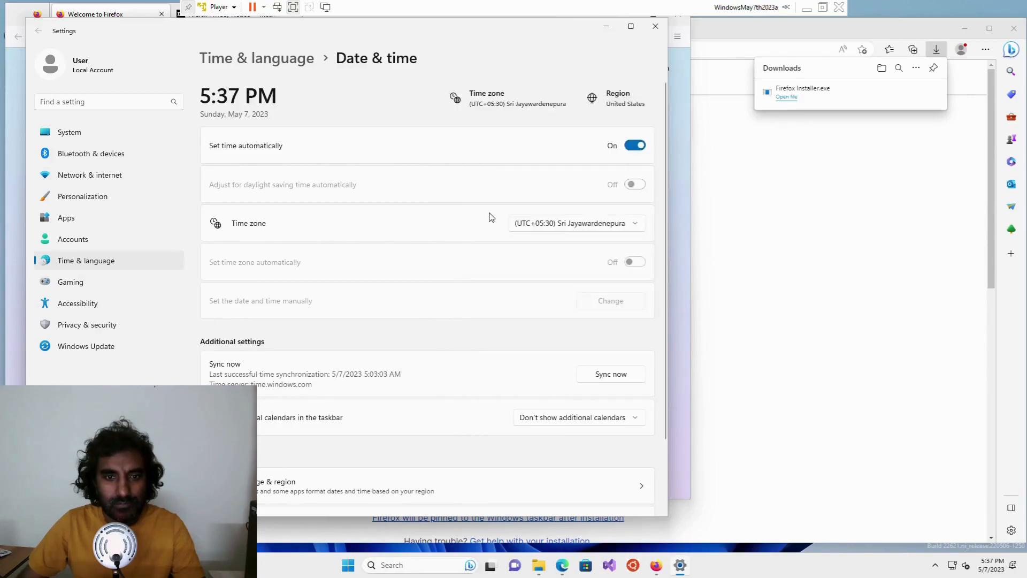
# - Close the Settings window and finish Firefox's welcome setup without making it the default browser, importing browser data, or setting up mobile
pyautogui.click(653, 28)
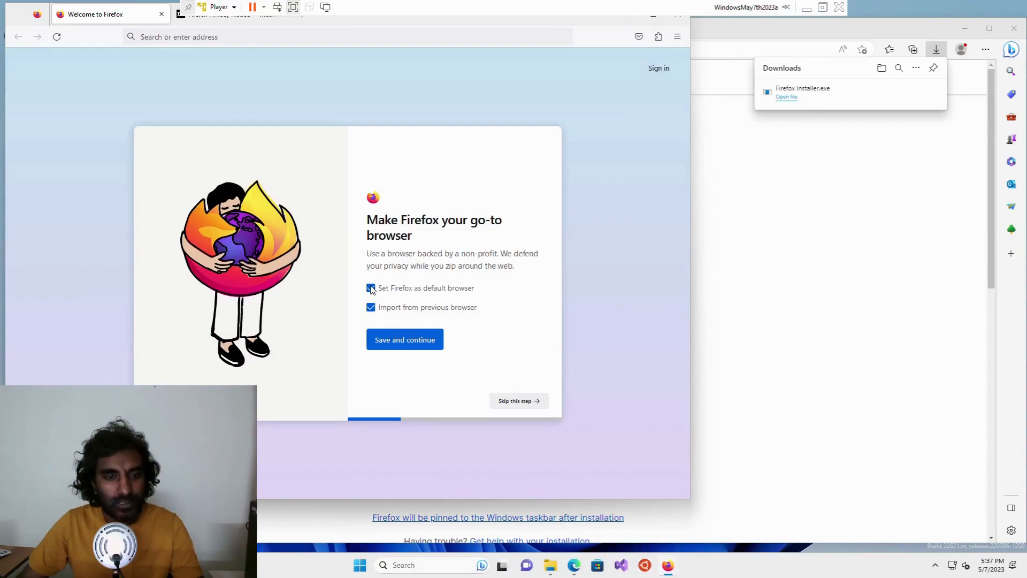
pyautogui.click(371, 289)
pyautogui.click(371, 308)
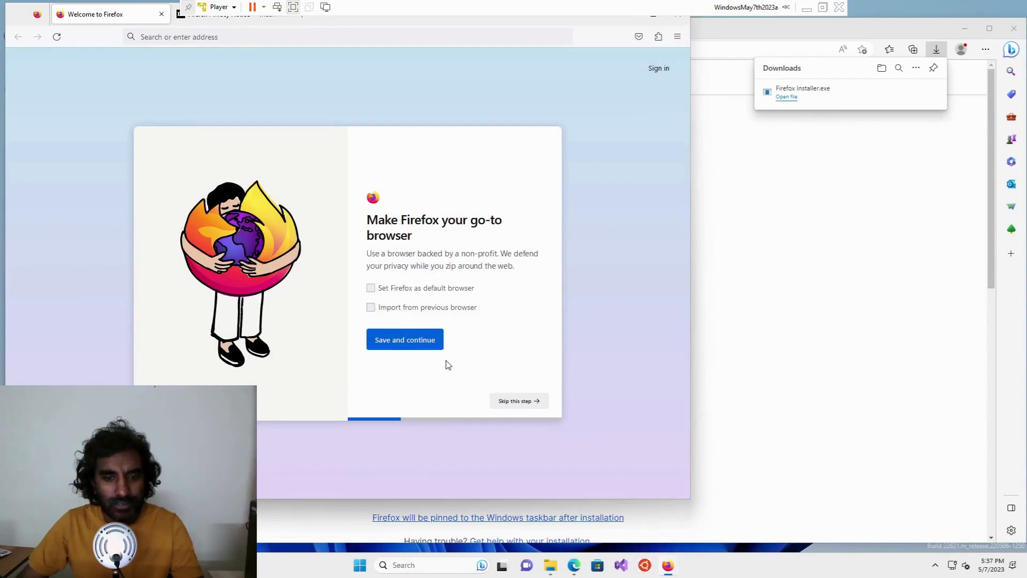
pyautogui.click(521, 400)
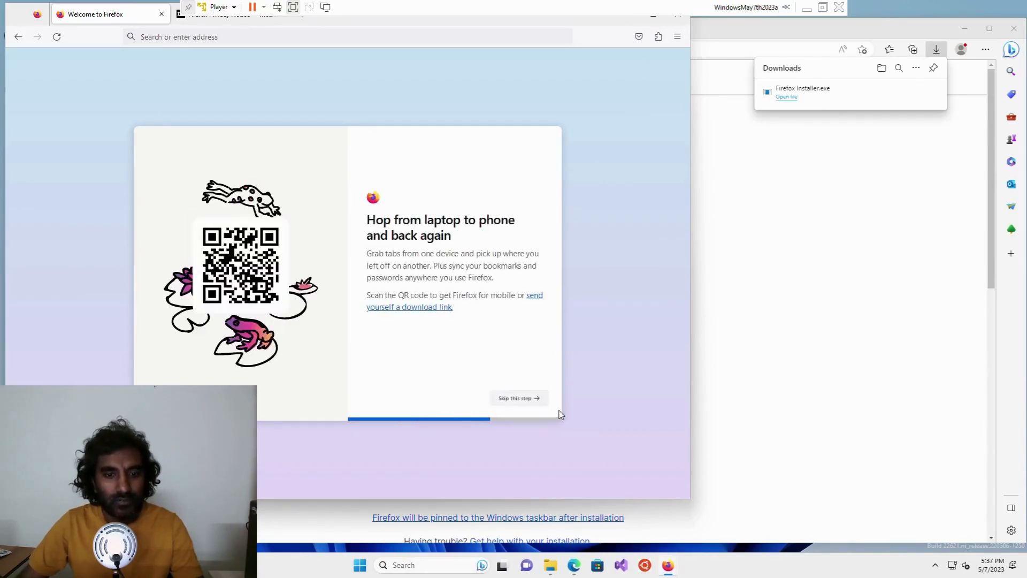
pyautogui.click(530, 405)
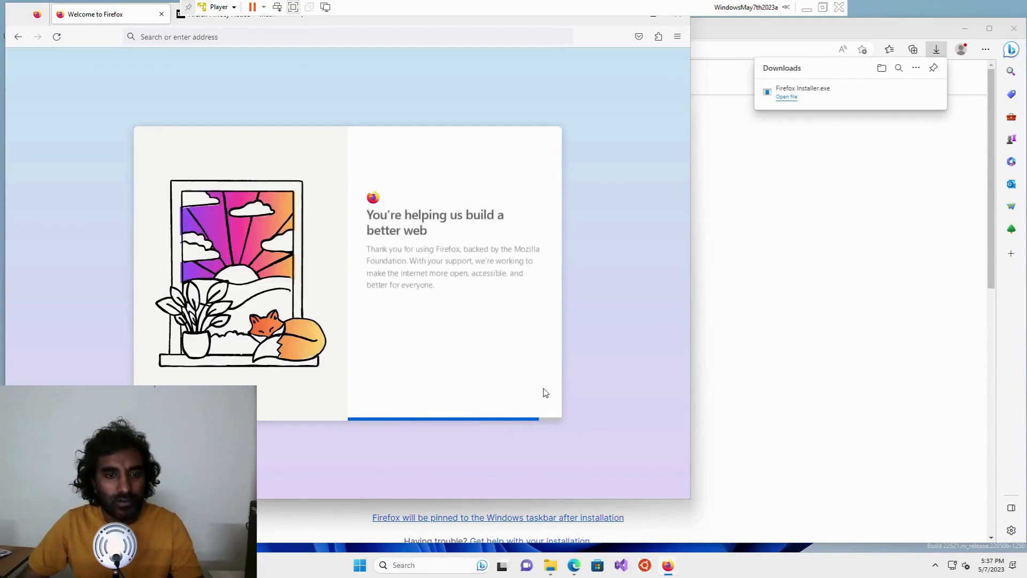
pyautogui.click(413, 328)
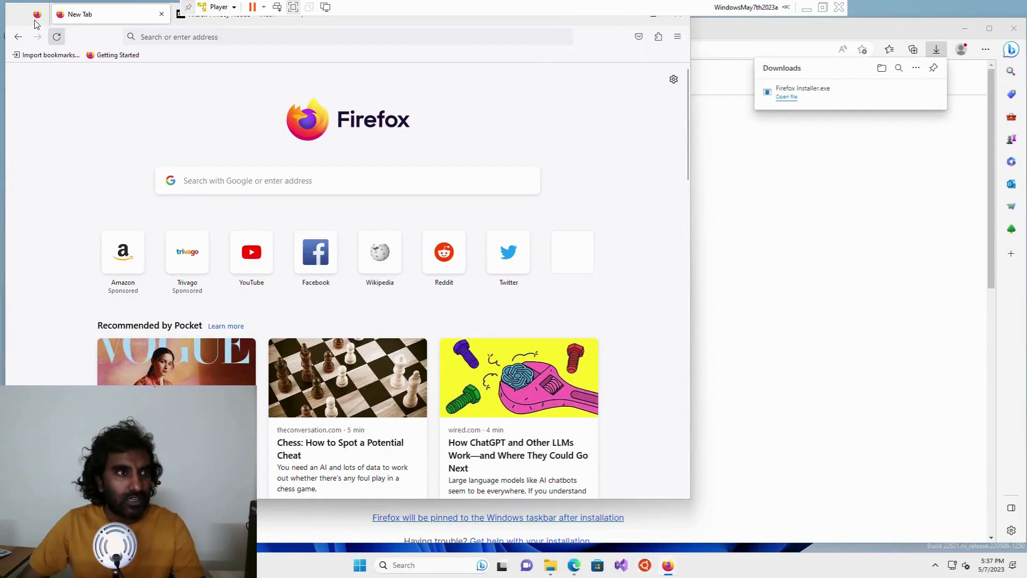
# - Snap the Firefox window to a quarter of the guest's desktop and agree to close the old Firefox process
pyautogui.moveTo(21, 16); pyautogui.dragTo(2, 1)
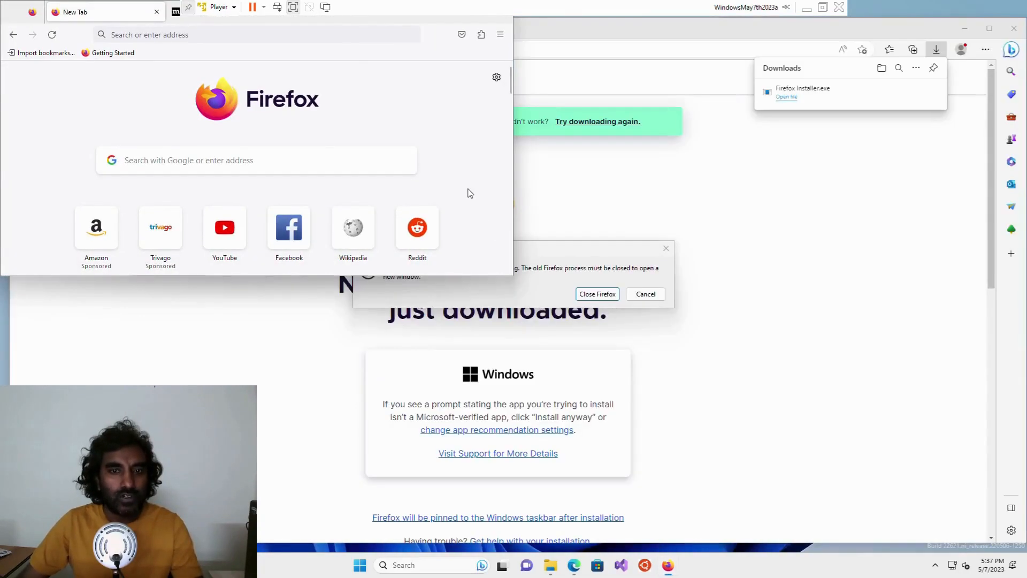
pyautogui.moveTo(510, 276); pyautogui.dragTo(414, 191)
pyautogui.click(599, 294)
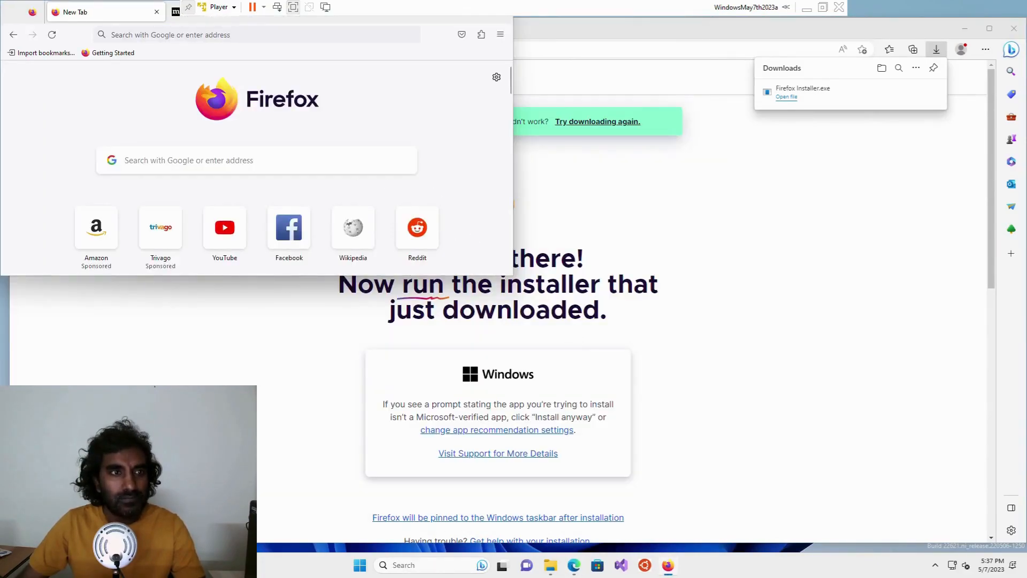
# - Enlarge the Firefox window across most of the guest's desktop and move it down so its tabs clear the virtual machine's toolbar
pyautogui.moveTo(512, 275); pyautogui.dragTo(1015, 524)
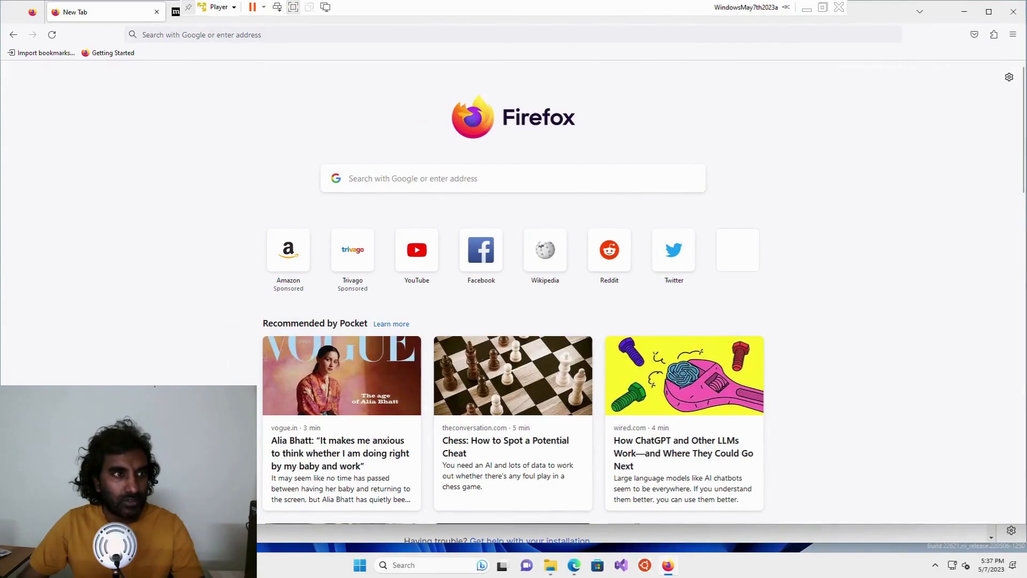
pyautogui.moveTo(17, 16); pyautogui.dragTo(2, 1)
pyautogui.click(337, 180)
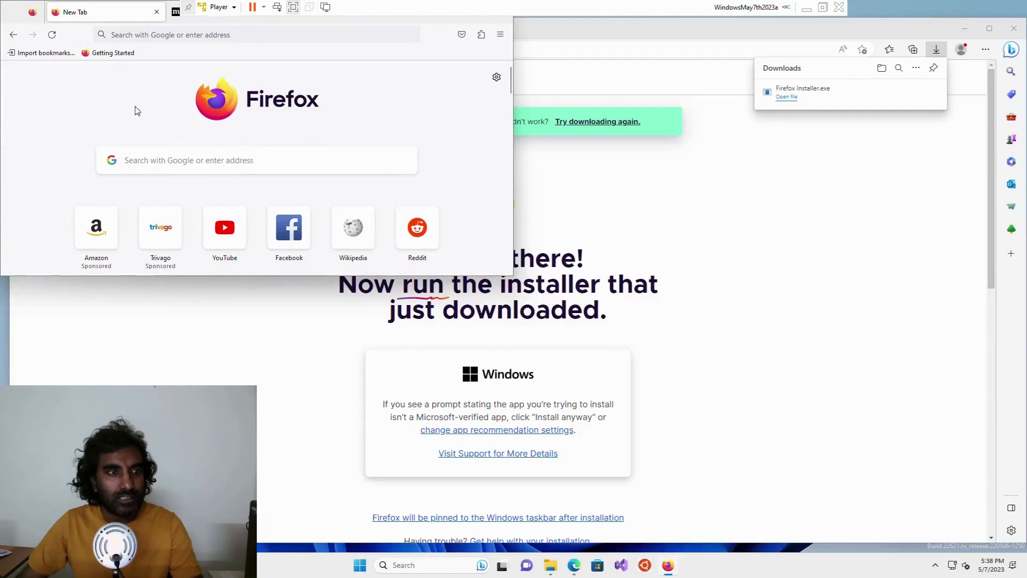
pyautogui.moveTo(514, 274); pyautogui.dragTo(991, 274)
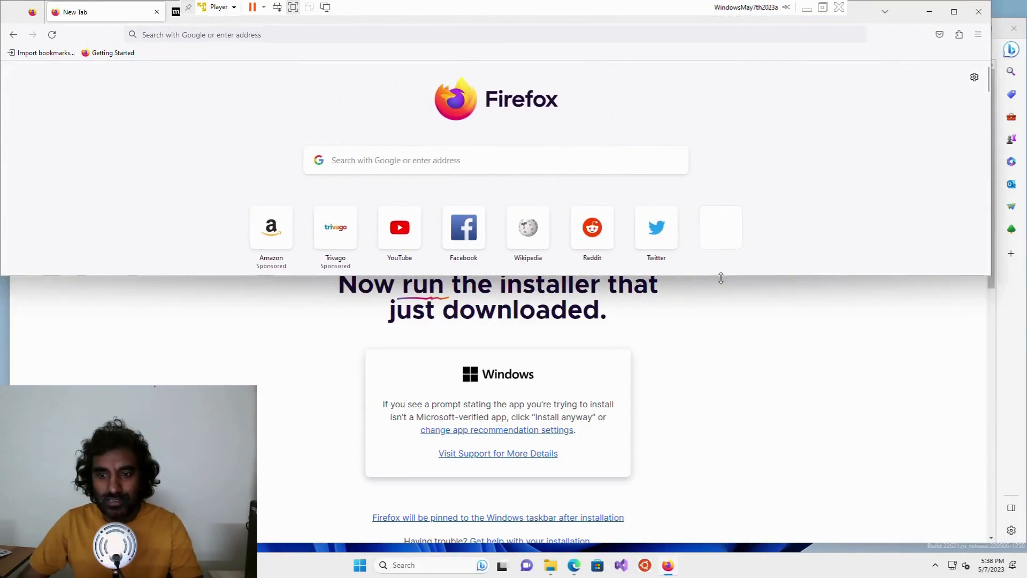
pyautogui.moveTo(721, 277); pyautogui.dragTo(749, 539)
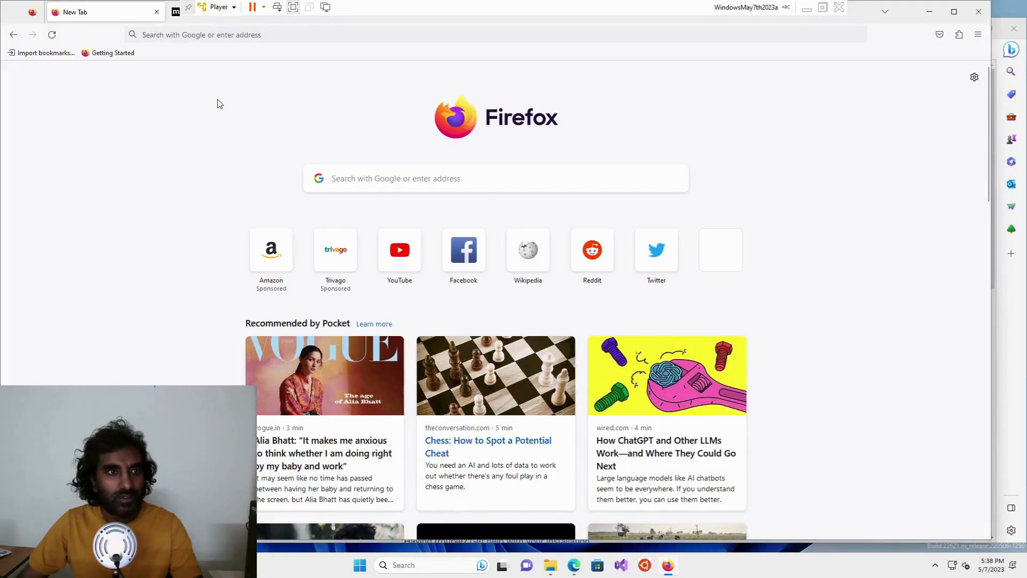
pyautogui.moveTo(912, 17); pyautogui.dragTo(910, 43)
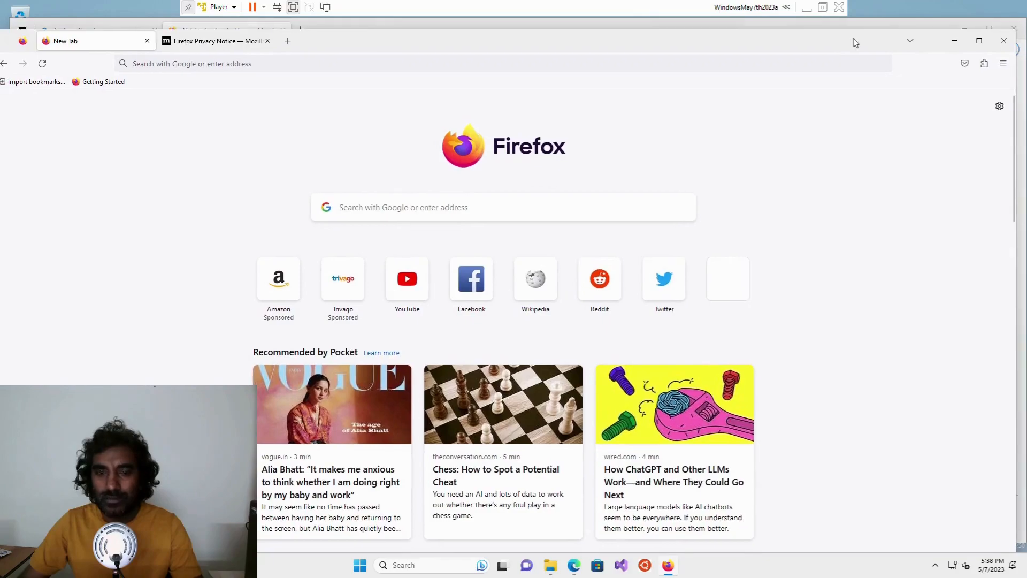
# - Turn off Shortcuts and Recommended by Pocket on Firefox's new tab page
pyautogui.click(522, 65)
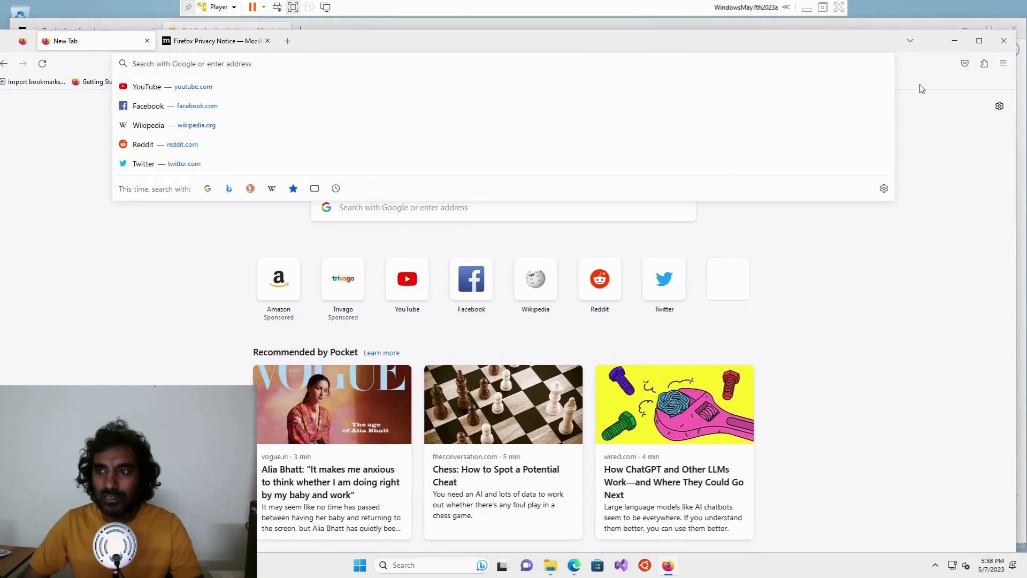
pyautogui.click(994, 102)
pyautogui.click(999, 105)
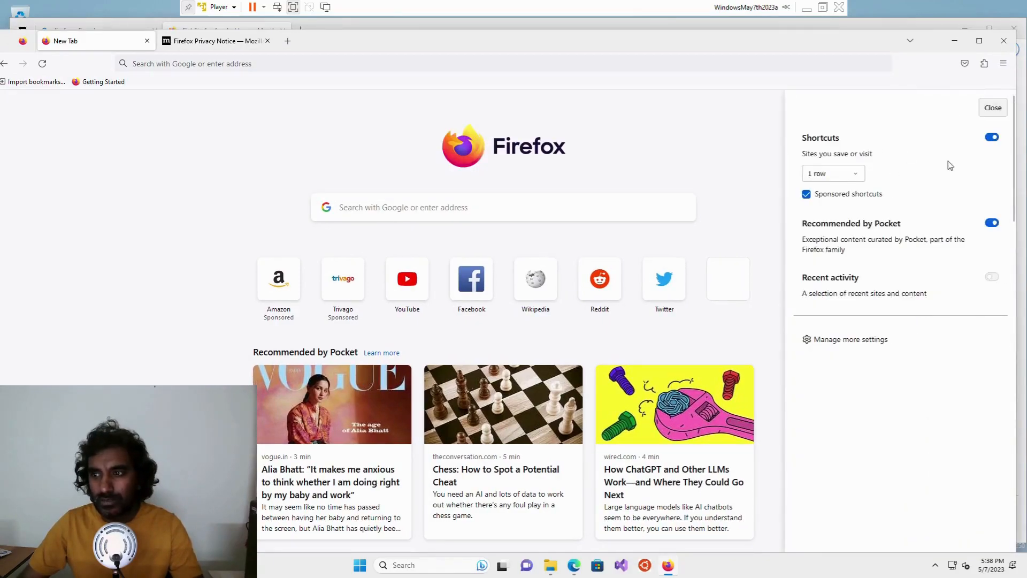
pyautogui.click(993, 138)
pyautogui.click(992, 182)
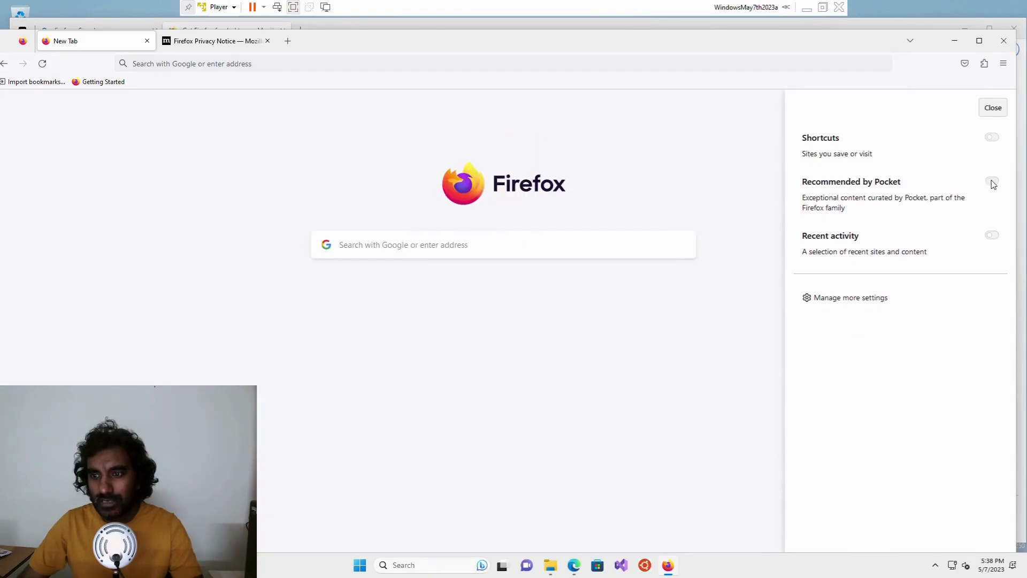
# - Set both the homepage and new windows option and the new tabs option to Blank Page in Firefox's Home settings
pyautogui.click(850, 299)
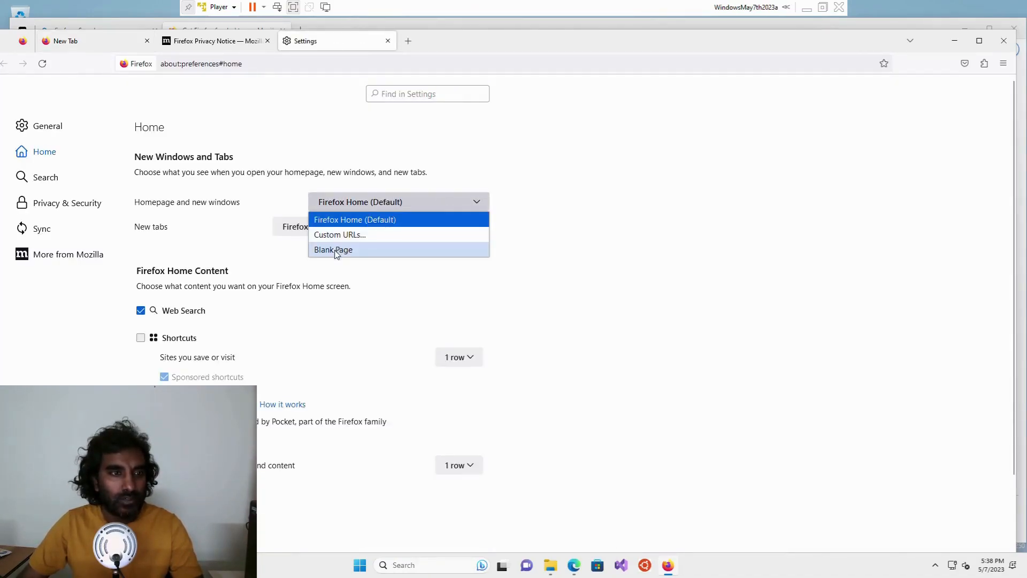
pyautogui.click(374, 249)
pyautogui.click(347, 230)
pyautogui.click(321, 259)
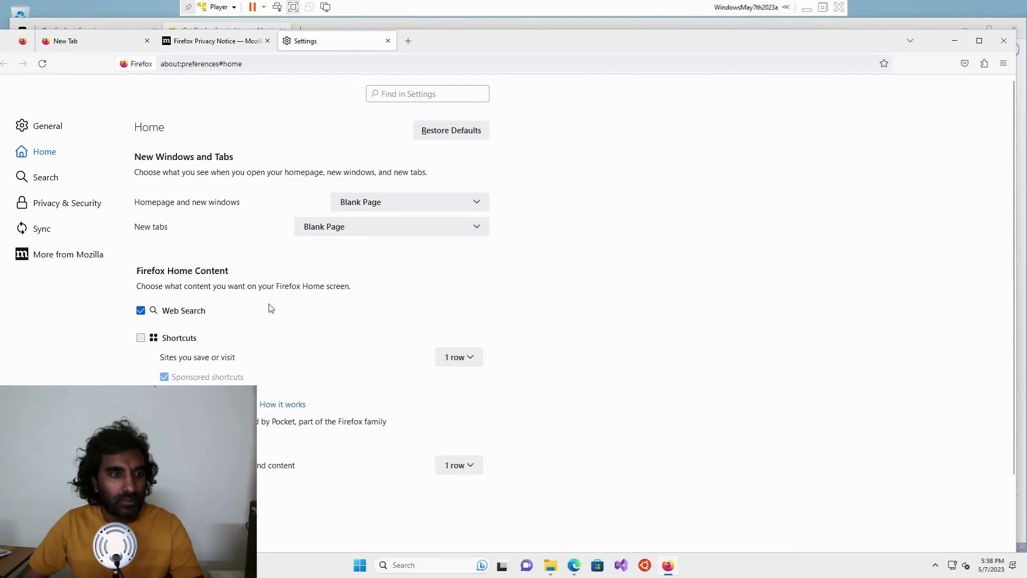
pyautogui.scroll(-2, 673, 333)
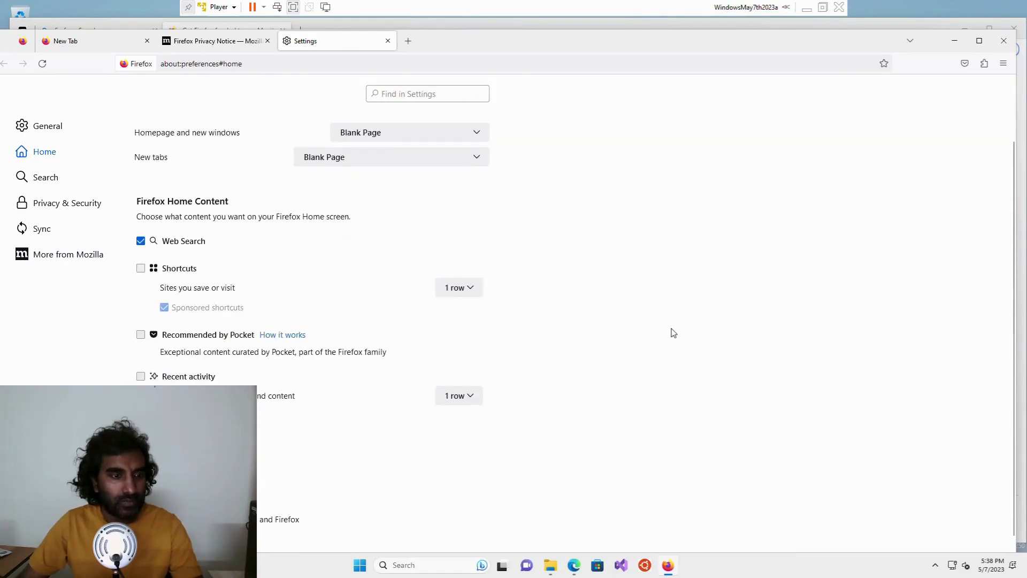
# - Open a new Firefox tab and hide the bookmarks toolbar
pyautogui.click(408, 42)
pyautogui.rightClick(236, 88)
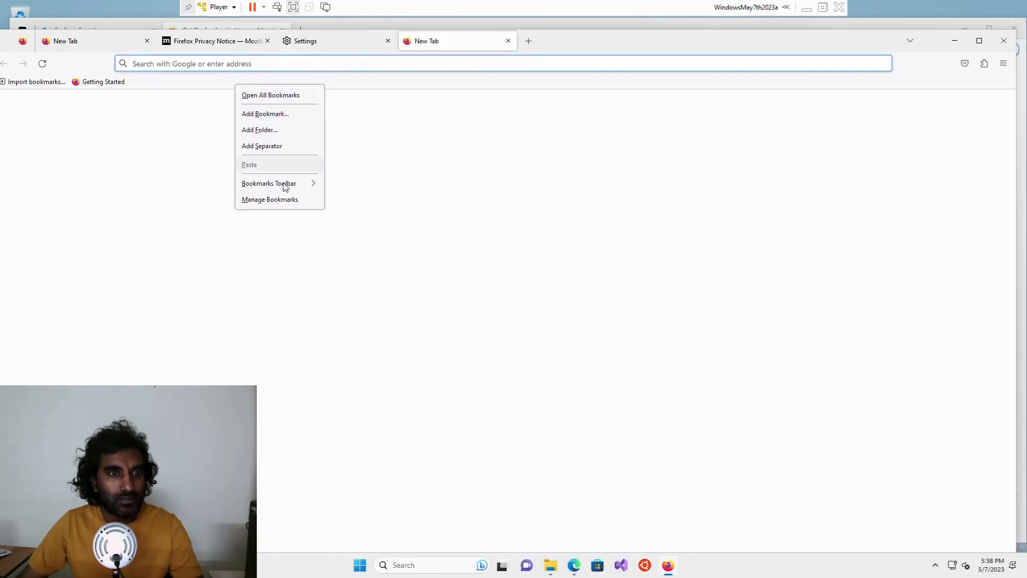
pyautogui.moveTo(289, 185)
pyautogui.click(366, 217)
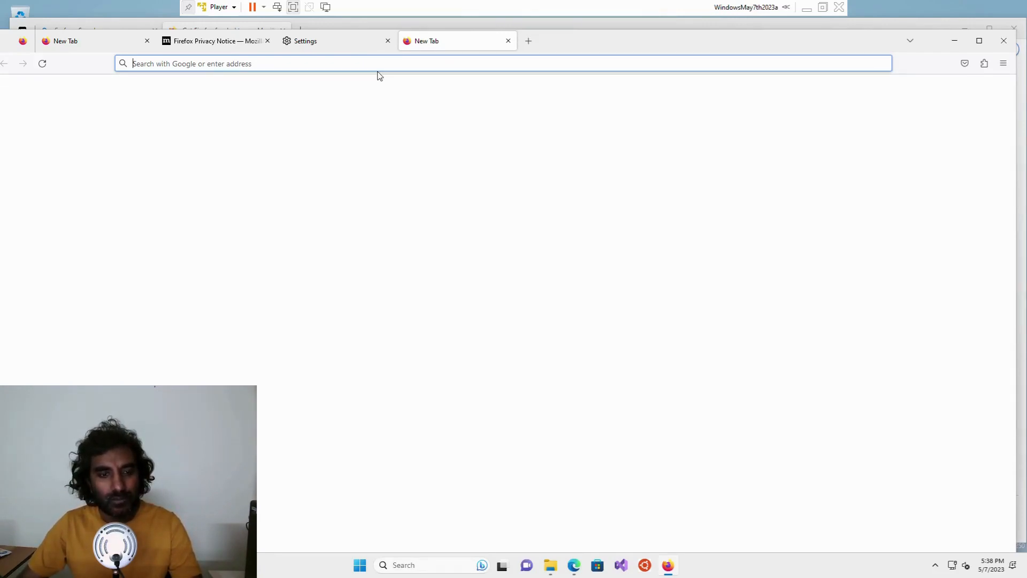
# - Search Windows for "vs c" to check whether VS Code is installed in the guest, and dismiss the search
pyautogui.press('super')
pyautogui.write('vs')
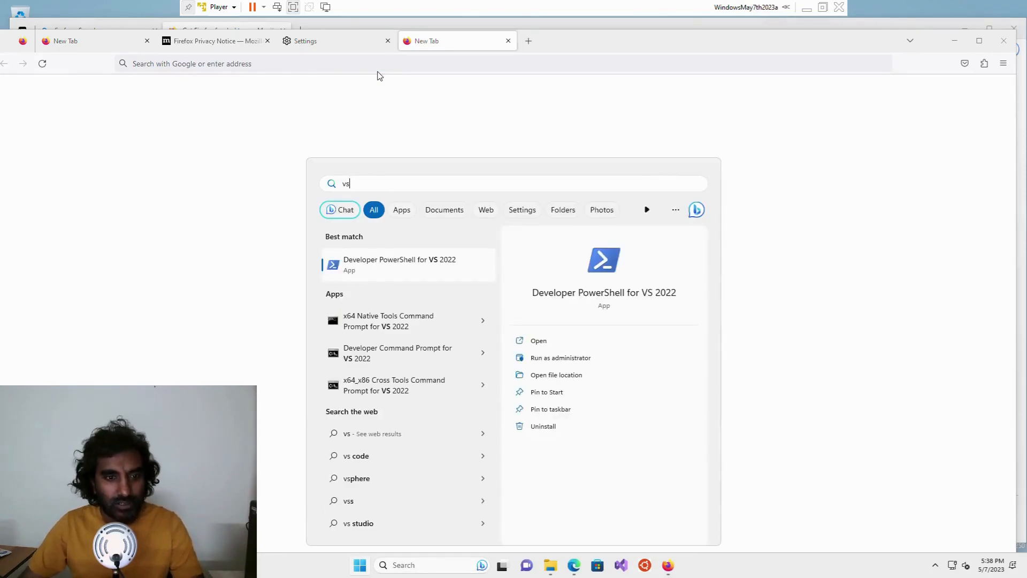
pyautogui.write(' c')
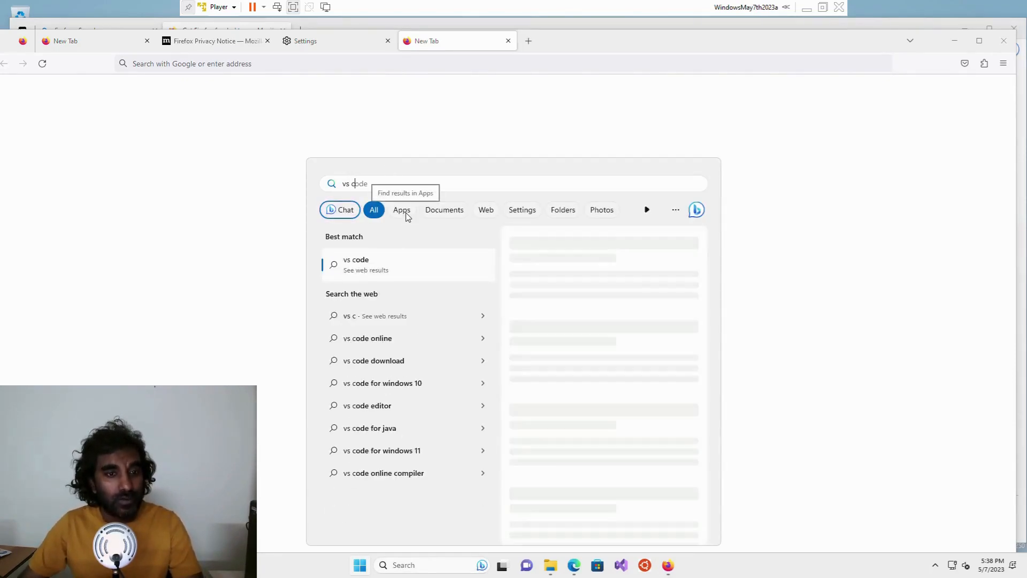
pyautogui.click(206, 244)
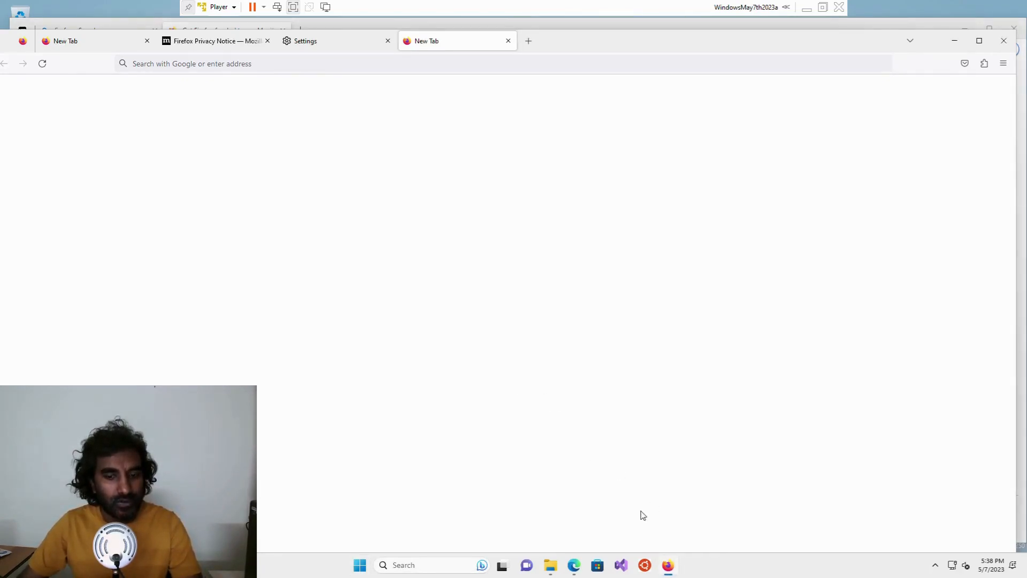
# - Search the web for "VS Code" from Firefox's address bar
pyautogui.hotkey('ctrl', 'l')
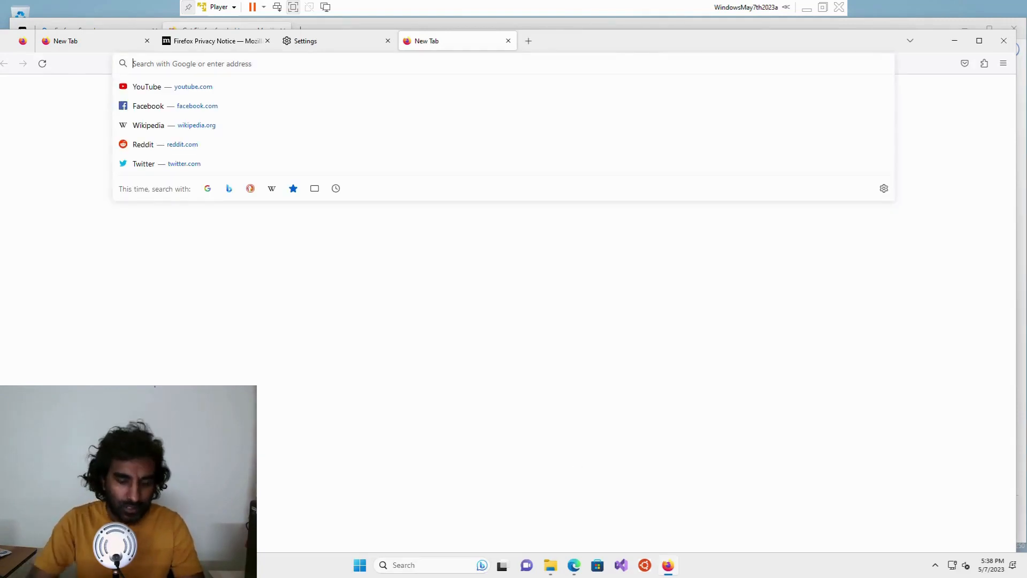
pyautogui.write('VS Code')
pyautogui.press('Return')
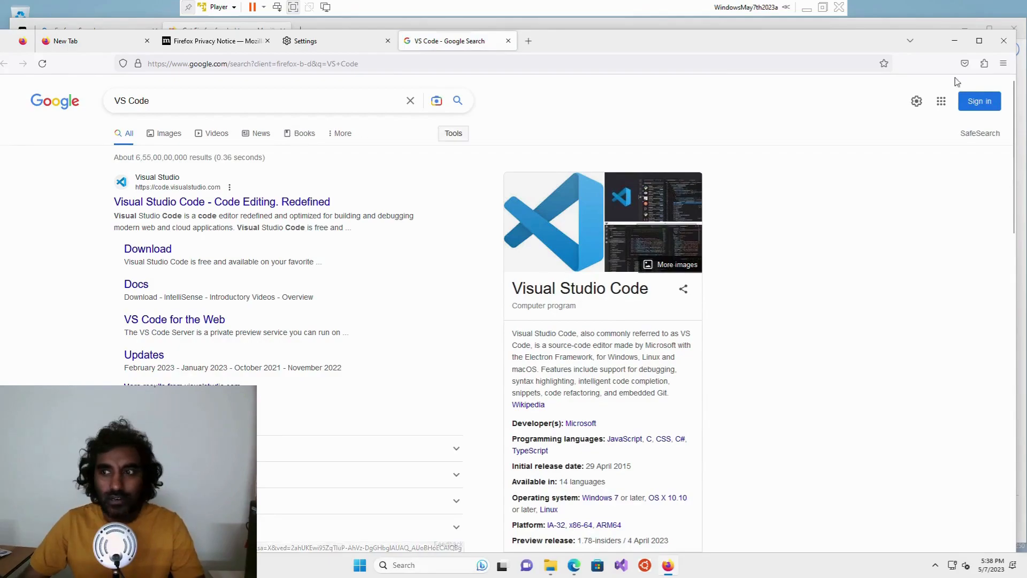
# - Set Firefox's default search engine to Bing in the Search settings
pyautogui.click(1002, 63)
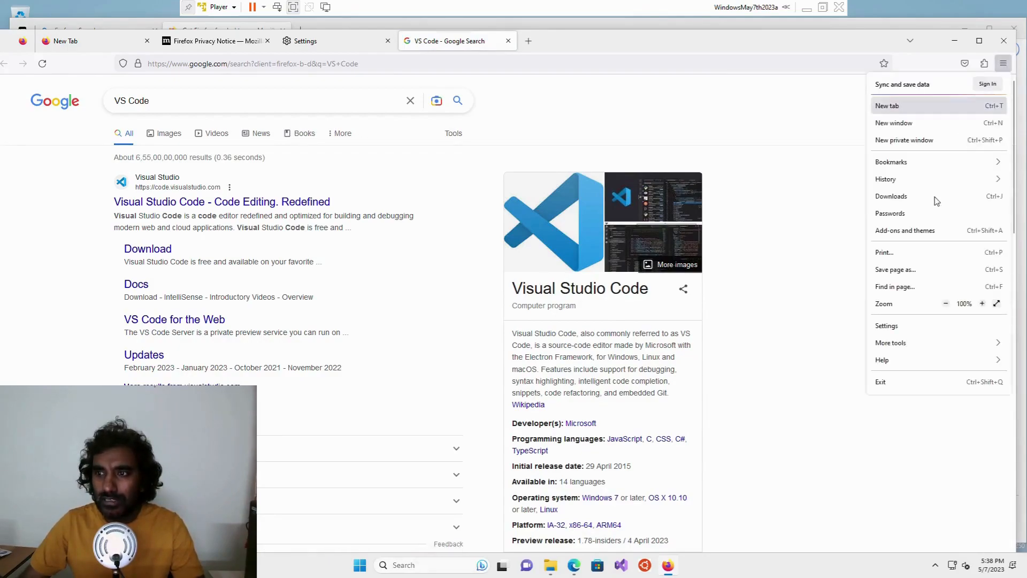
pyautogui.click(915, 327)
pyautogui.click(31, 173)
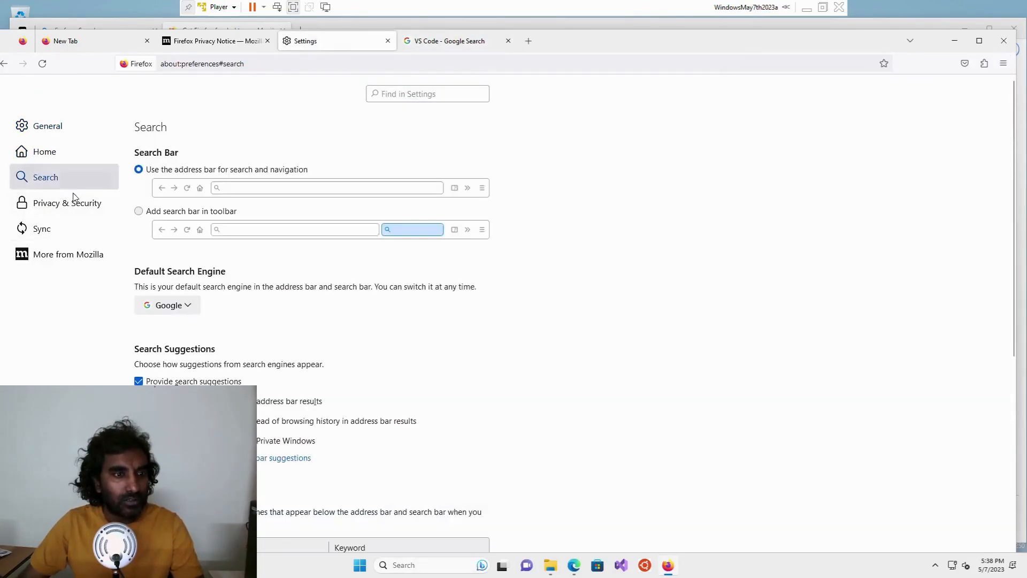
pyautogui.click(190, 303)
pyautogui.click(178, 339)
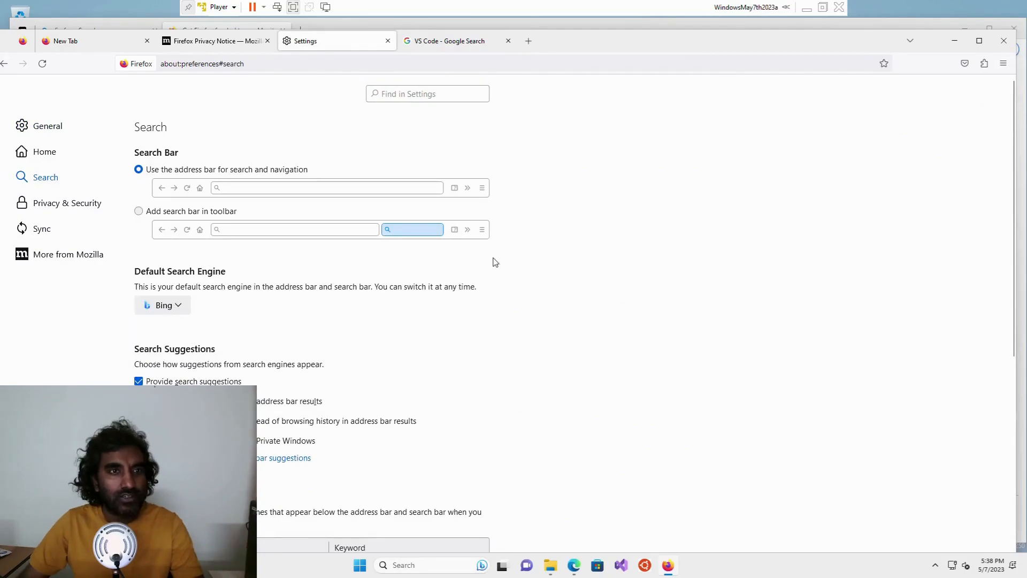
# - Return to the Google results tab and run a new search for "VS code" with Bing
pyautogui.click(465, 44)
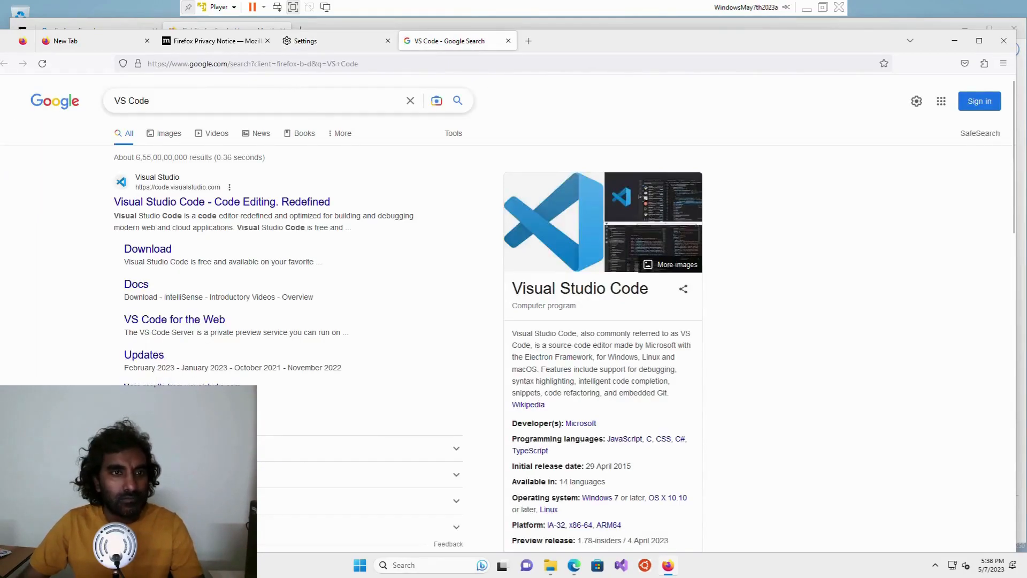
pyautogui.hotkey('ctrl', 'l')
pyautogui.write('VS code')
pyautogui.press('Return')
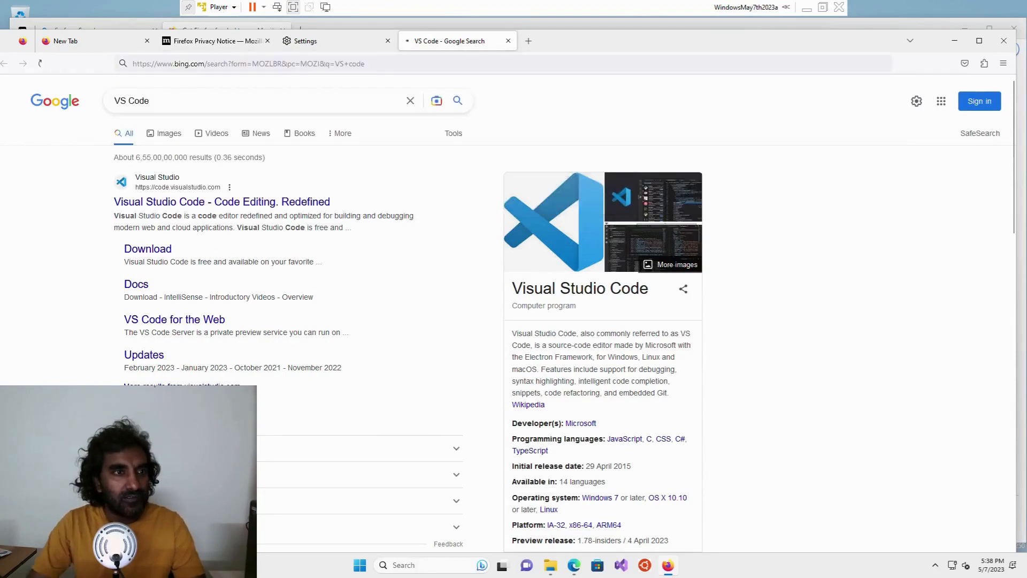
# - Open the Visual Studio Code site from the search results in a new tab and download the stable Windows build
pyautogui.rightClick(211, 227)
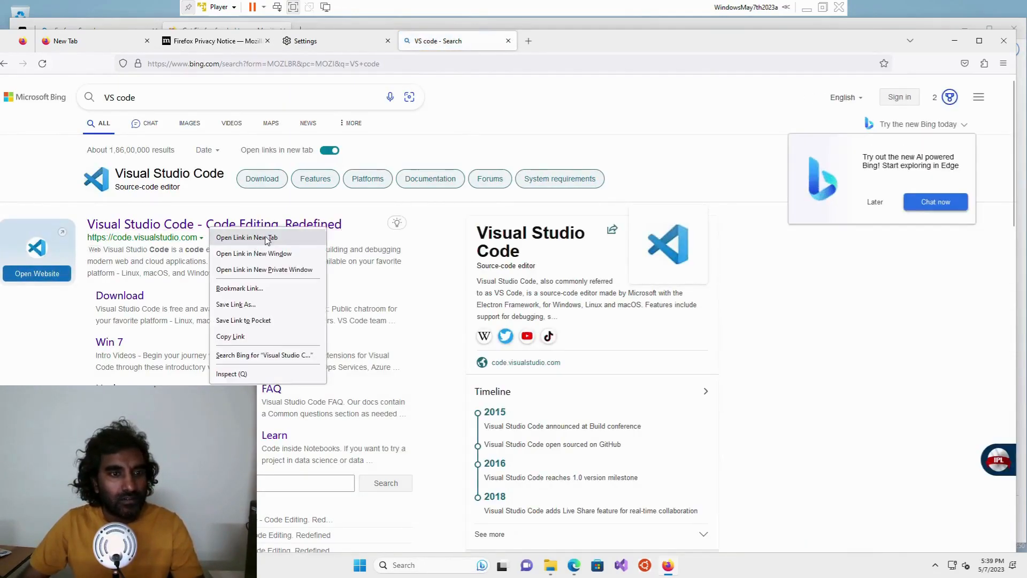
pyautogui.click(246, 237)
pyautogui.click(556, 42)
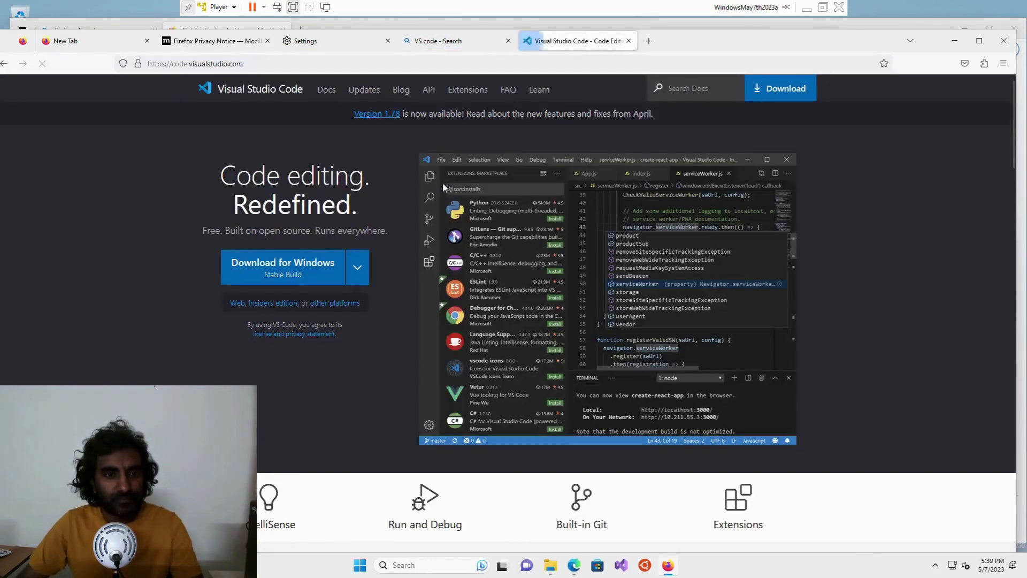
pyautogui.click(291, 266)
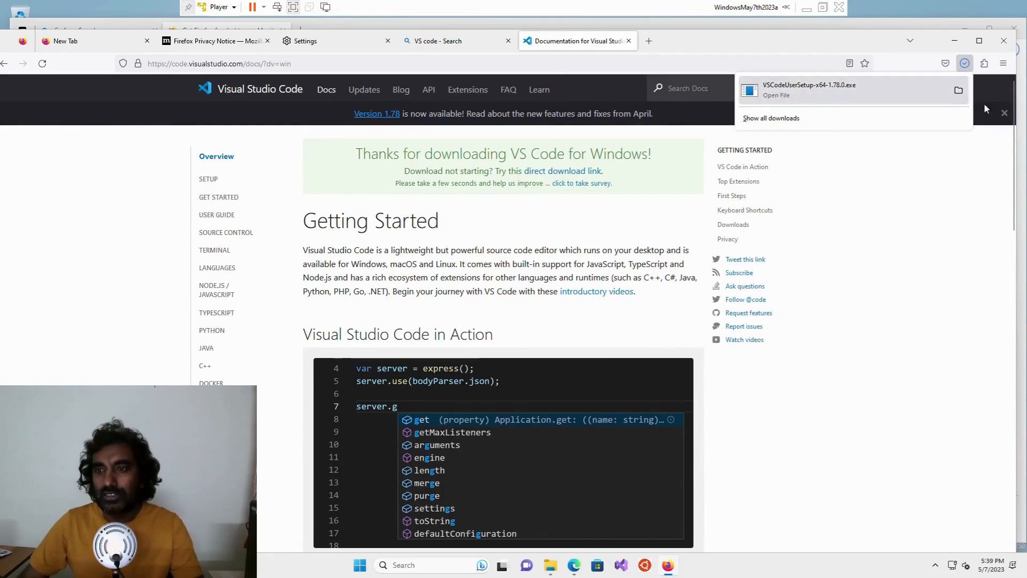
# - Show the downloaded VSCodeUserSetup-x64-1.78.0 file in its folder and launch the installer
pyautogui.click(958, 90)
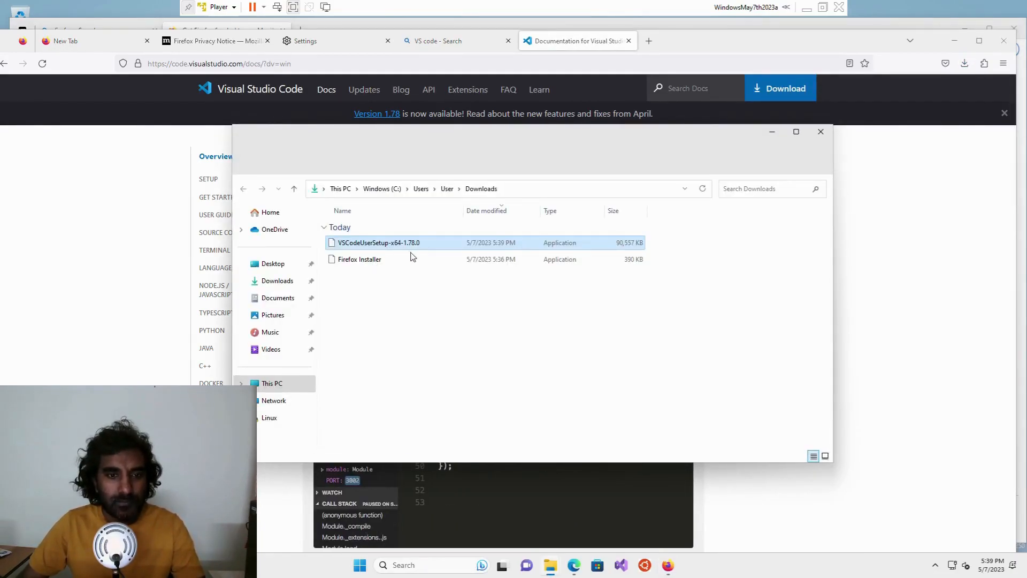
pyautogui.rightClick(380, 242)
pyautogui.click(411, 278)
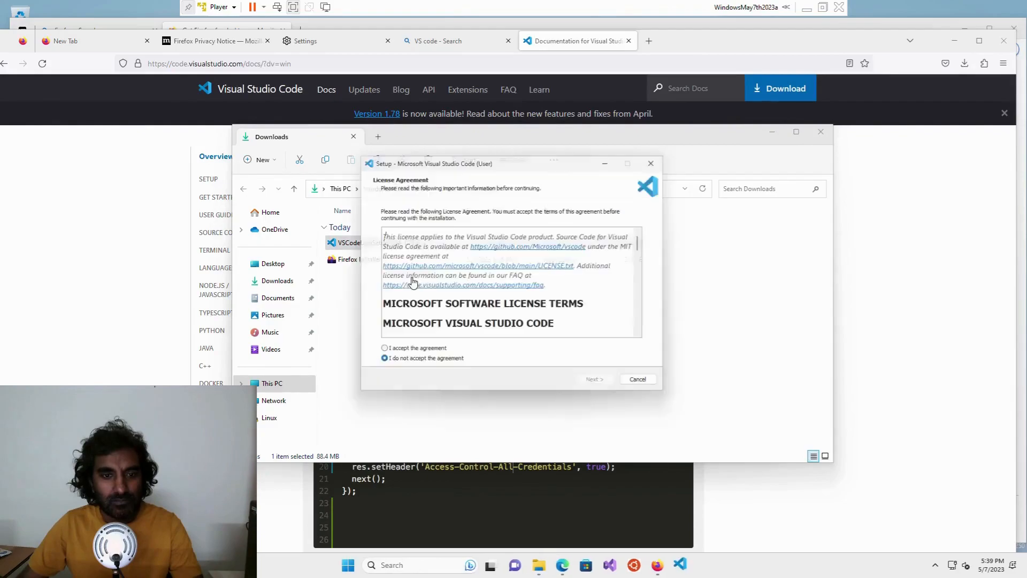
# - Accept the Visual Studio Code licence, keep the default destination and Start Menu folder, and enable the desktop icon alongside the preselected tasks
pyautogui.click(415, 353)
pyautogui.click(600, 386)
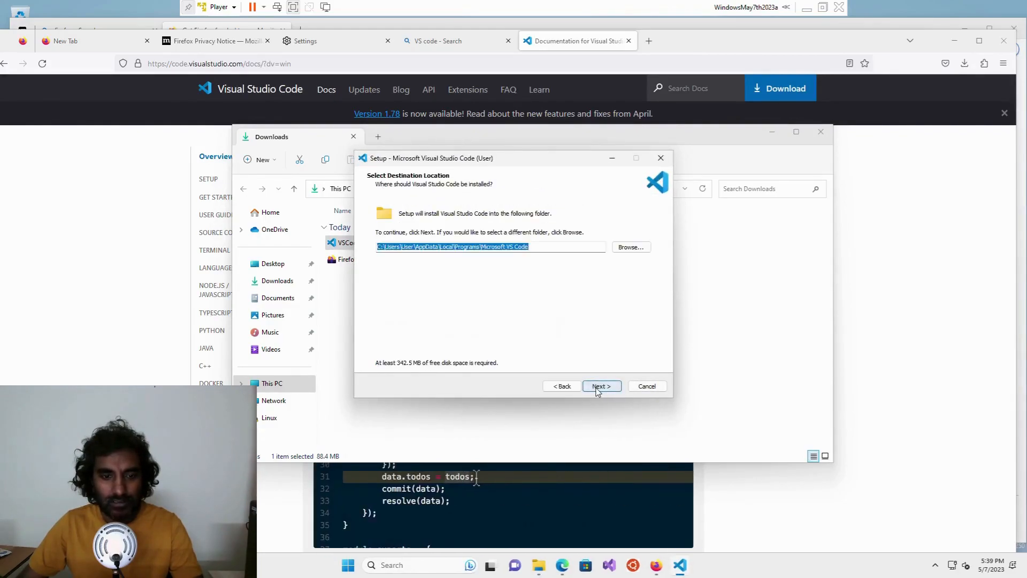
pyautogui.click(601, 386)
pyautogui.click(601, 386)
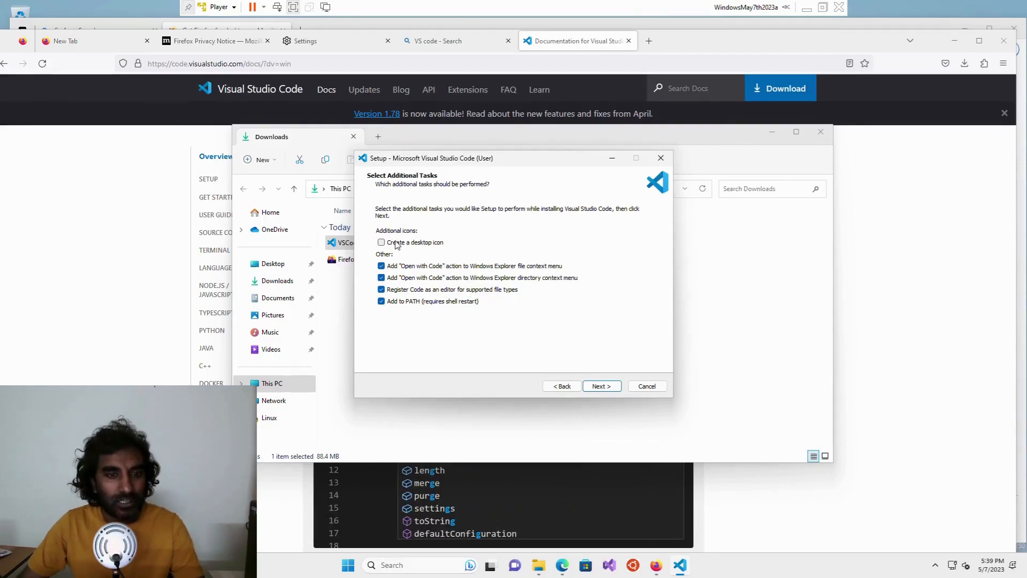
pyautogui.click(603, 390)
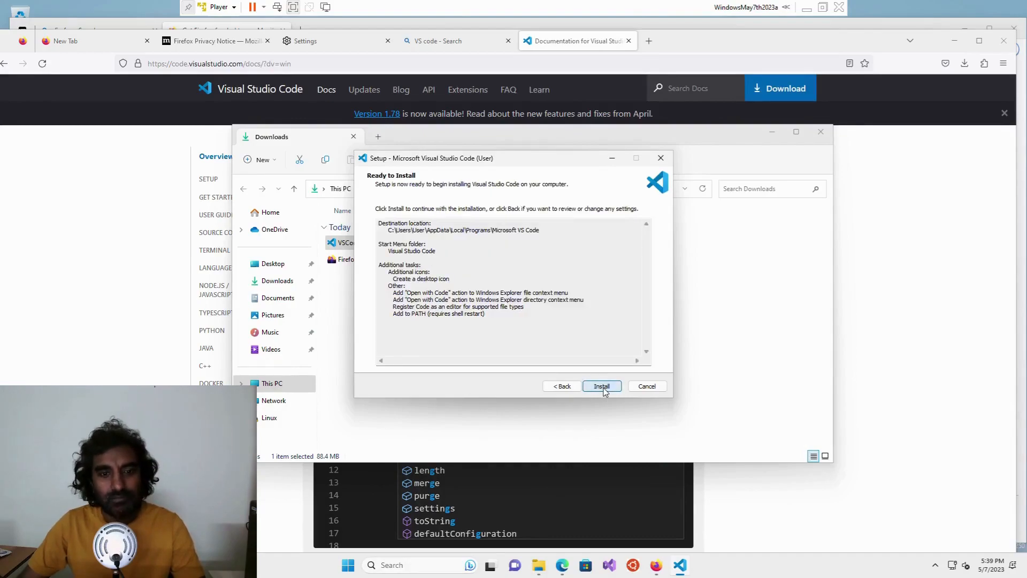
pyautogui.click(561, 386)
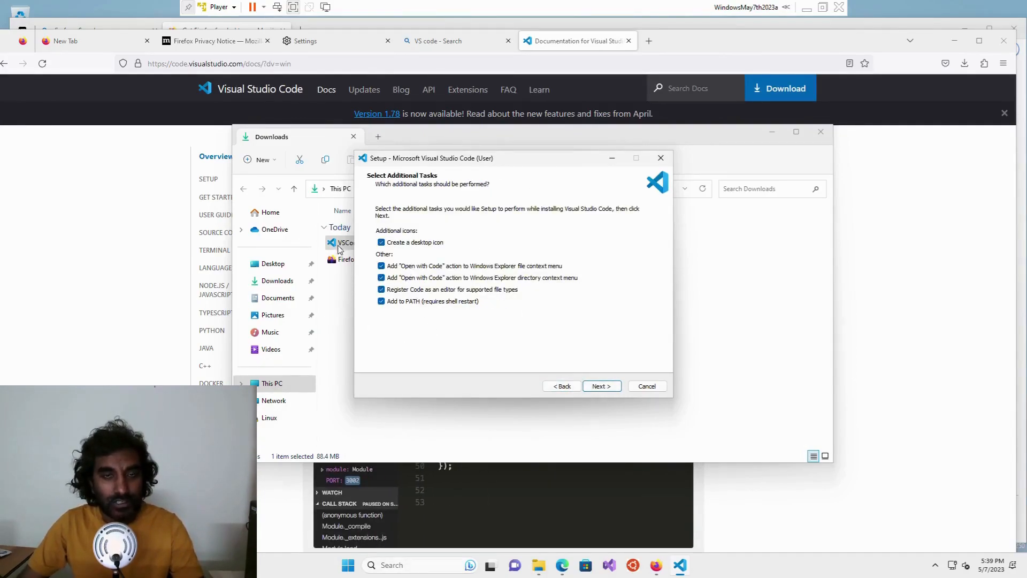
pyautogui.click(593, 386)
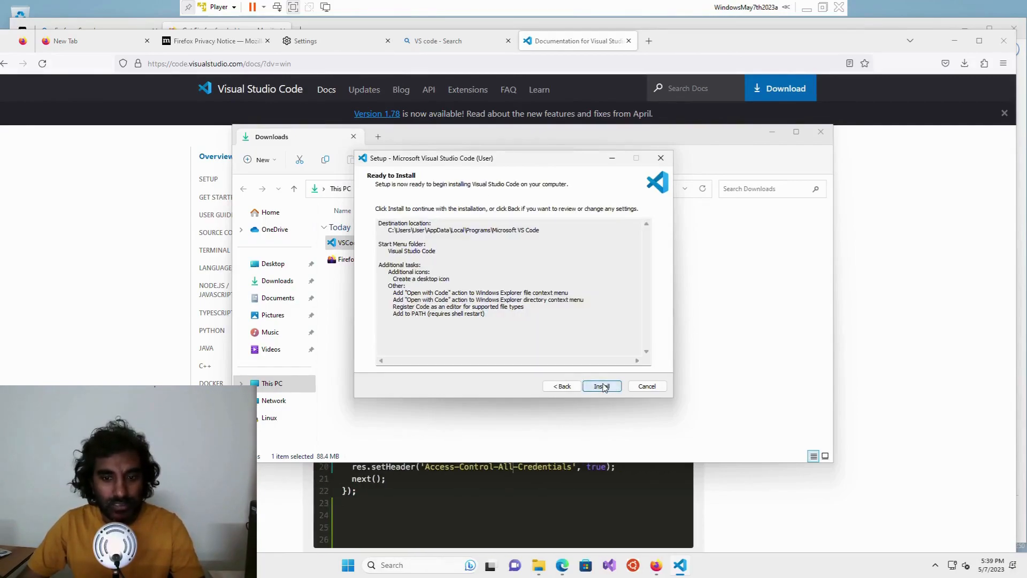
# - Install Visual Studio Code, finish the setup without launching it, and minimize the Downloads window
pyautogui.click(602, 386)
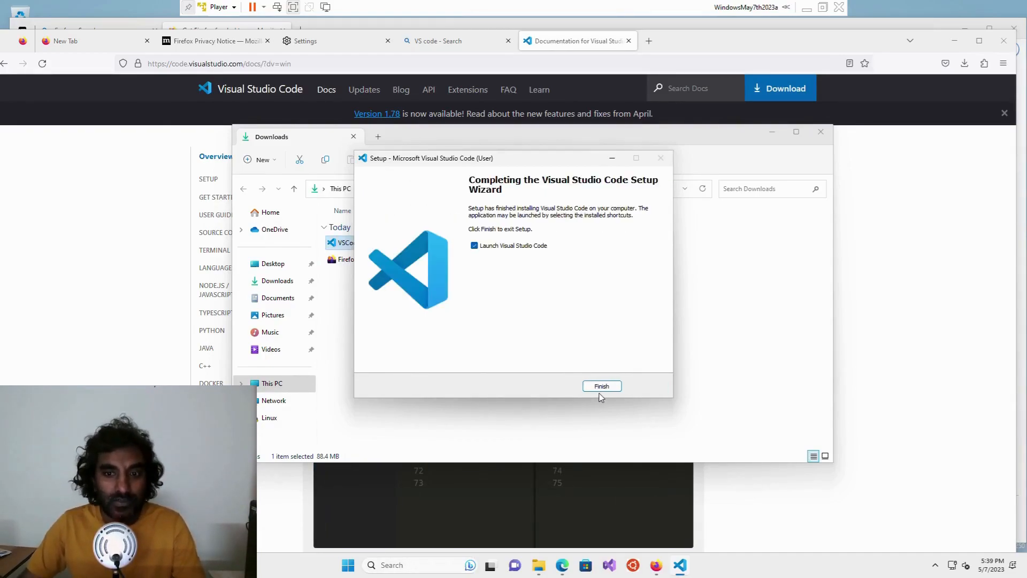
pyautogui.click(600, 386)
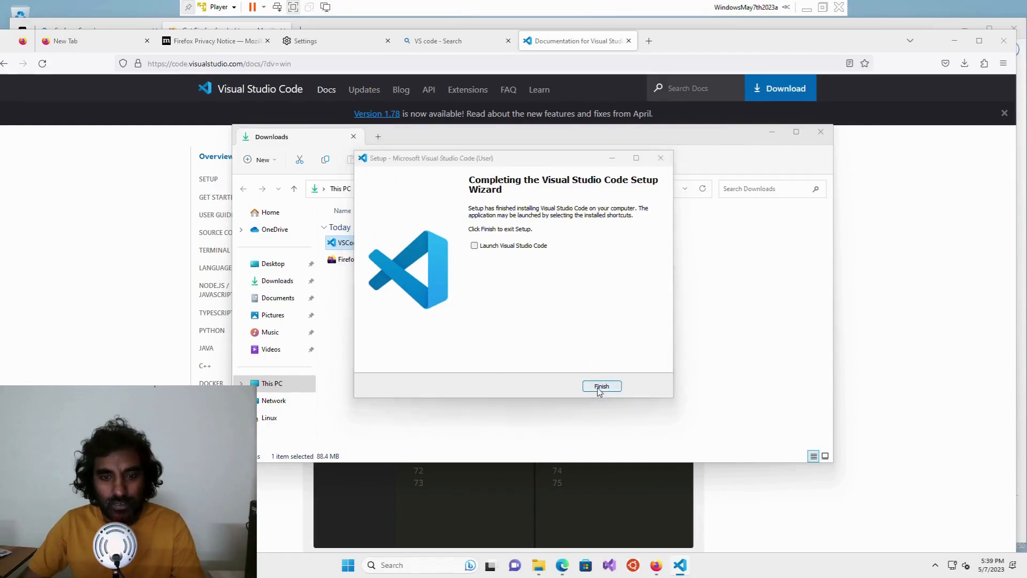
pyautogui.click(772, 132)
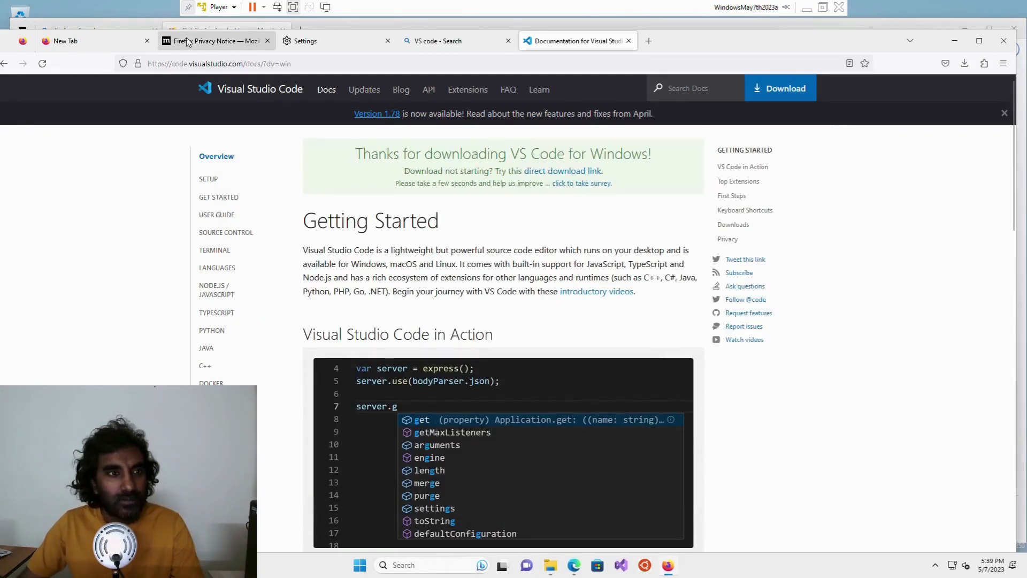
# - Open github.com in a new Firefox tab
pyautogui.click(649, 40)
pyautogui.write('git')
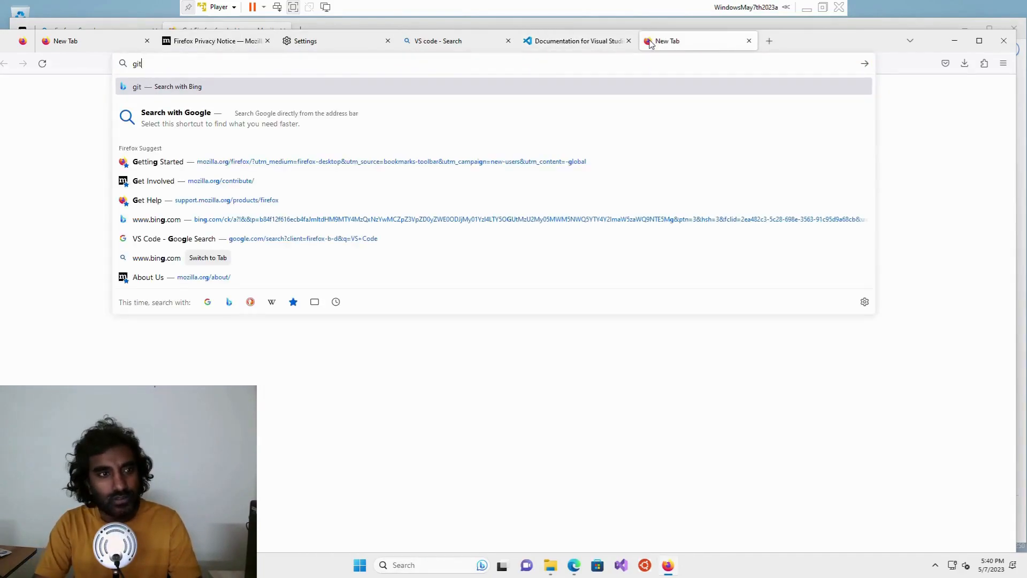
pyautogui.write('hub.com')
pyautogui.press('Return')
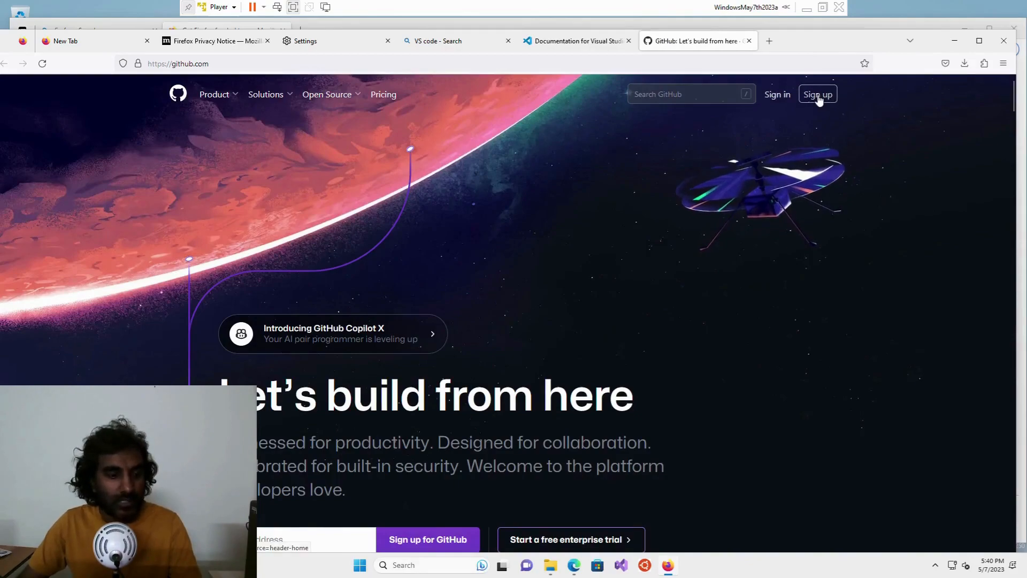
# - View GitHub's account sign-up page, return to the GitHub home page and open the sign-in page
pyautogui.click(818, 97)
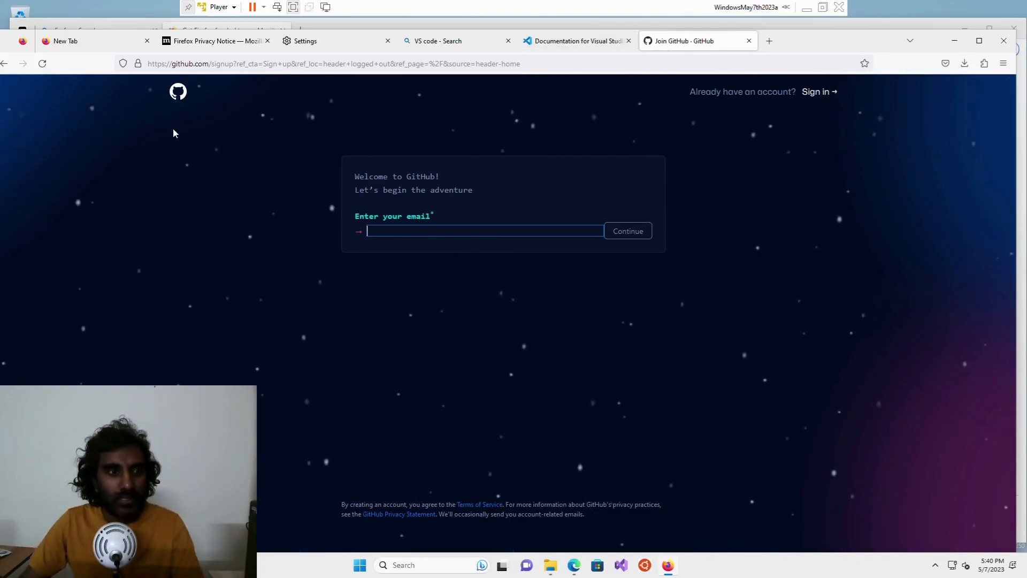
pyautogui.click(177, 94)
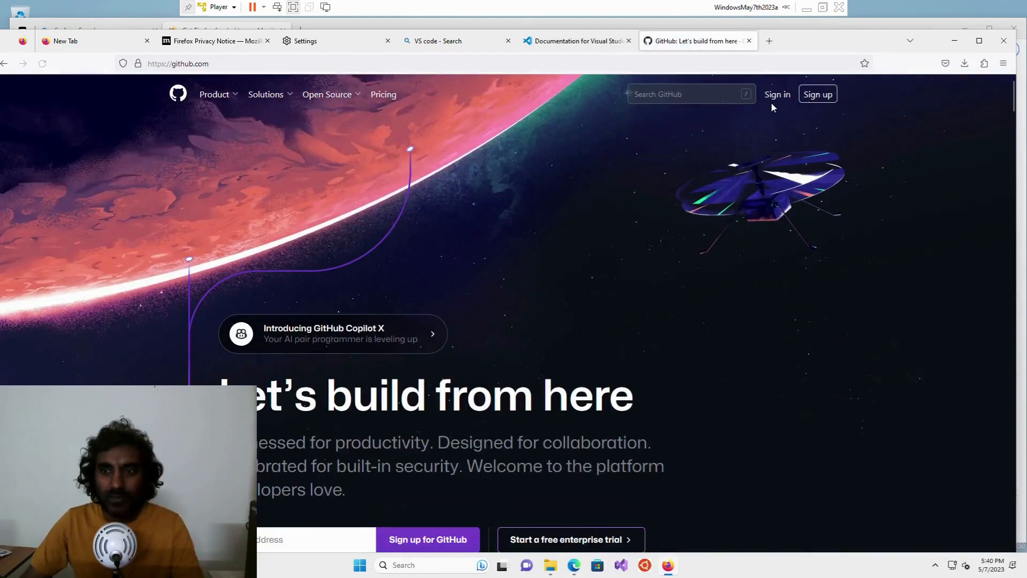
pyautogui.click(774, 96)
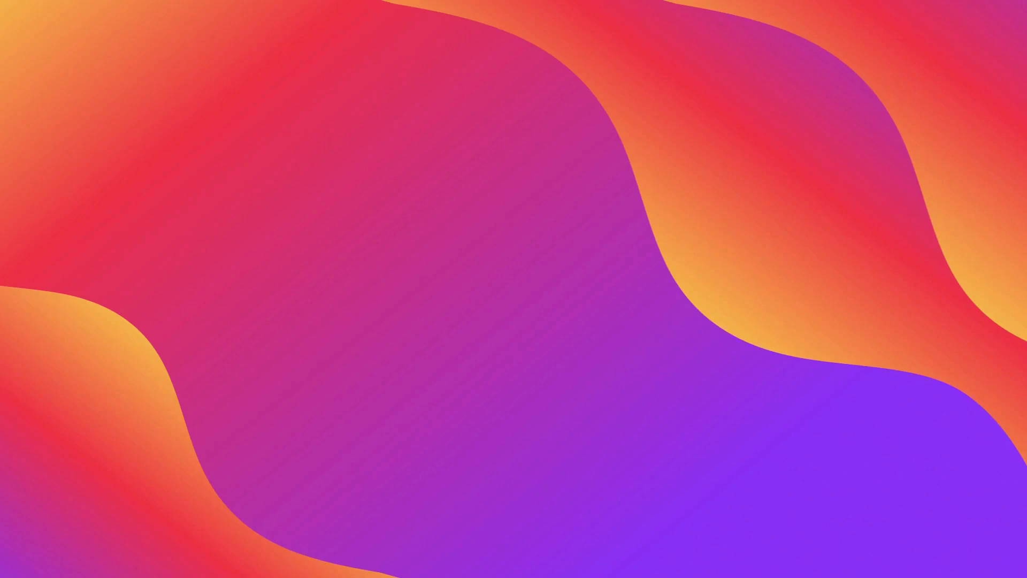
pyautogui.click(503, 232)
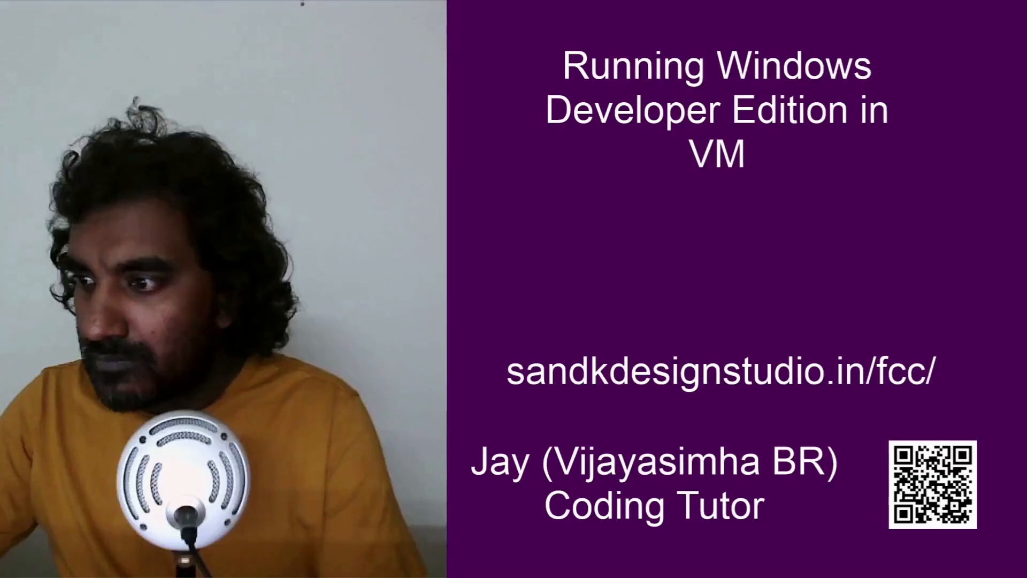